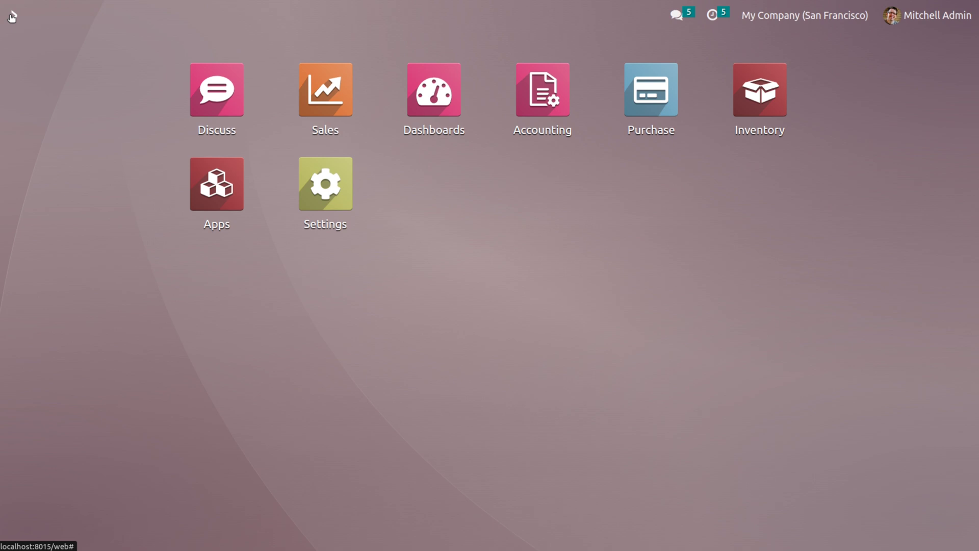
# Create a new reconciliation model from Accounting's Configuration > Reconciliation Models list.
pyautogui.click(552, 94)
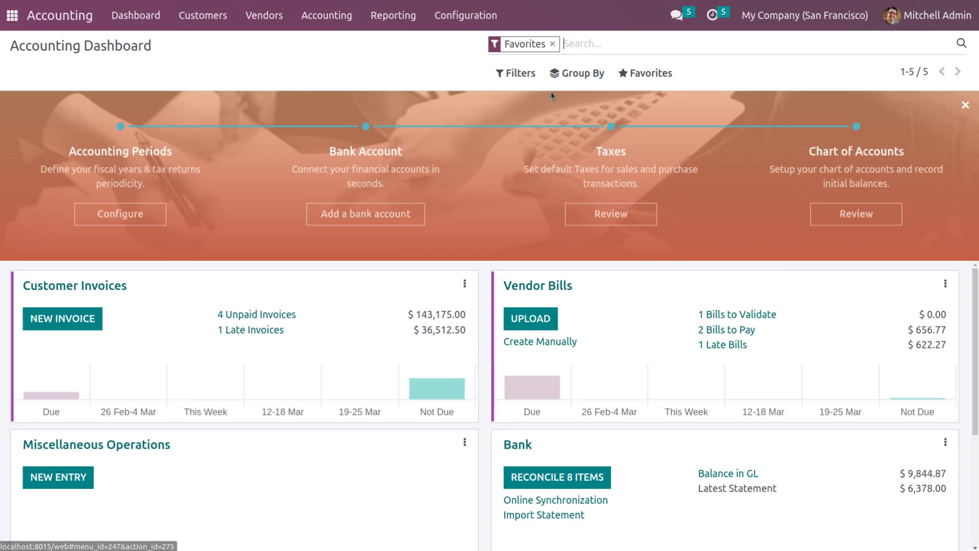
pyautogui.click(474, 14)
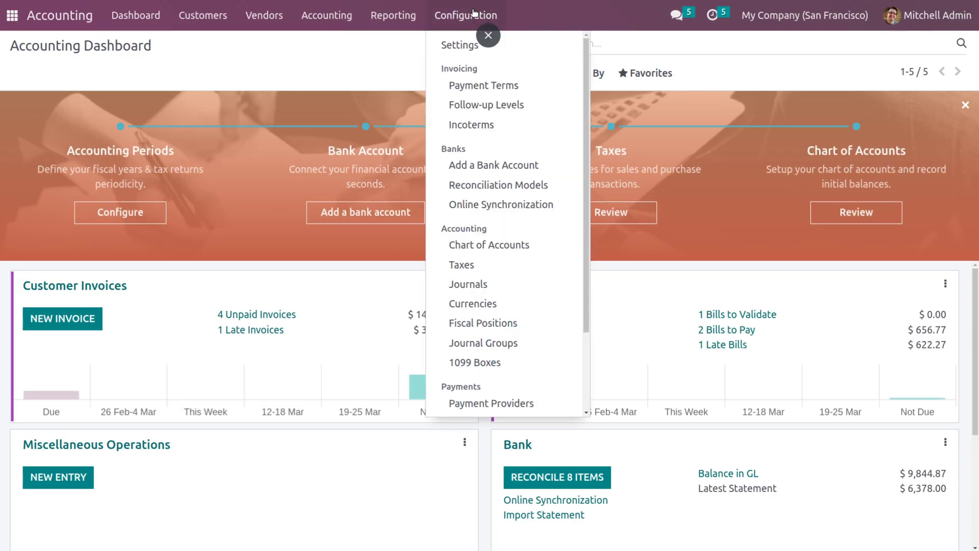
pyautogui.click(490, 188)
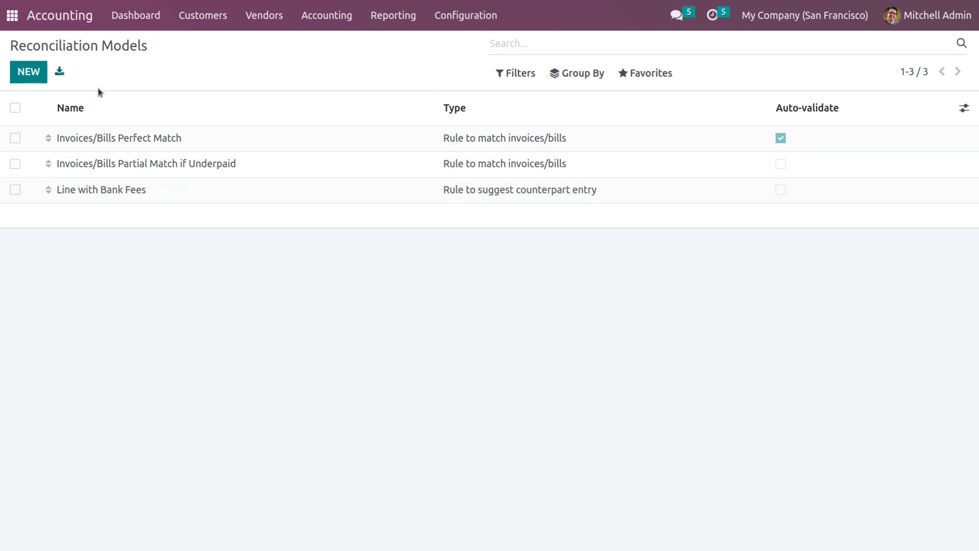
pyautogui.click(28, 72)
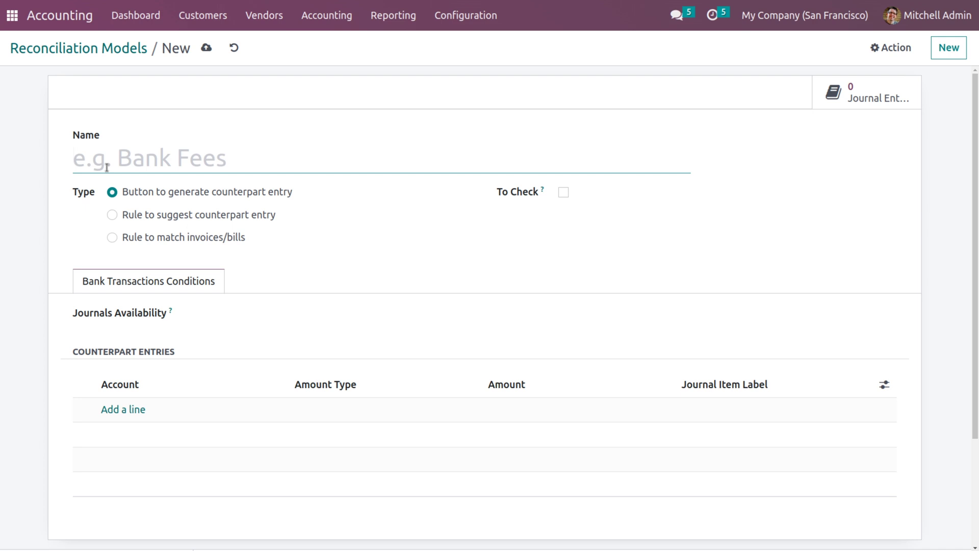
# Name the model 'Discount', add a counterpart line to 643000 Cash Discount Loss, and save.
pyautogui.write('Discount')
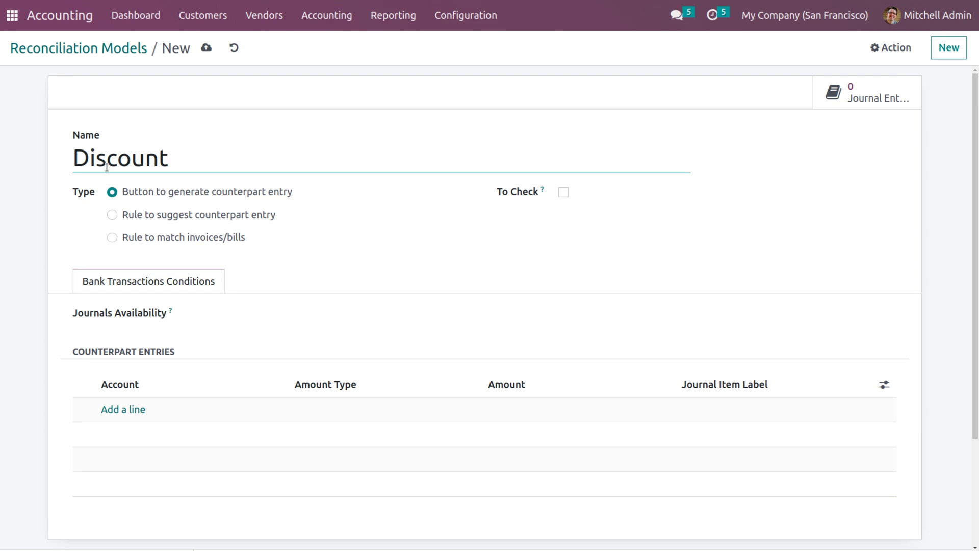
pyautogui.click(114, 410)
pyautogui.write('d')
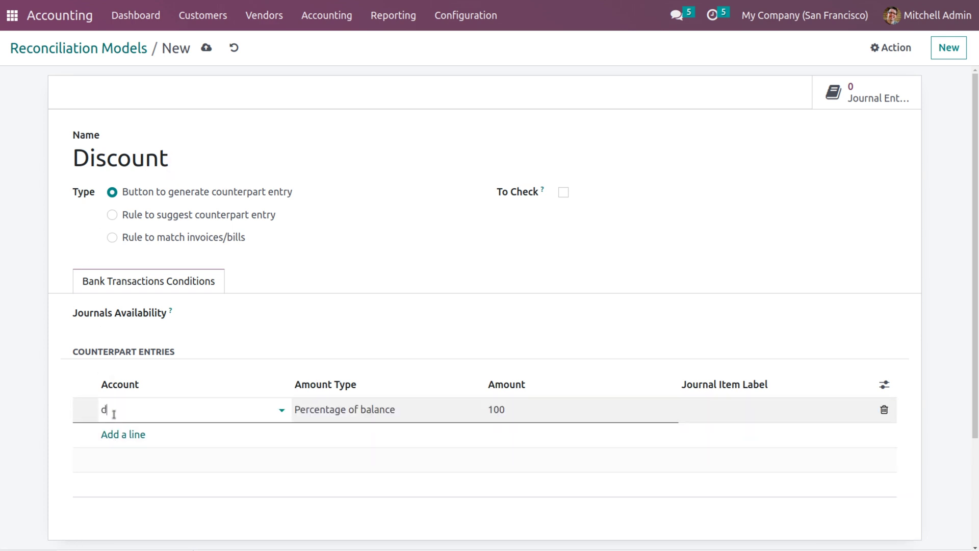
pyautogui.write('i')
pyautogui.press('Down')
pyautogui.press('Down')
pyautogui.press('Down')
pyautogui.press('Down')
pyautogui.press('Down')
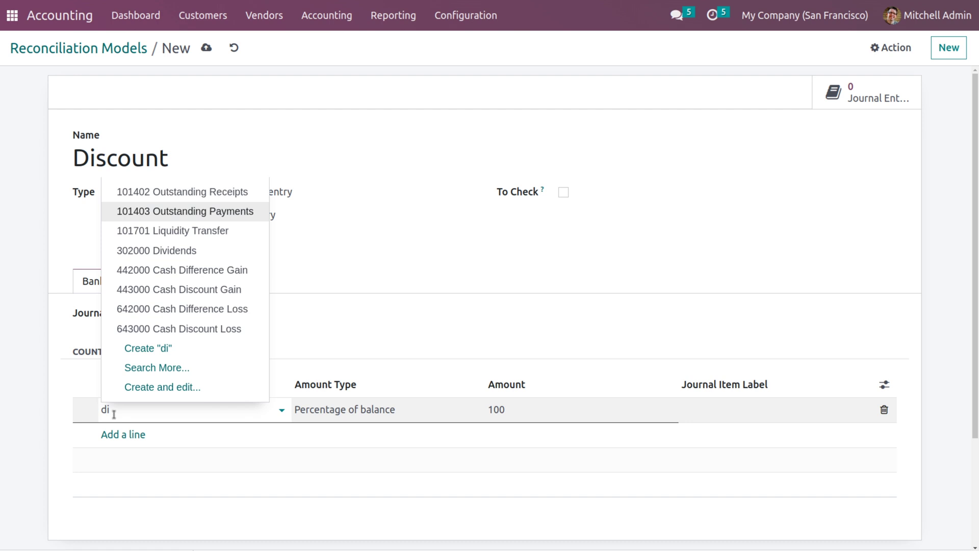
pyautogui.press('Down')
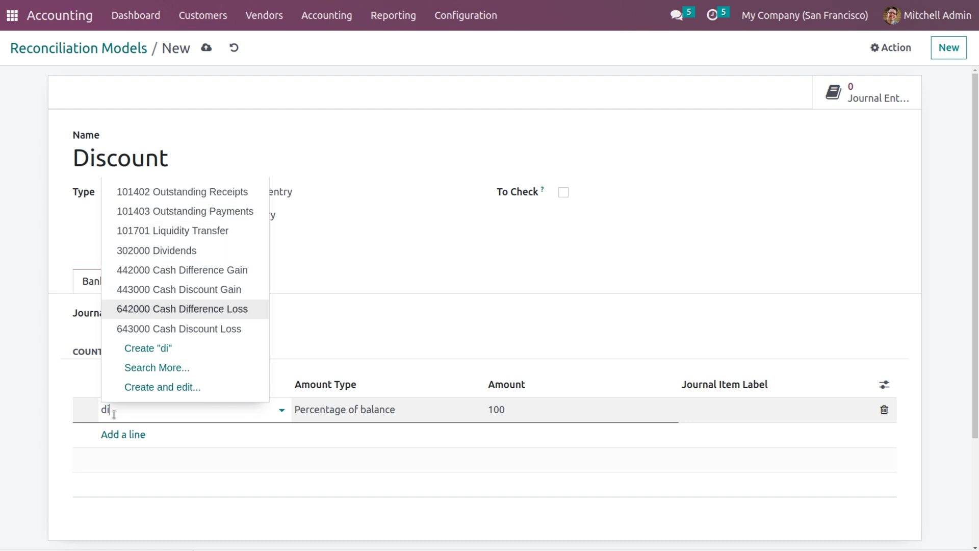
pyautogui.press('Down')
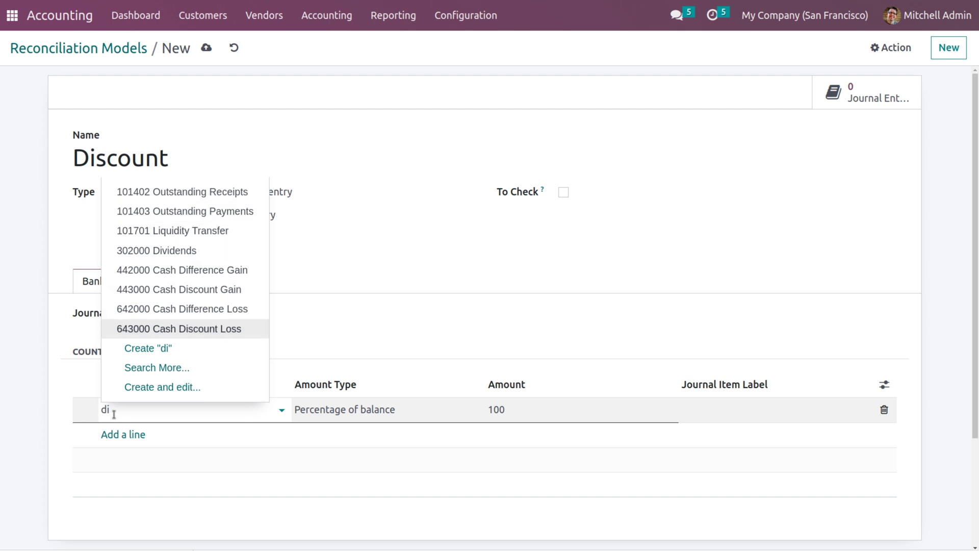
pyautogui.press('Return')
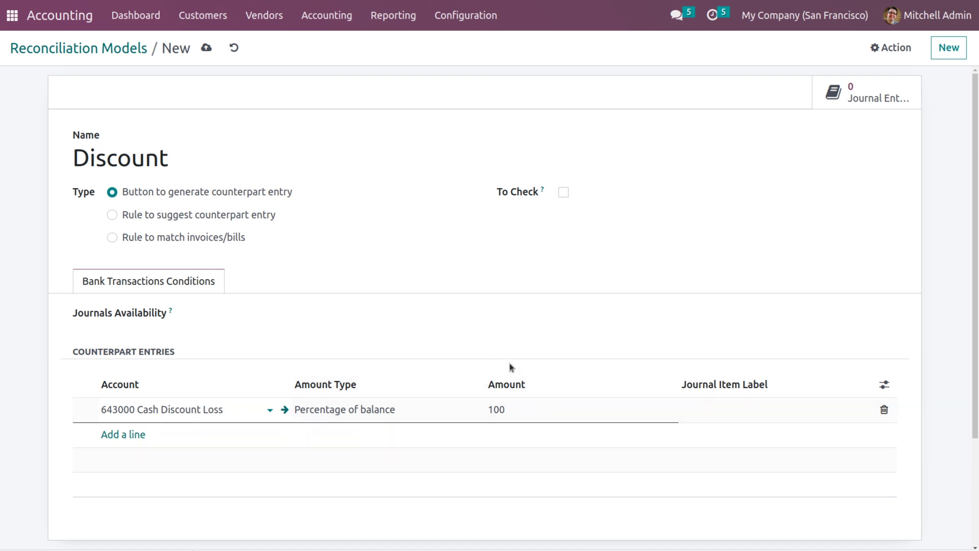
pyautogui.click(205, 47)
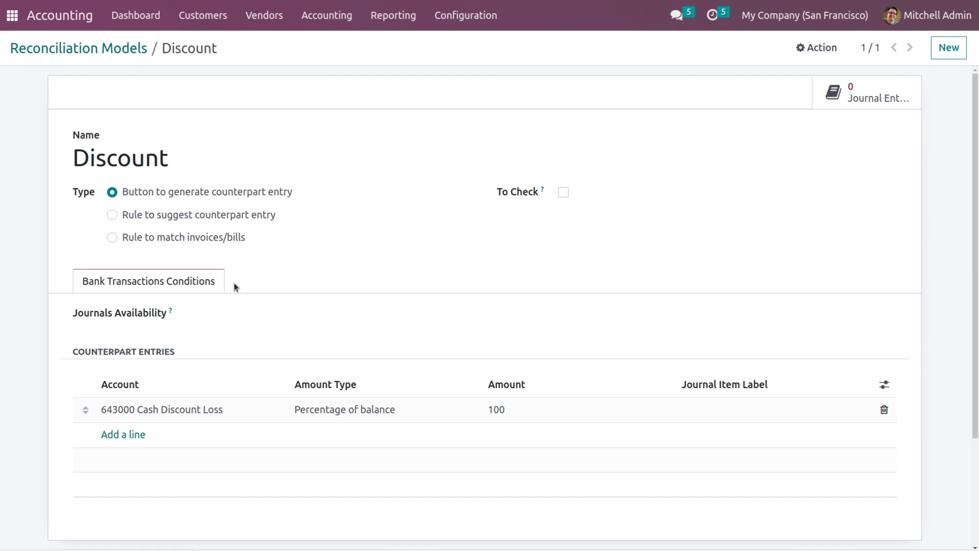
# Start a new customer invoice from Customers > Invoices.
pyautogui.click(194, 26)
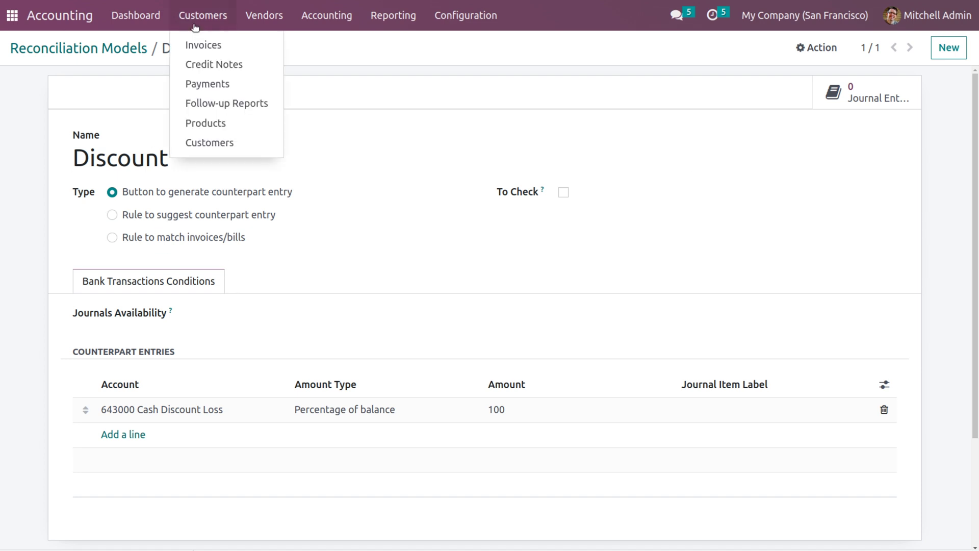
pyautogui.click(196, 43)
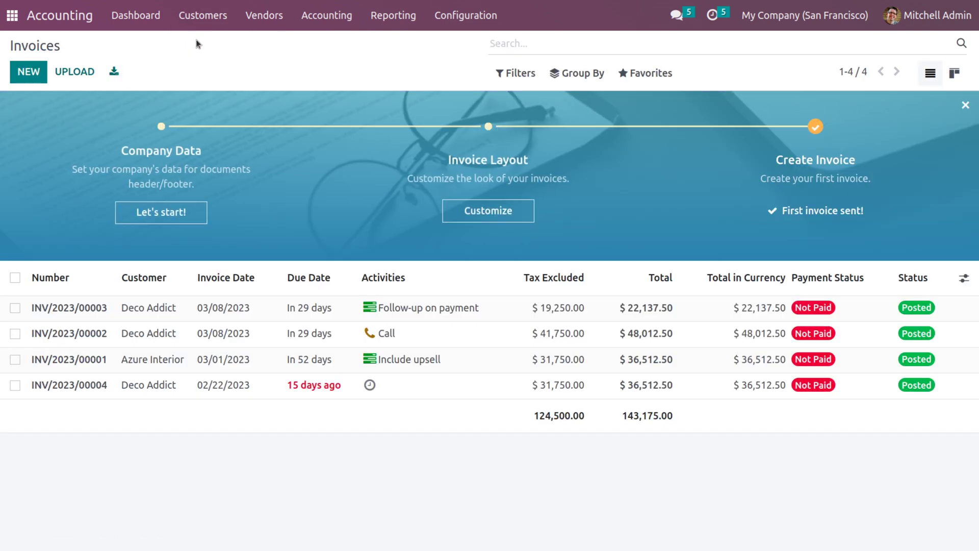
pyautogui.click(18, 77)
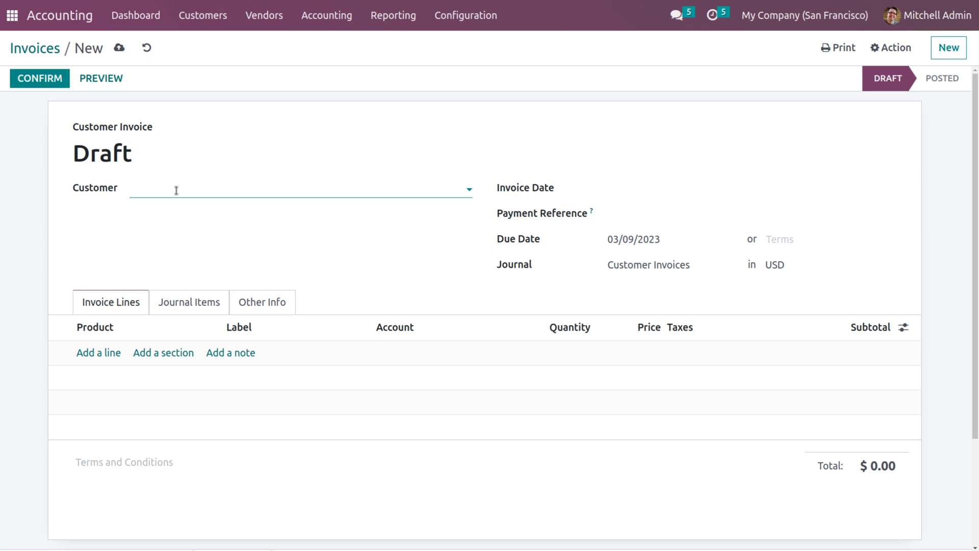
# Create a new customer from the typed name and save it onto the invoice.
pyautogui.write('j')
pyautogui.press('BackSpace')
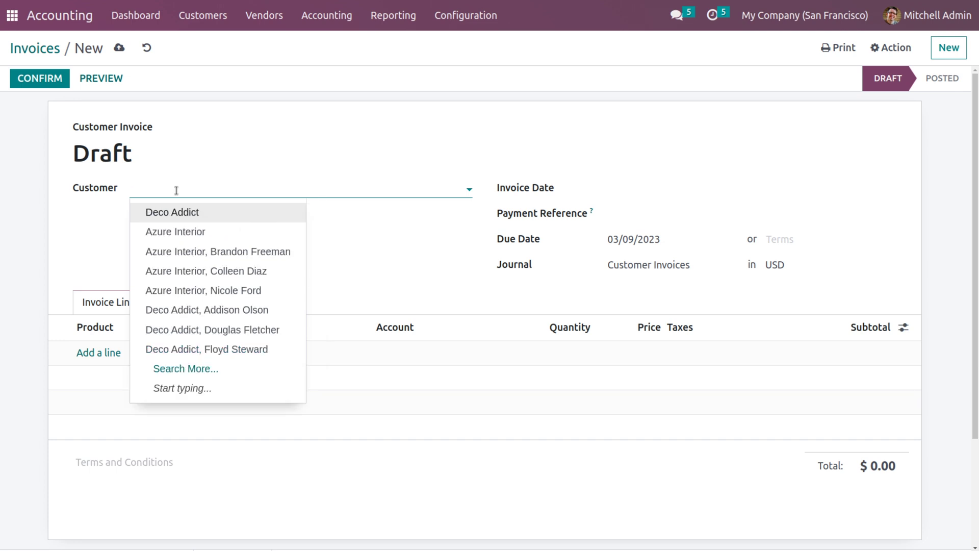
pyautogui.write('Jerin')
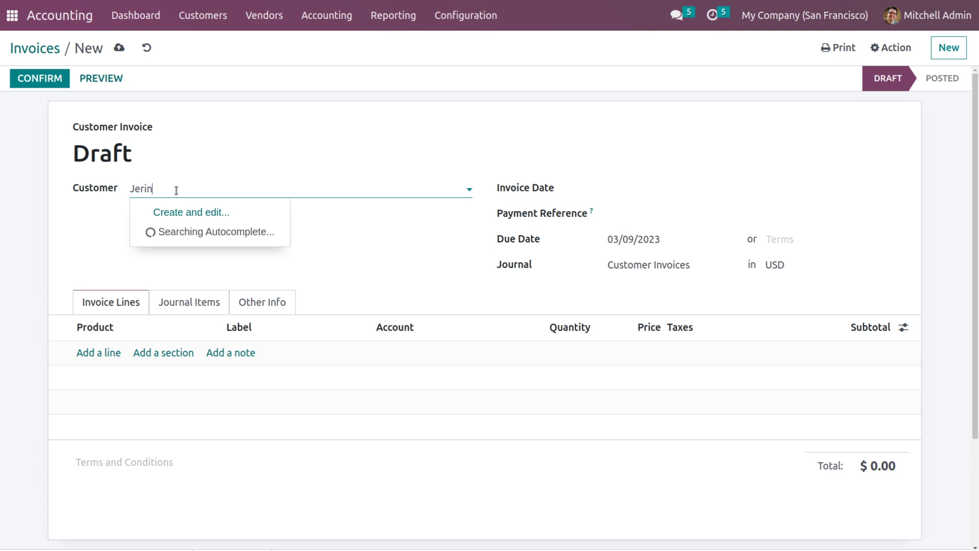
pyautogui.click(182, 214)
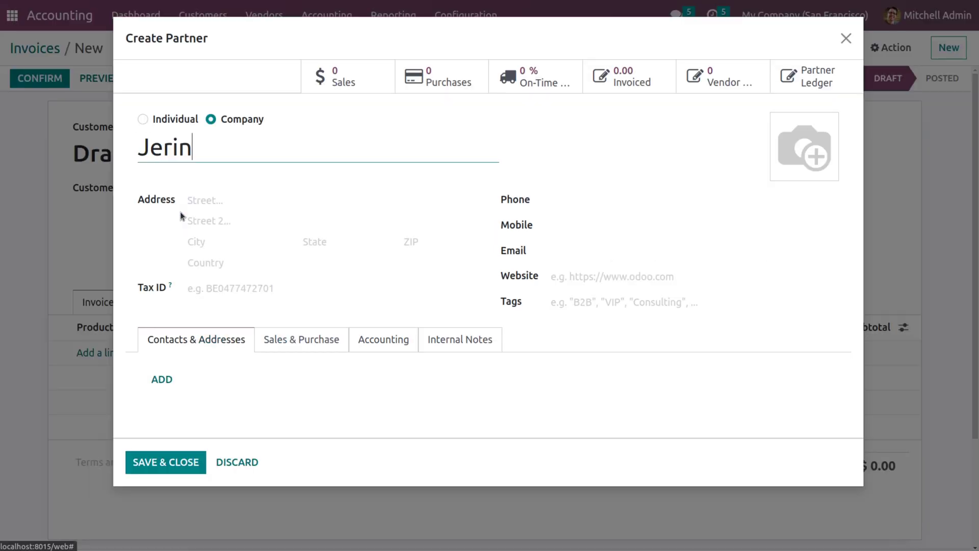
pyautogui.write('tom')
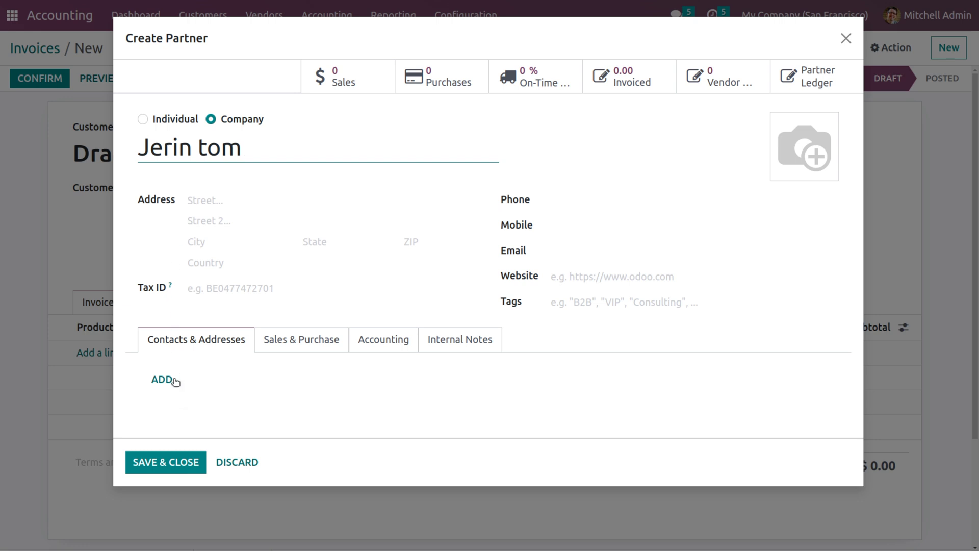
pyautogui.click(173, 464)
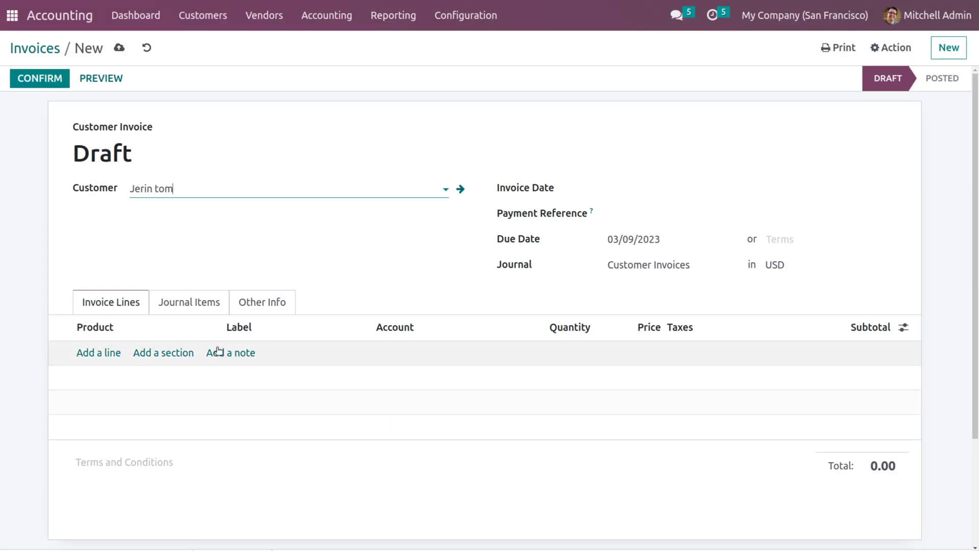
# Remove the 15% tax from the Customizable Desk line, price it at 1,000.00, and post the invoice.
pyautogui.click(98, 357)
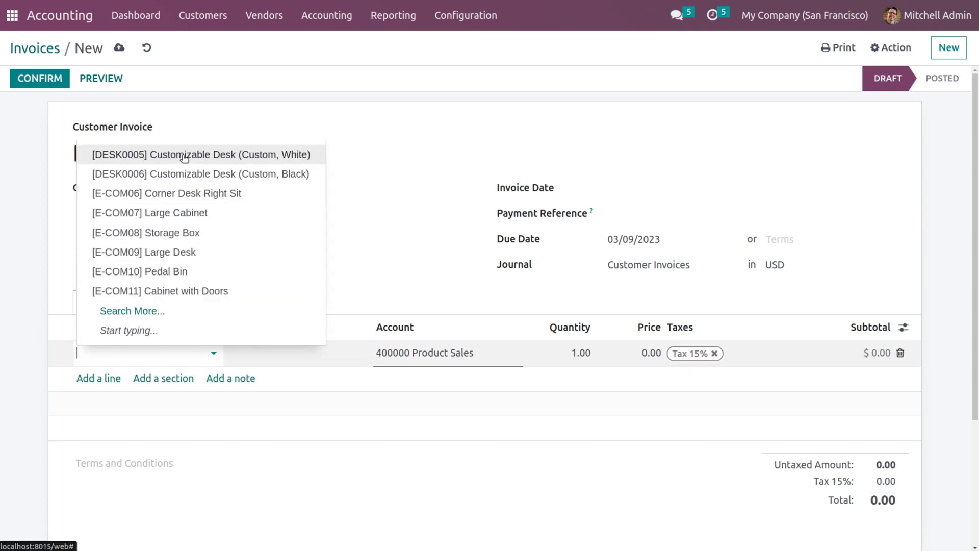
pyautogui.press('Escape')
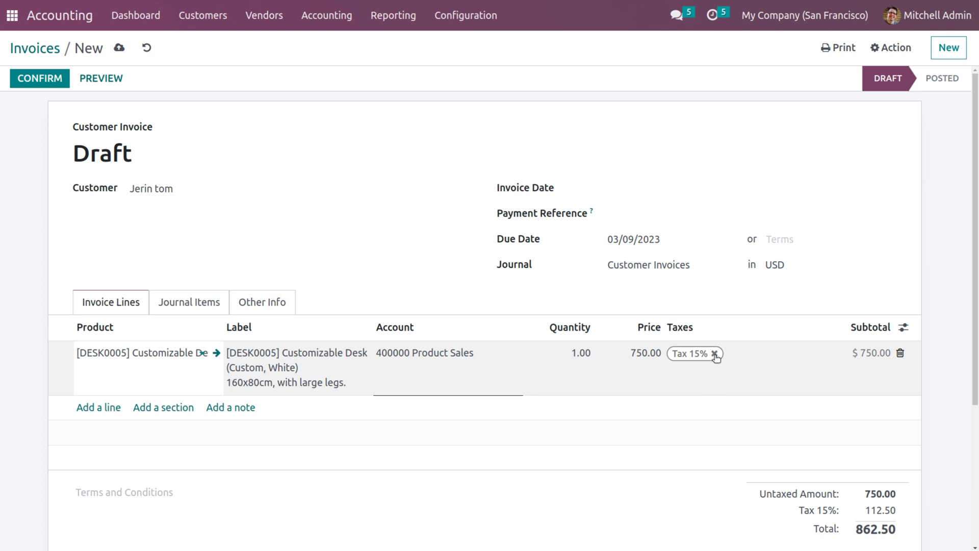
pyautogui.click(715, 353)
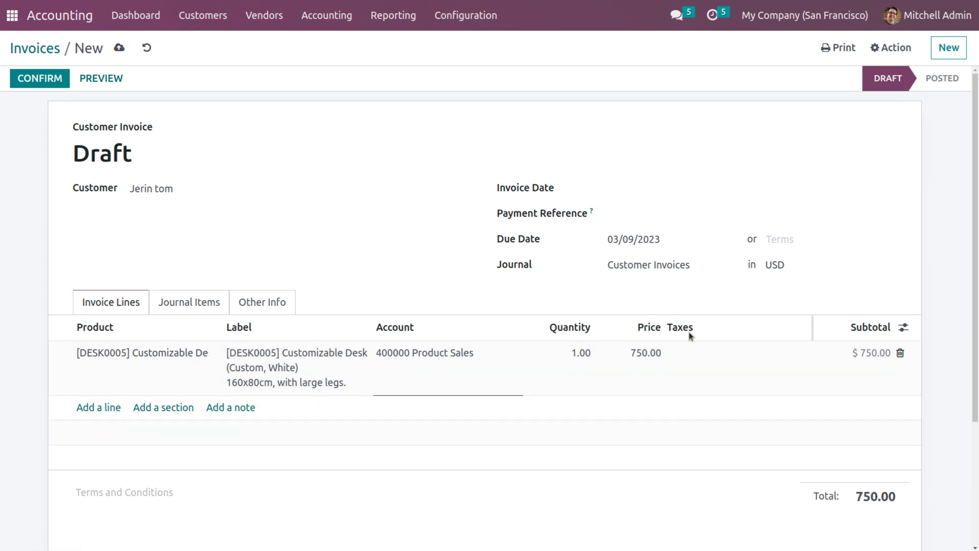
pyautogui.click(652, 351)
pyautogui.press('BackSpace')
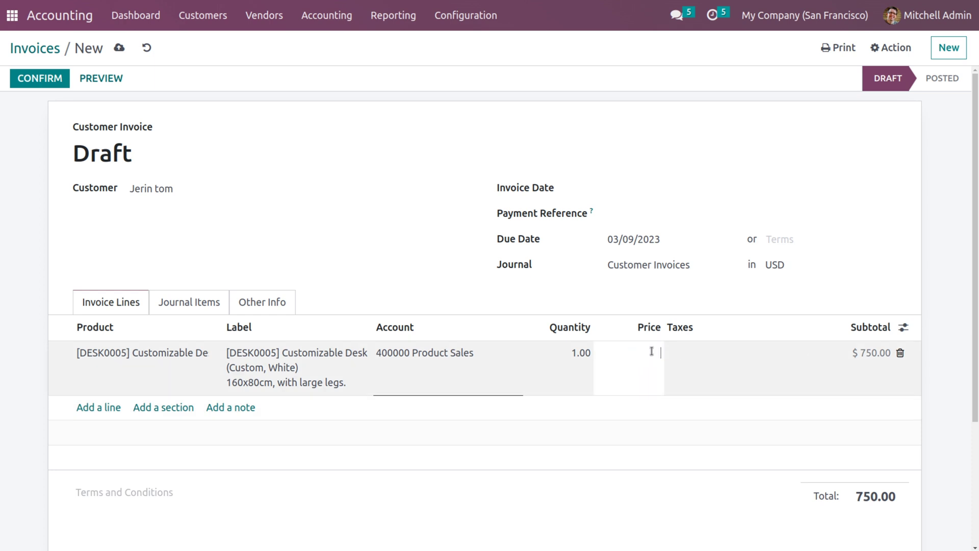
pyautogui.write('1000')
pyautogui.click(704, 168)
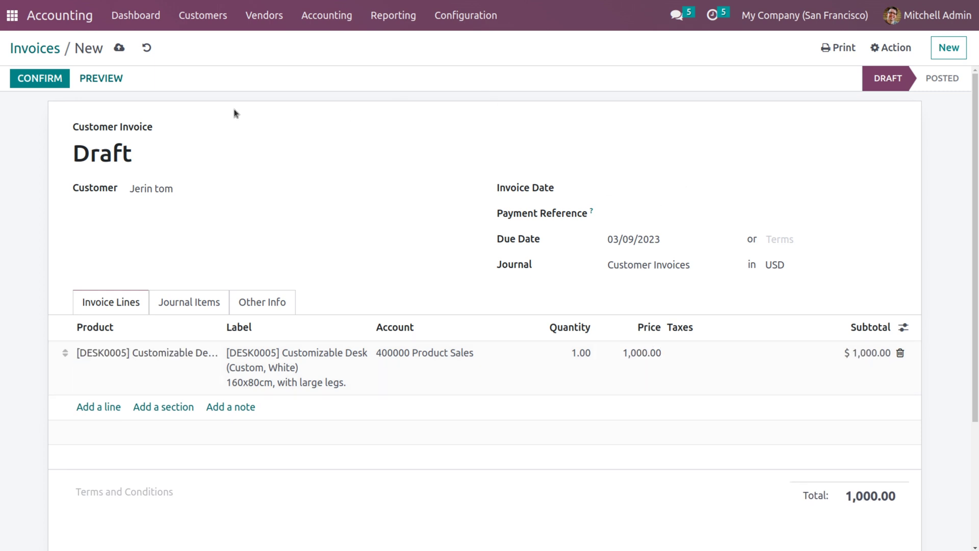
pyautogui.click(119, 48)
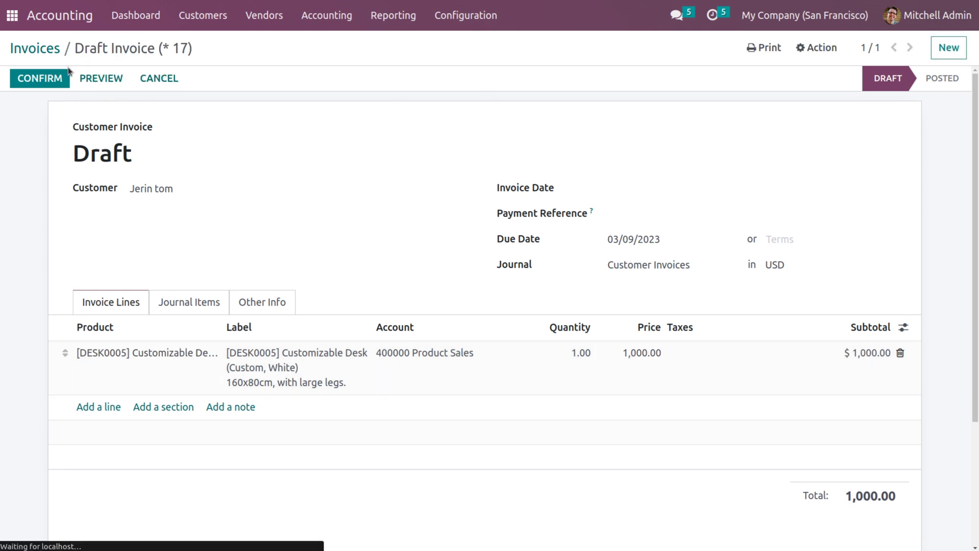
pyautogui.click(37, 79)
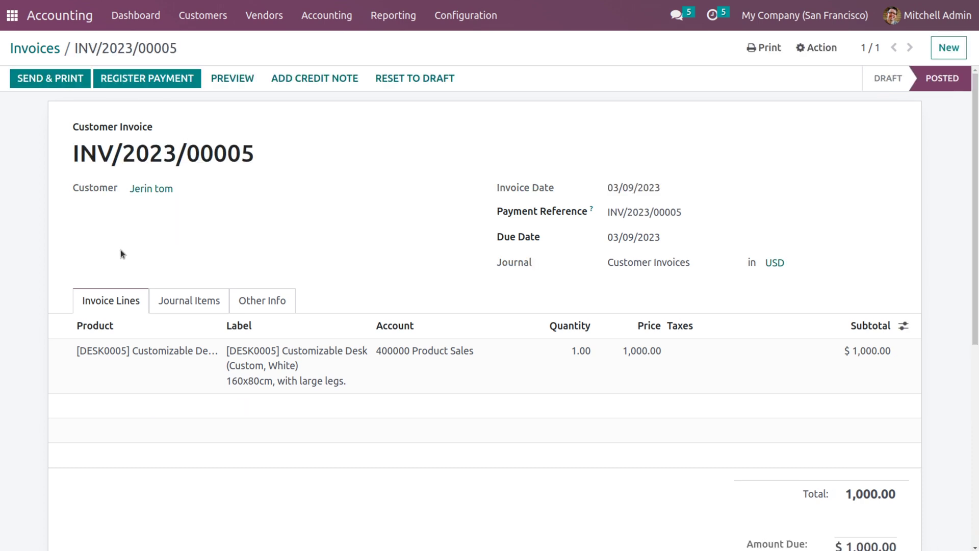
# Open the Bank journal's reconciliation view with its 8 unmatched items from the Accounting dashboard.
pyautogui.click(12, 16)
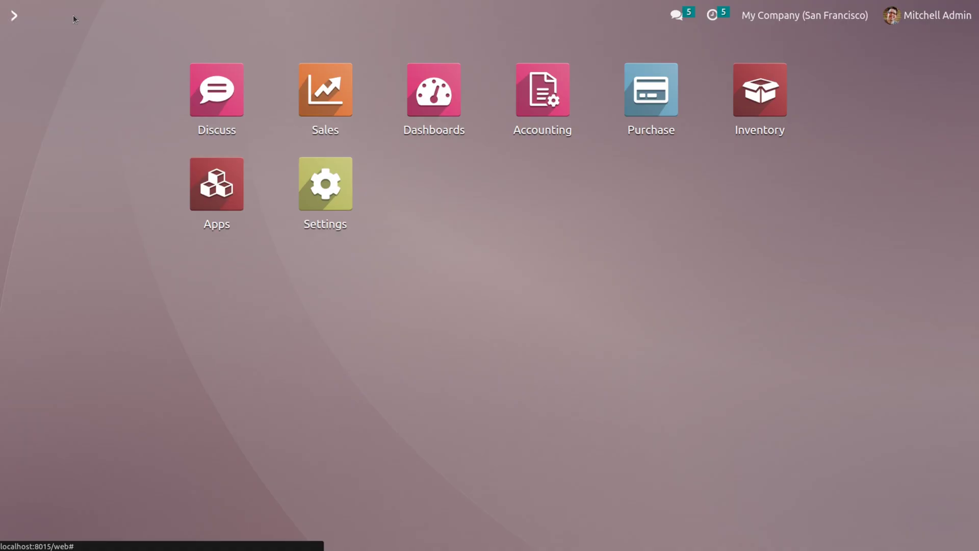
pyautogui.click(543, 89)
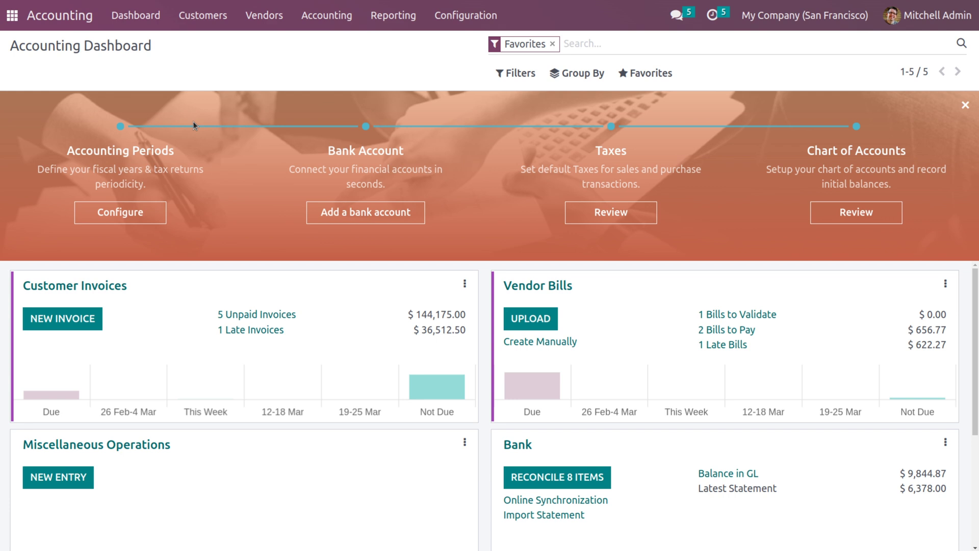
pyautogui.moveTo(250, 376)
pyautogui.scroll(-2, 250, 377)
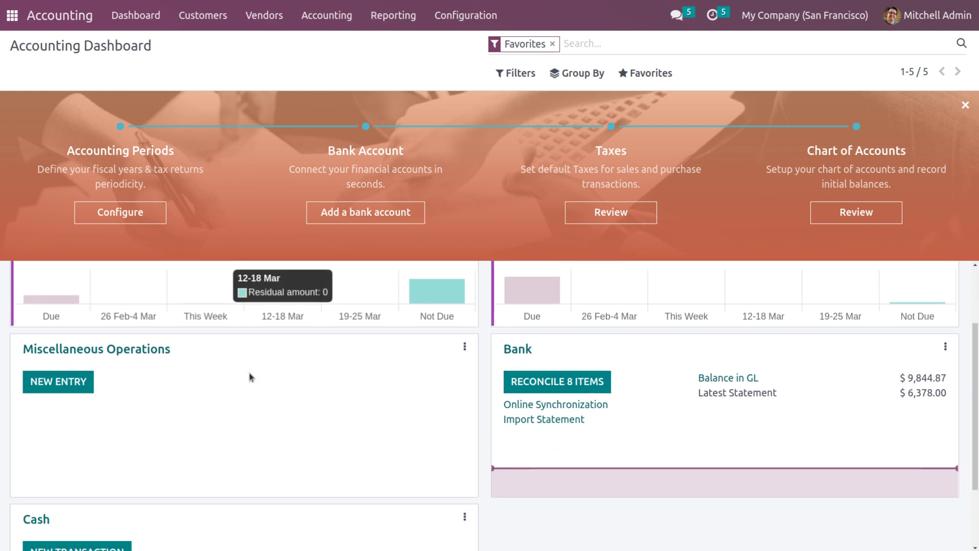
pyautogui.click(538, 381)
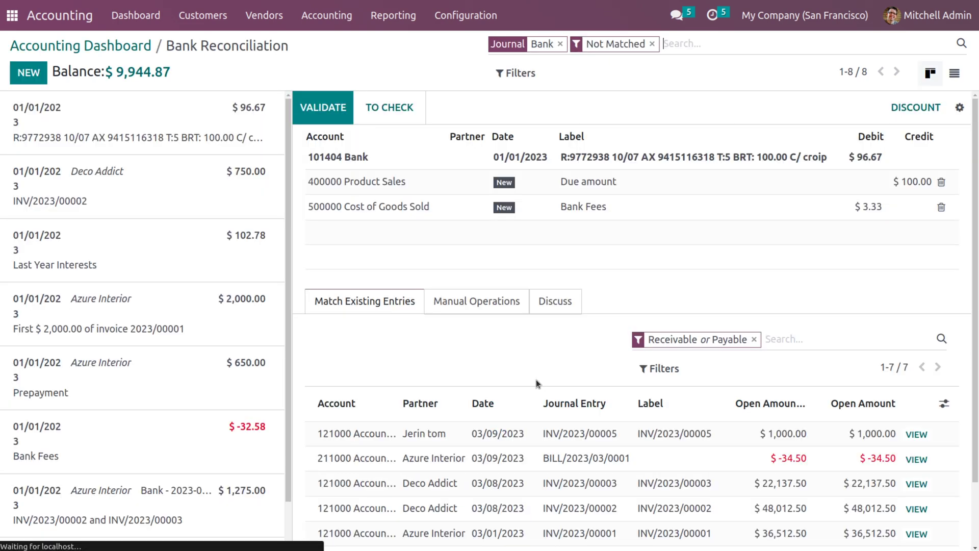
# Open a new bank transaction form, then dismiss it and head to the Customers menu.
pyautogui.click(29, 72)
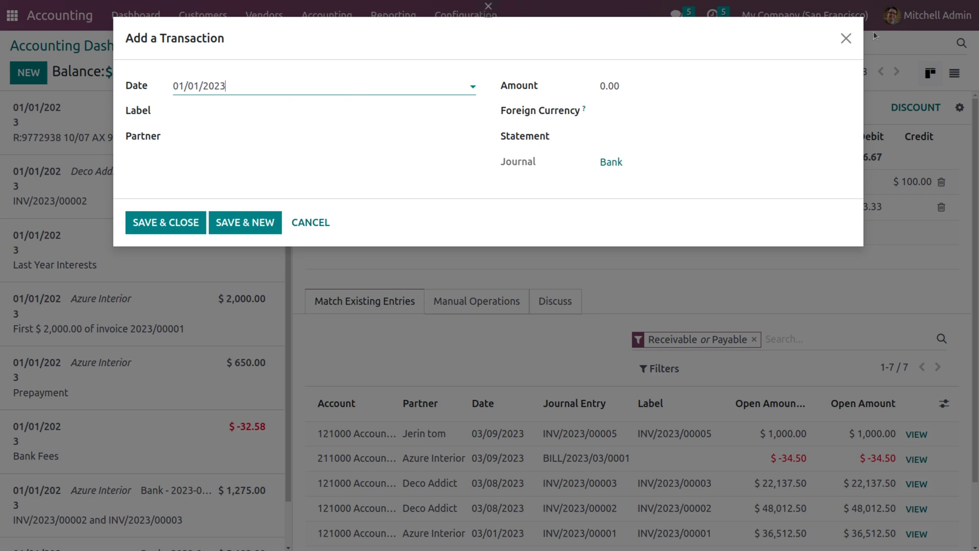
pyautogui.click(846, 38)
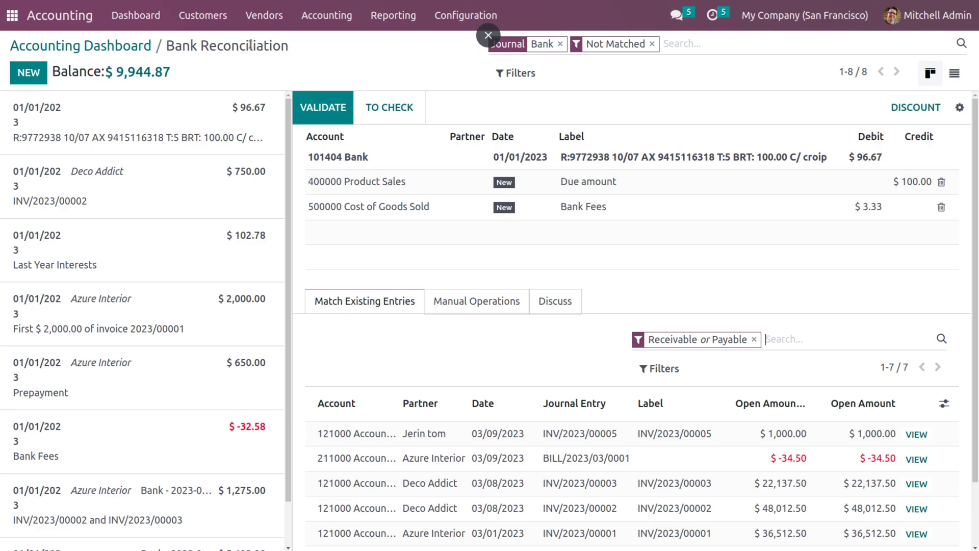
pyautogui.click(203, 20)
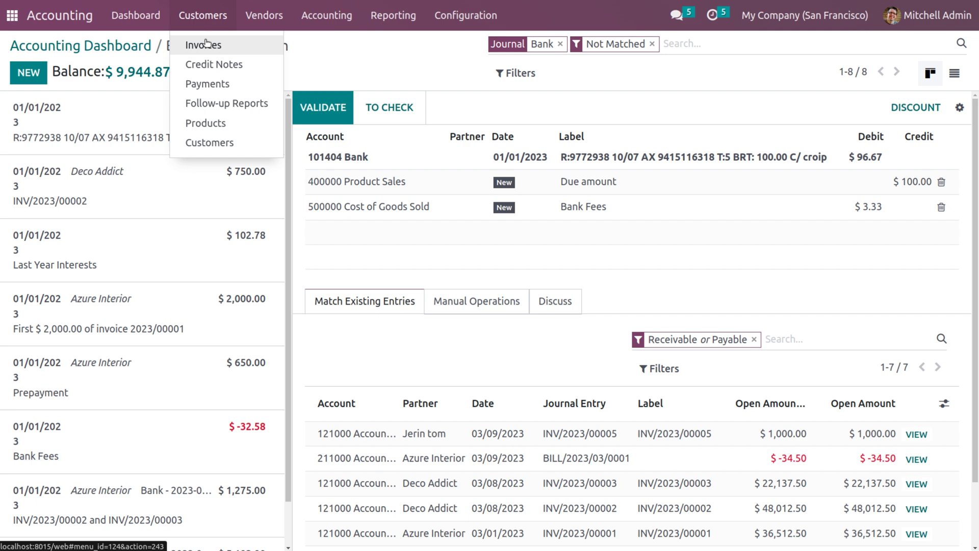
# Copy the invoice number INV/2023/00005 from the customer invoice.
pyautogui.click(205, 44)
pyautogui.click(173, 309)
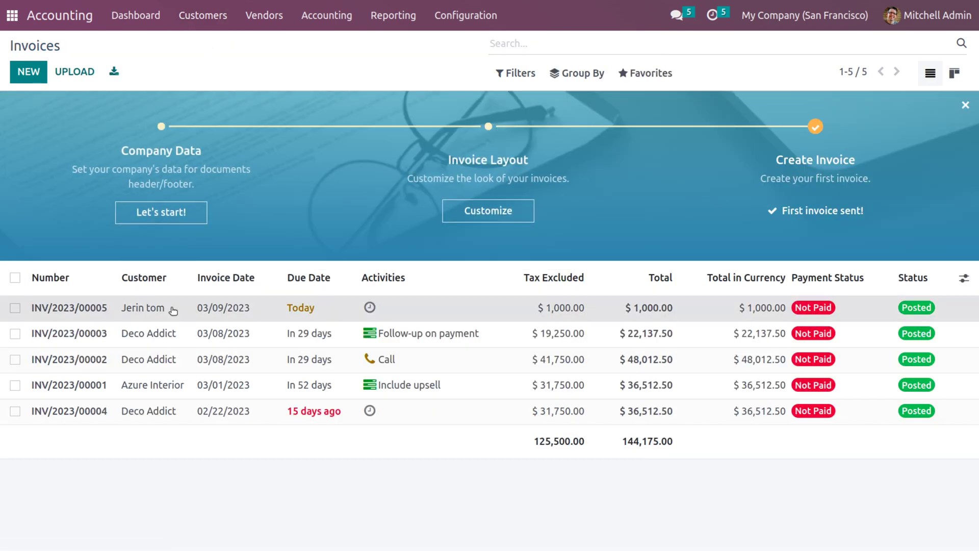
pyautogui.moveTo(257, 151); pyautogui.dragTo(73, 155)
pyautogui.hotkey('ctrl', 'c')
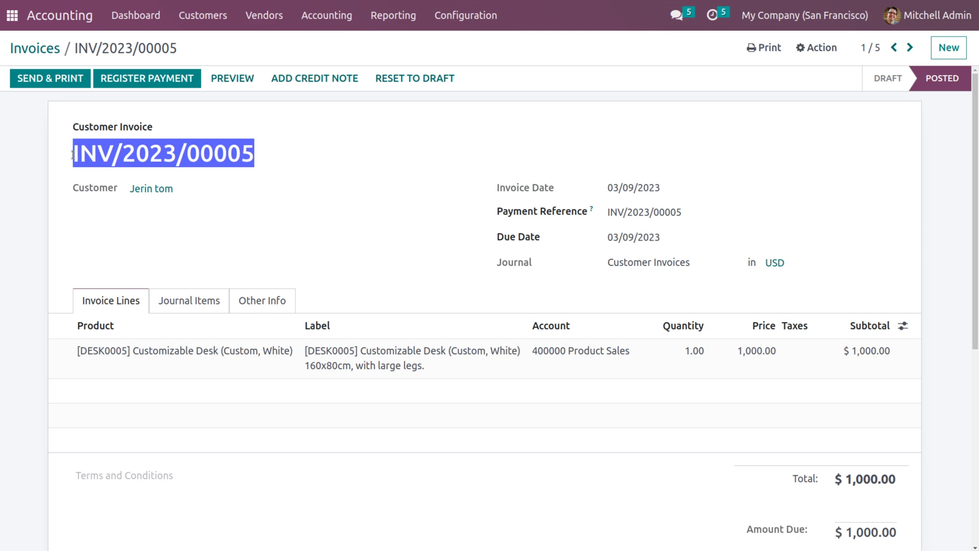
# Add a new Bank transaction, pasting the invoice number as its label and trimming it to /2023/00005.
pyautogui.click(129, 17)
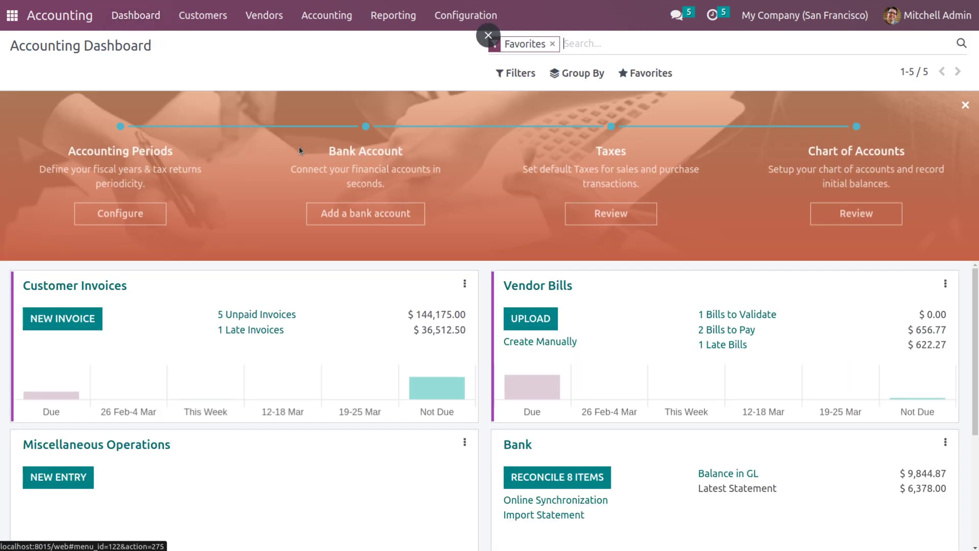
pyautogui.click(556, 475)
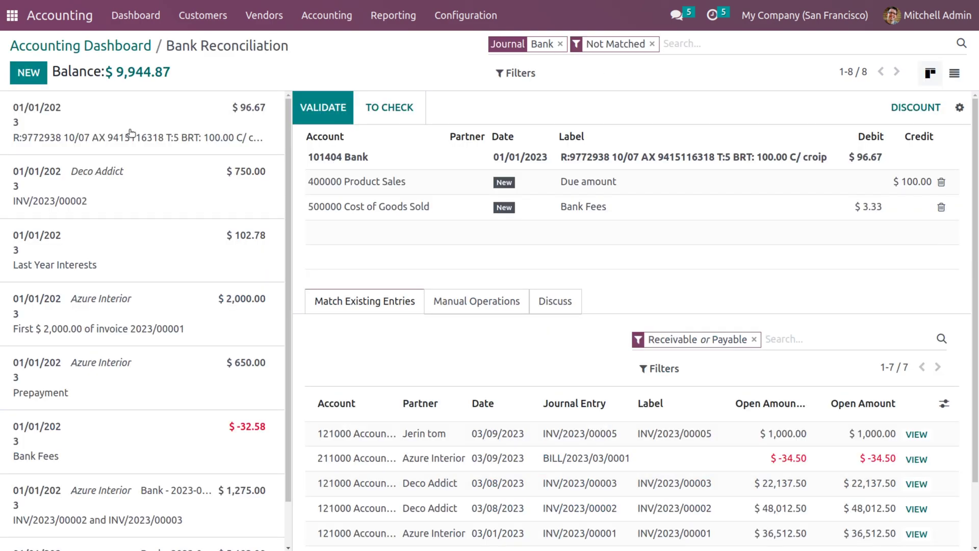
pyautogui.click(28, 73)
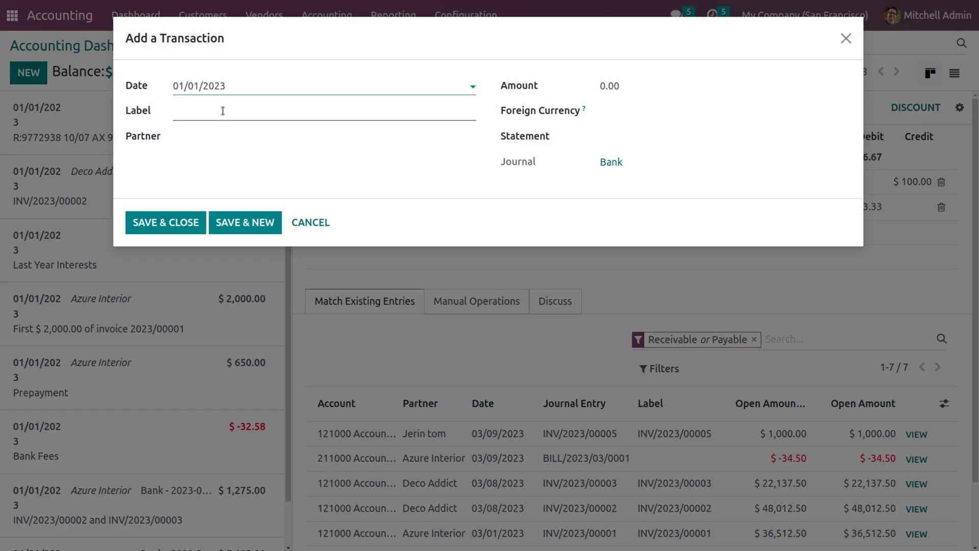
pyautogui.click(289, 109)
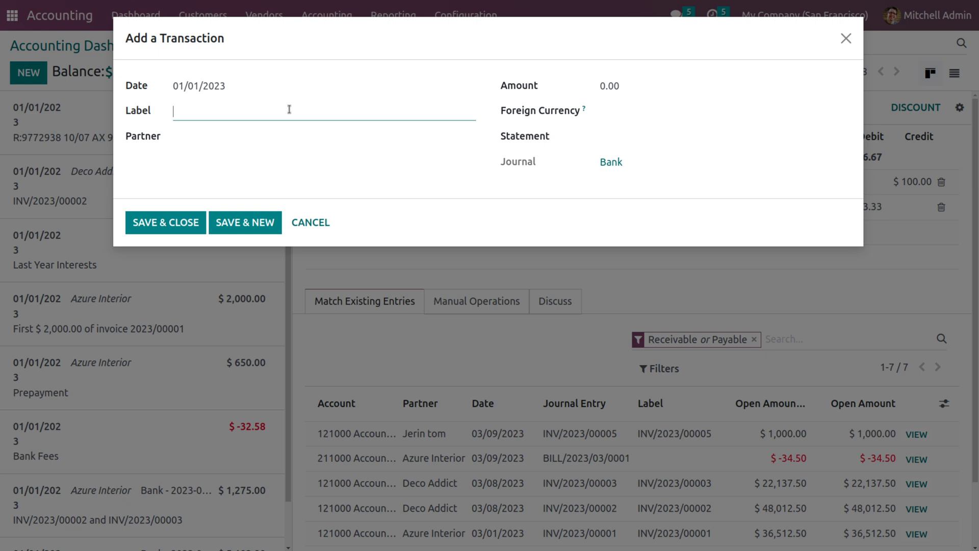
pyautogui.hotkey('ctrl', 'v')
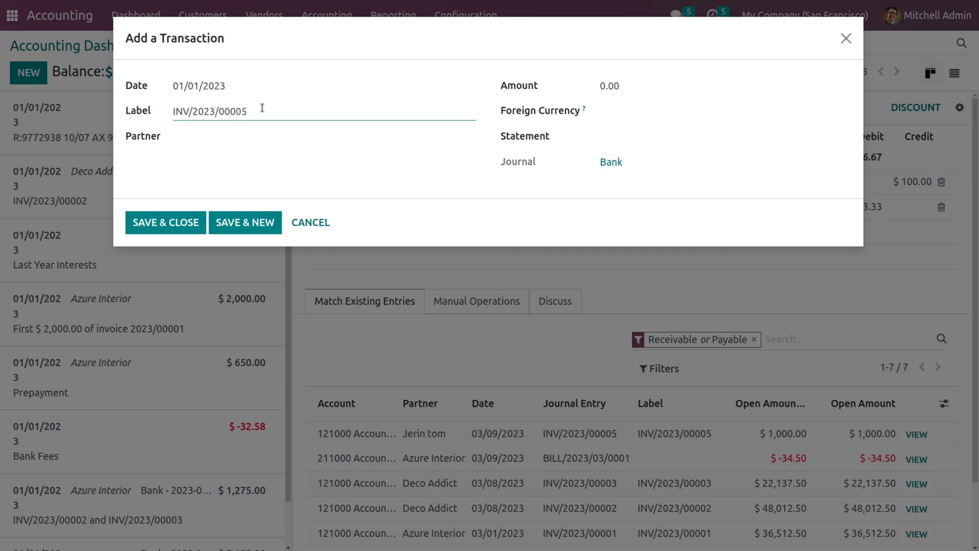
pyautogui.click(195, 119)
pyautogui.press('BackSpace')
pyautogui.press('BackSpace')
pyautogui.press('BackSpace')
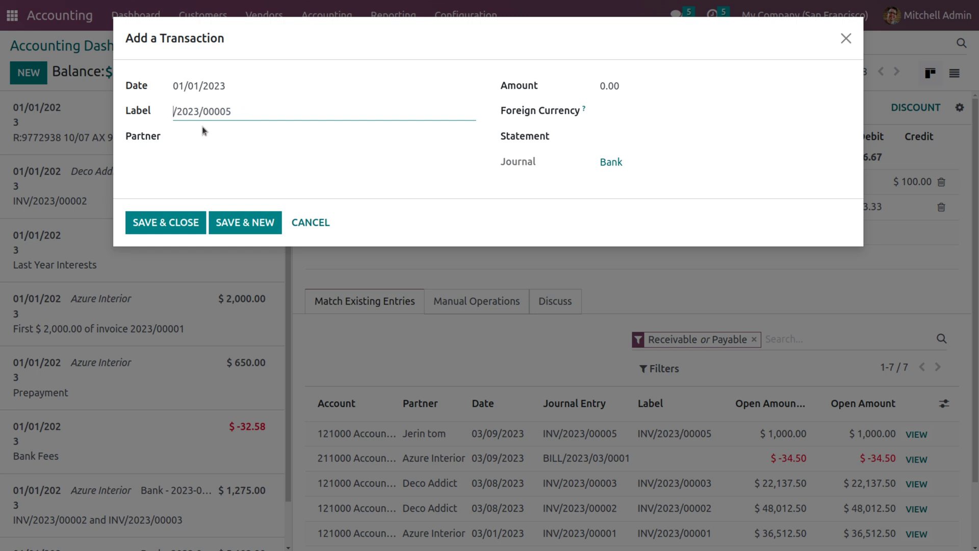
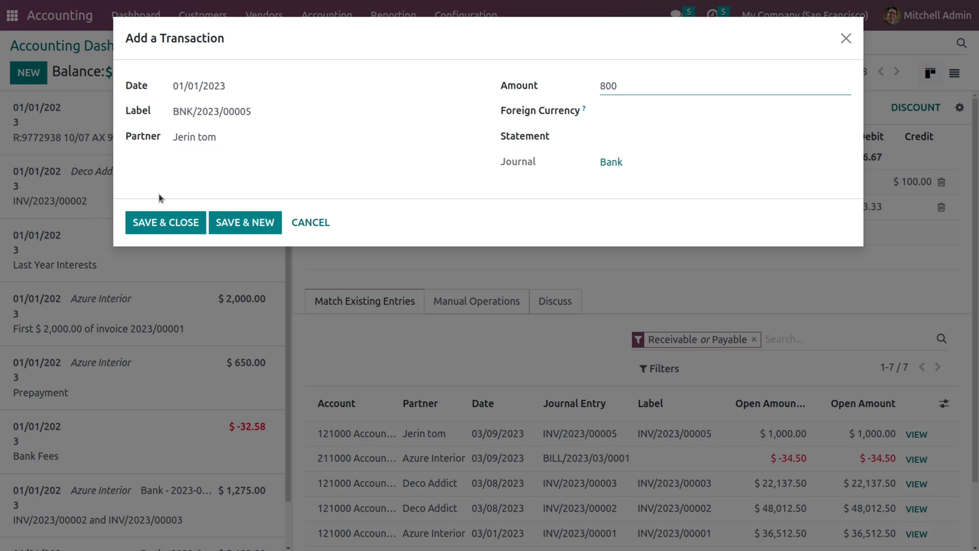
# Save the new $800 transaction, open it, and rematch it to invoice INV/2023/00005.
pyautogui.click(180, 225)
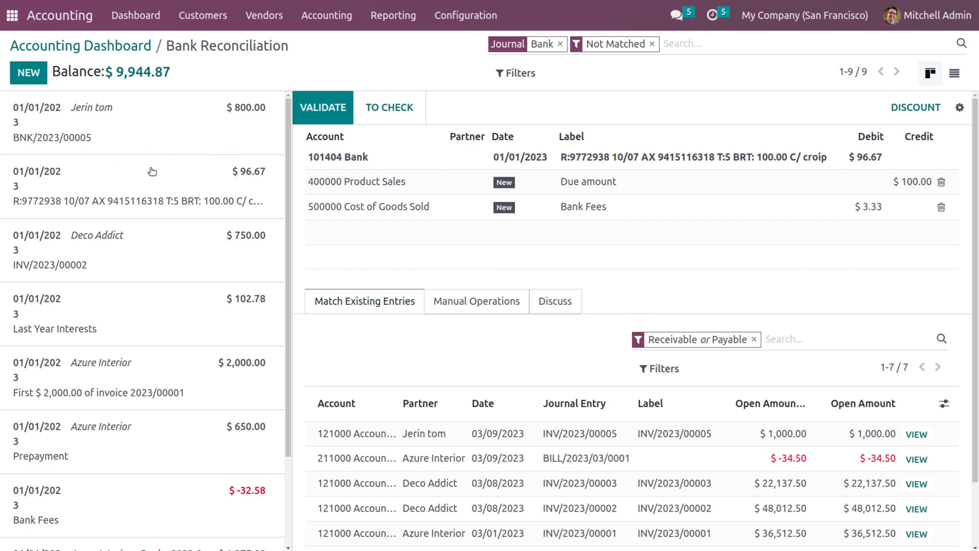
pyautogui.click(202, 119)
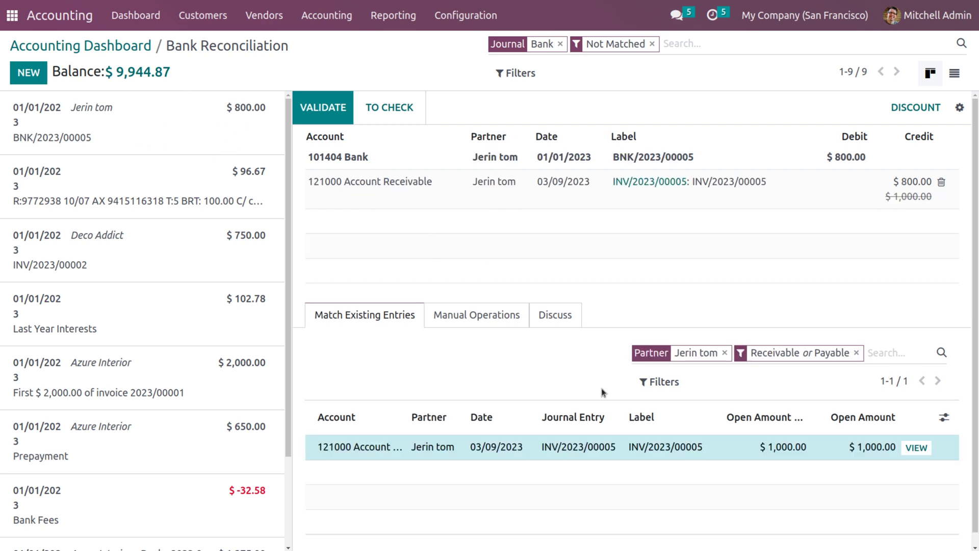
pyautogui.click(597, 448)
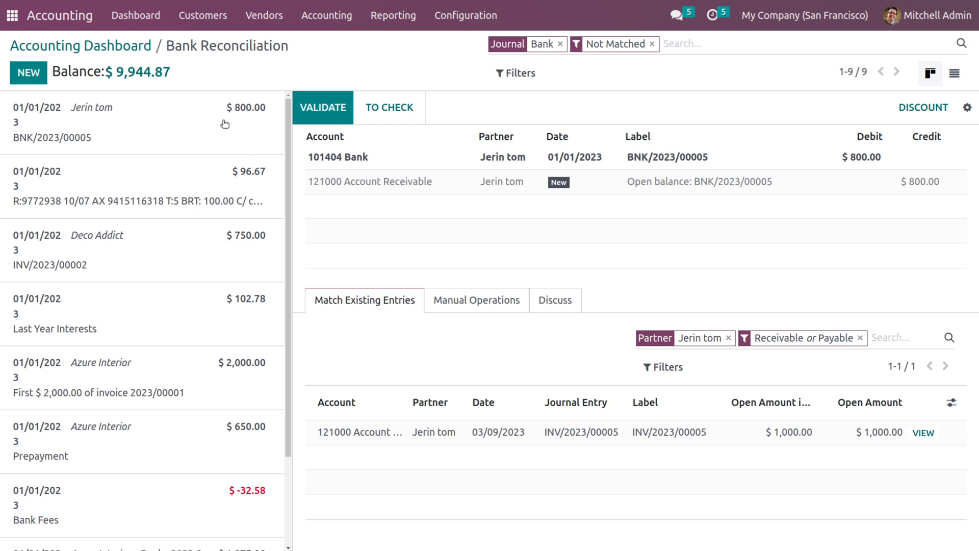
pyautogui.click(414, 432)
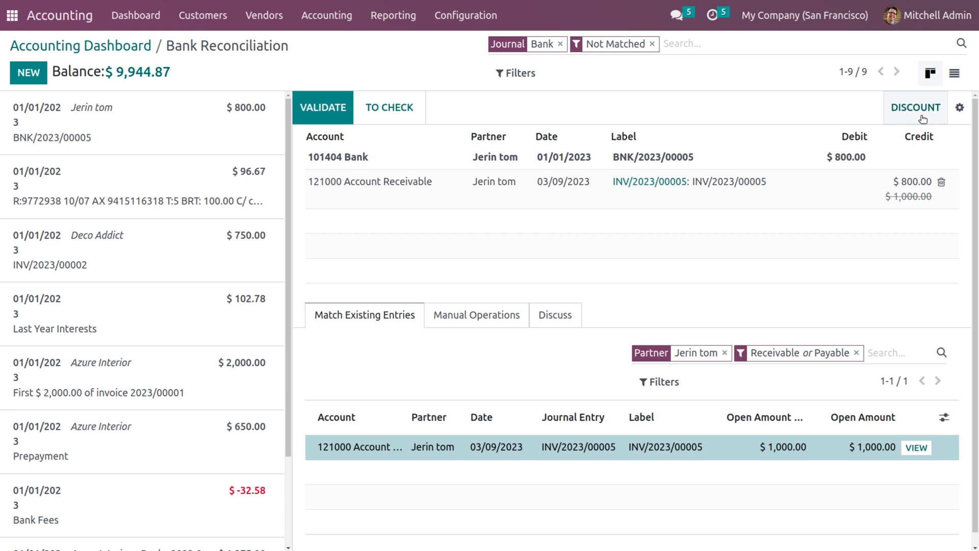
# Apply 1000 to the invoice, book the $200 difference as Cash Discount Loss, and validate.
pyautogui.click(482, 320)
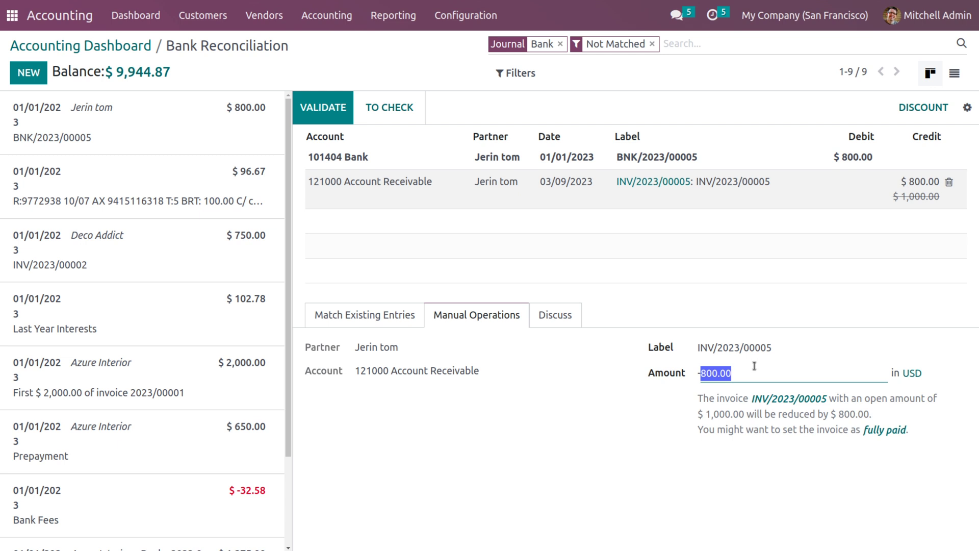
pyautogui.press('BackSpace')
pyautogui.write('1000')
pyautogui.press('Return')
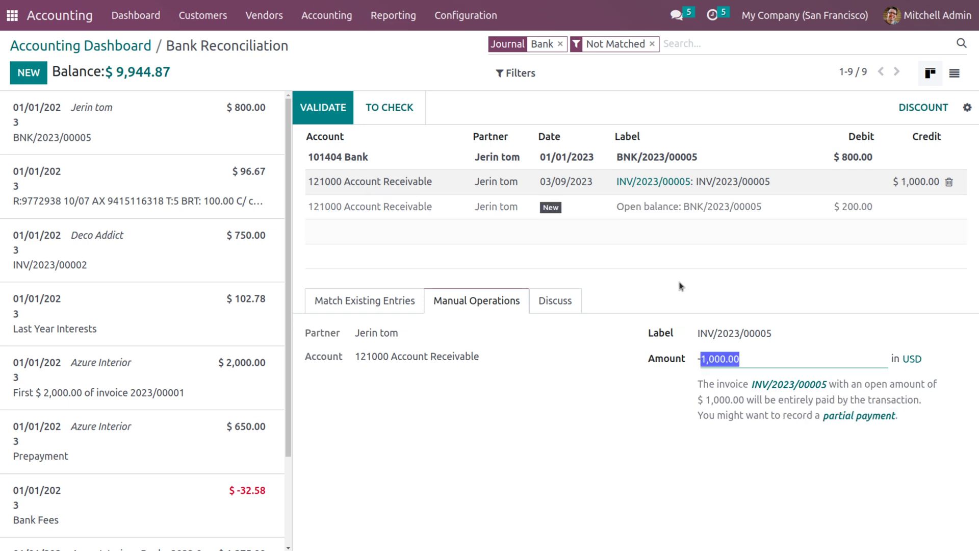
pyautogui.click(923, 108)
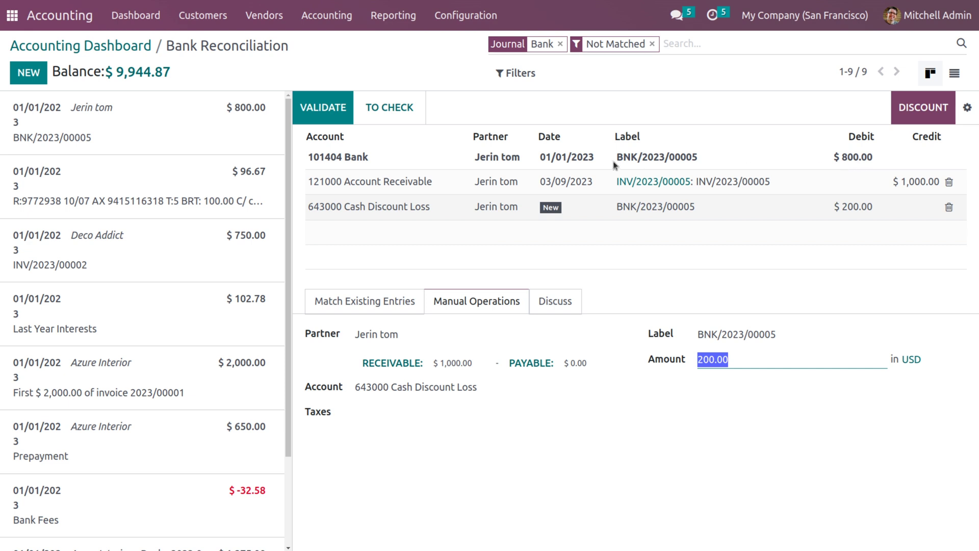
pyautogui.click(336, 119)
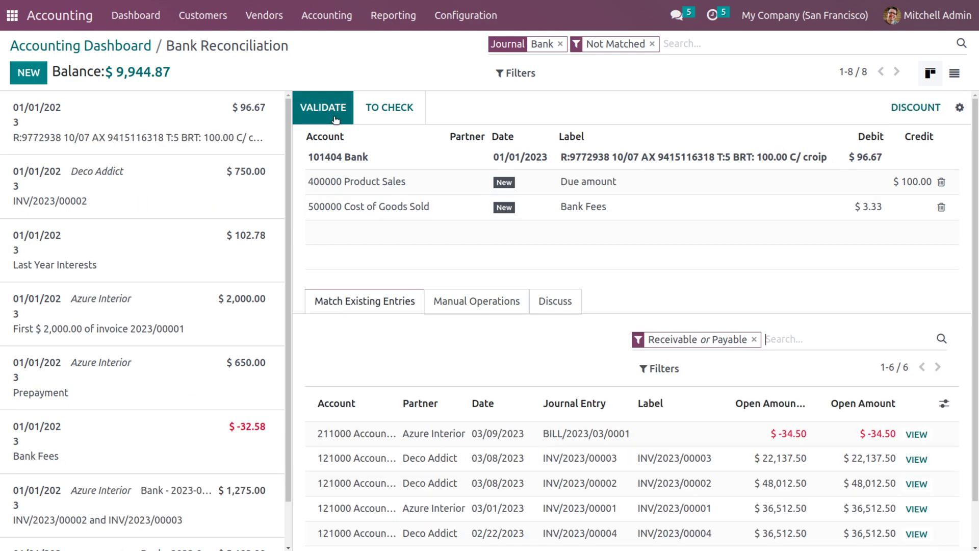
# Confirm INV/2023/00005 shows as Paid in Customer Invoices, then open Reconciliation Models.
pyautogui.click(204, 20)
pyautogui.click(210, 46)
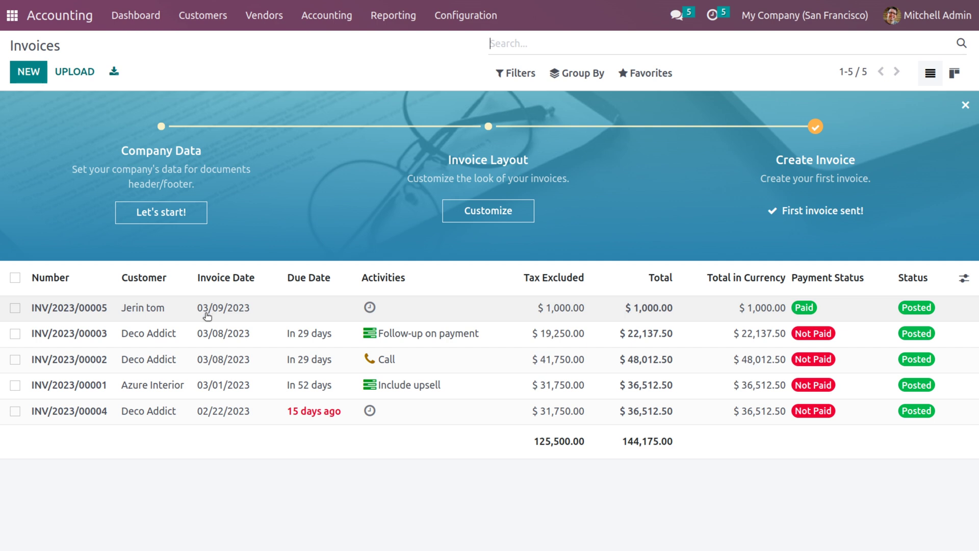
pyautogui.click(207, 313)
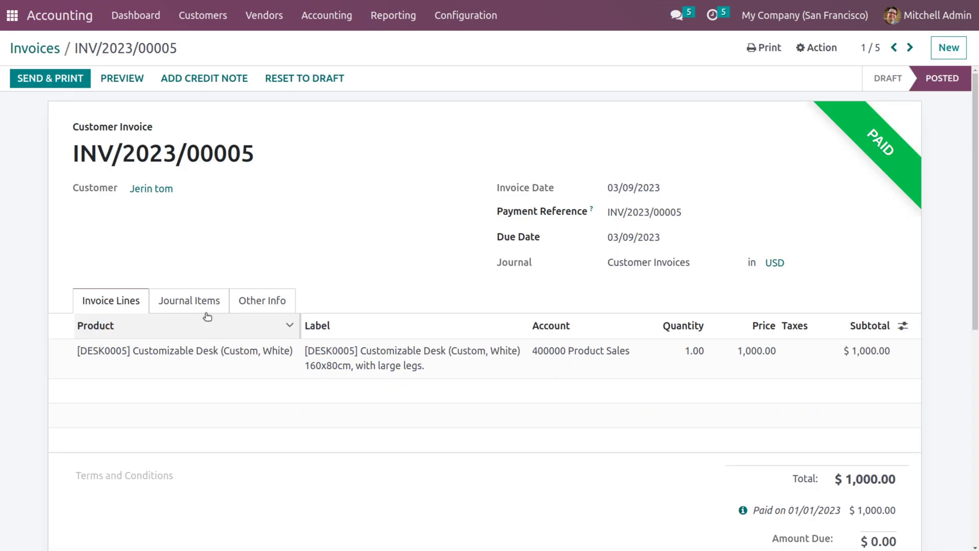
pyautogui.click(480, 15)
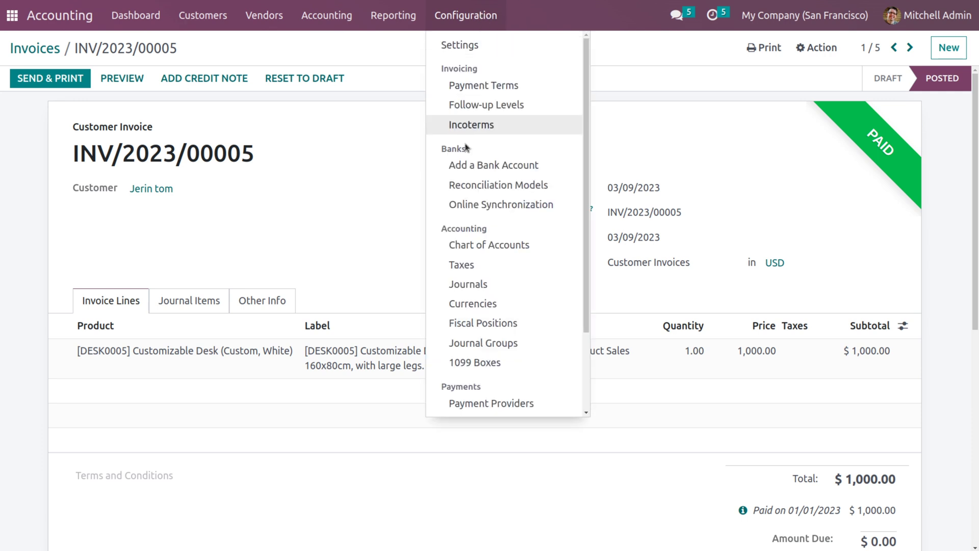
pyautogui.click(476, 186)
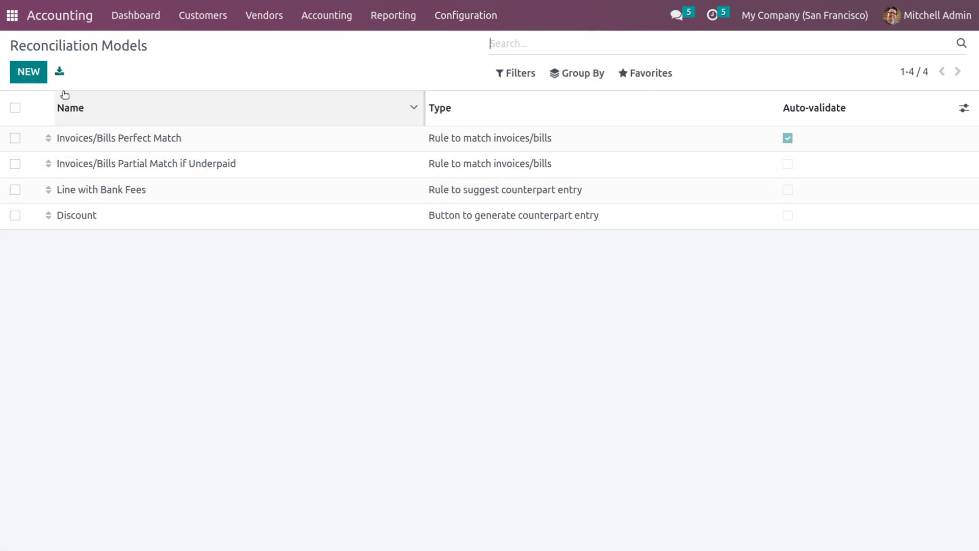
# Create a reconciliation model named 'Bank fees' as an auto-validated rule suggesting counterpart entries.
pyautogui.click(37, 76)
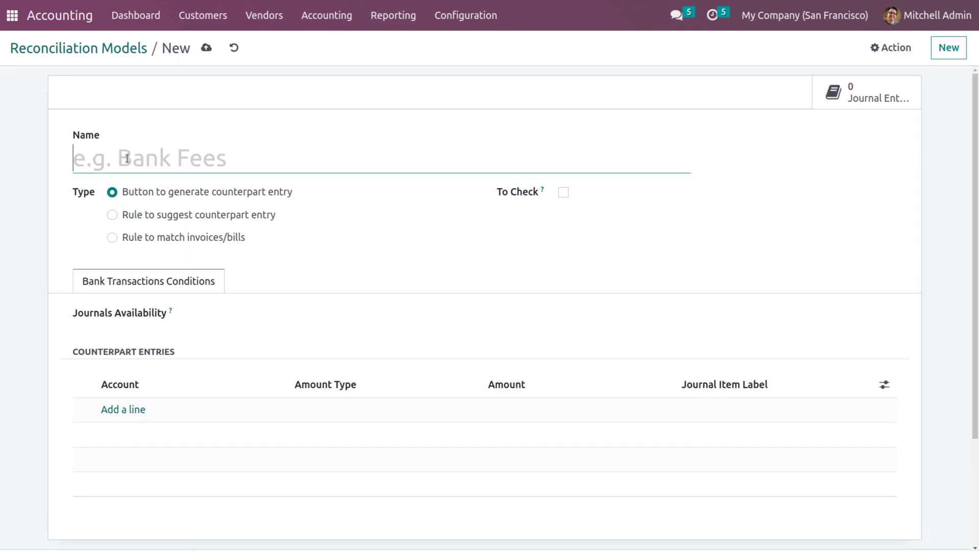
pyautogui.write('B')
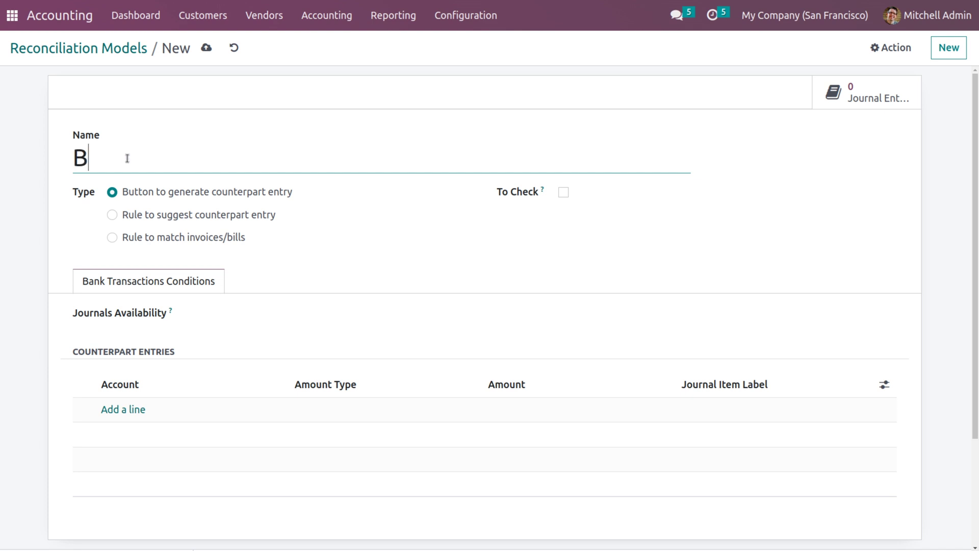
pyautogui.write('ank fees')
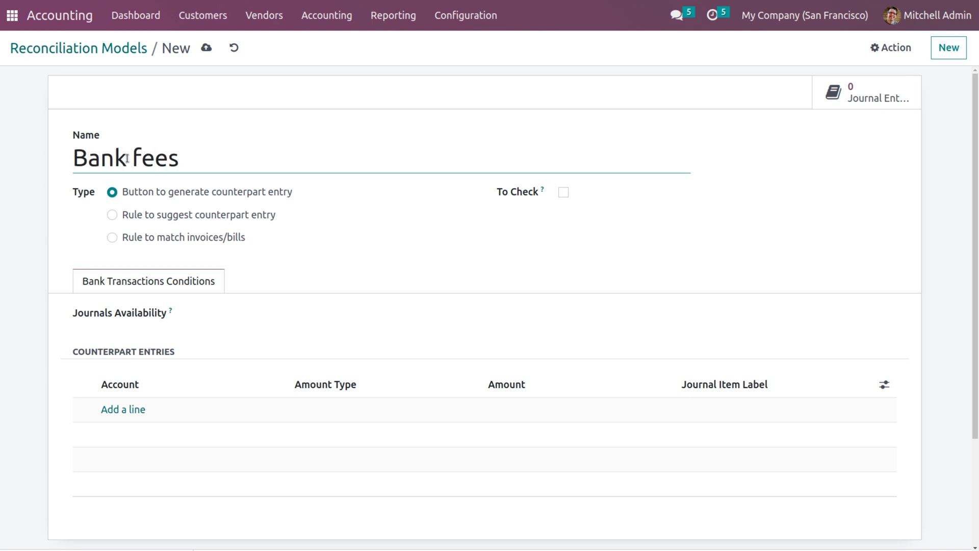
pyautogui.click(112, 214)
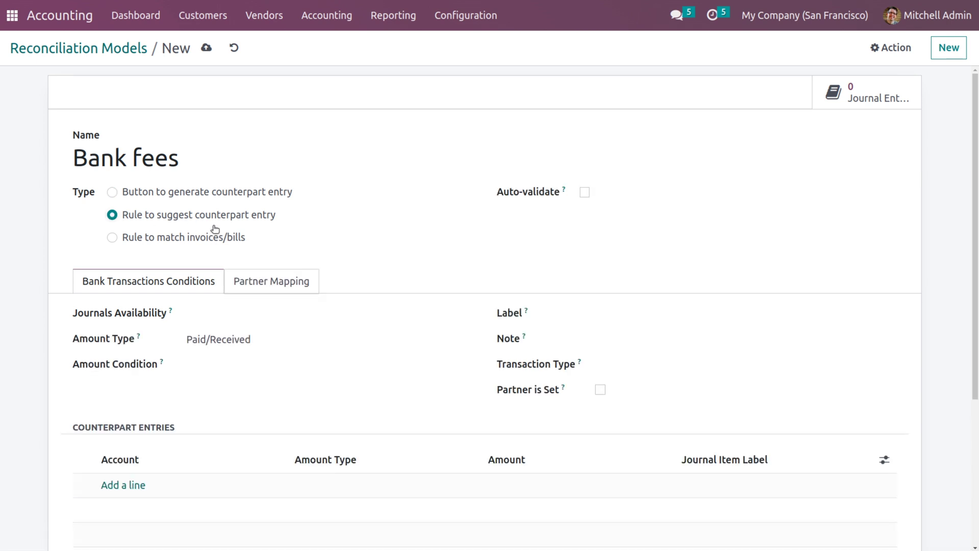
pyautogui.click(583, 197)
# Require the label to contain 'fee', leaving the transaction type condition blank.
pyautogui.click(602, 312)
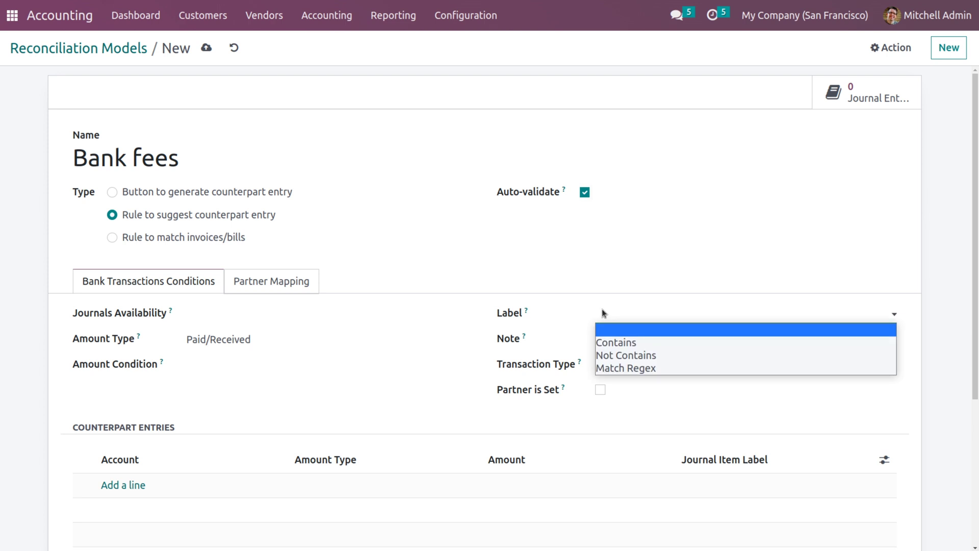
pyautogui.click(612, 345)
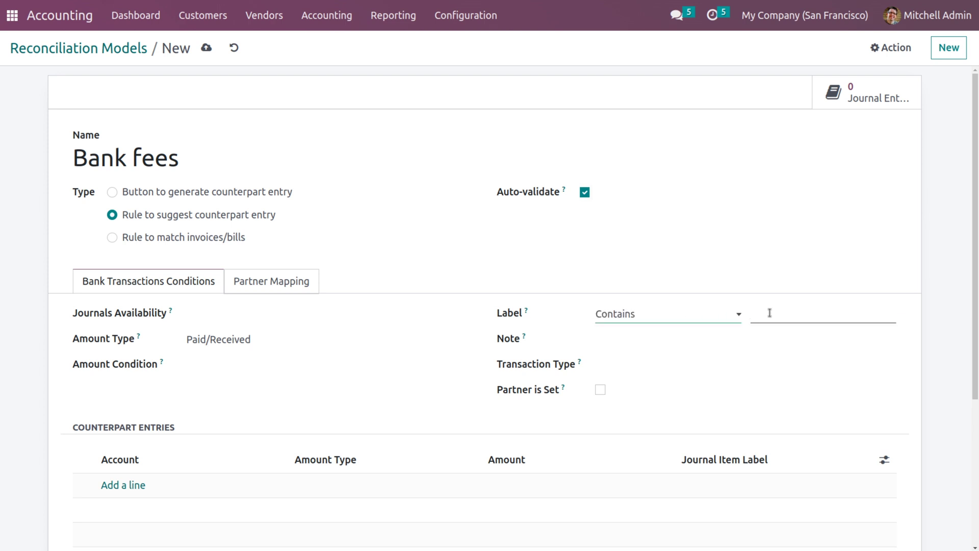
pyautogui.click(777, 315)
pyautogui.write('fees')
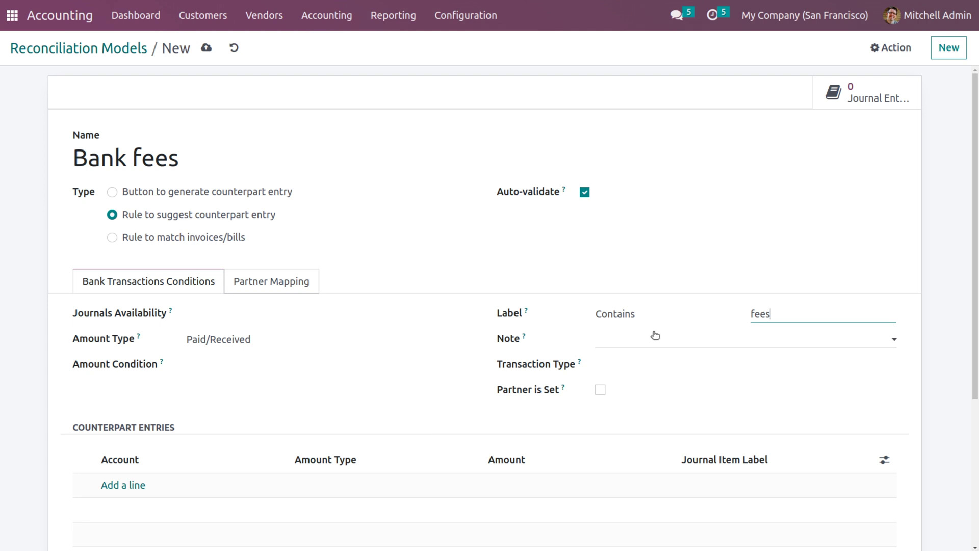
pyautogui.click(641, 366)
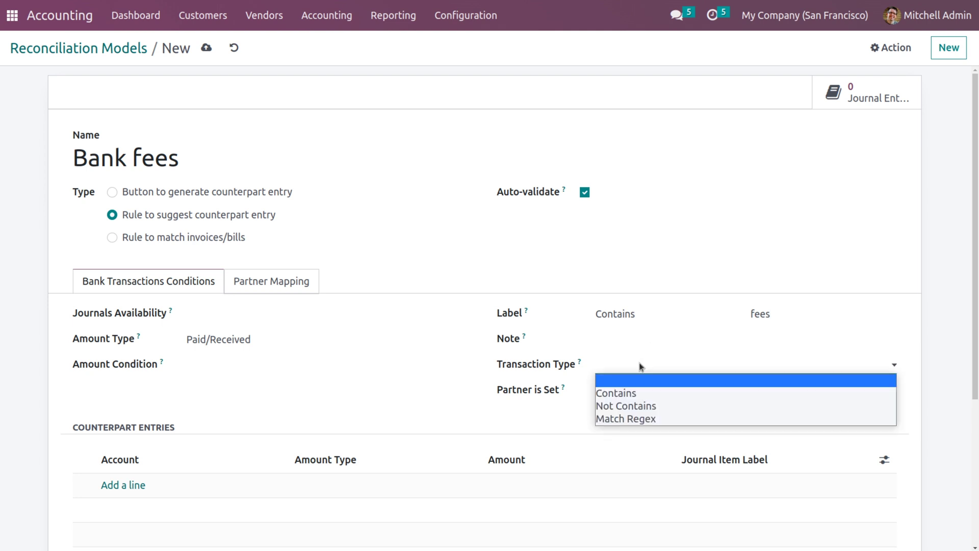
pyautogui.click(545, 411)
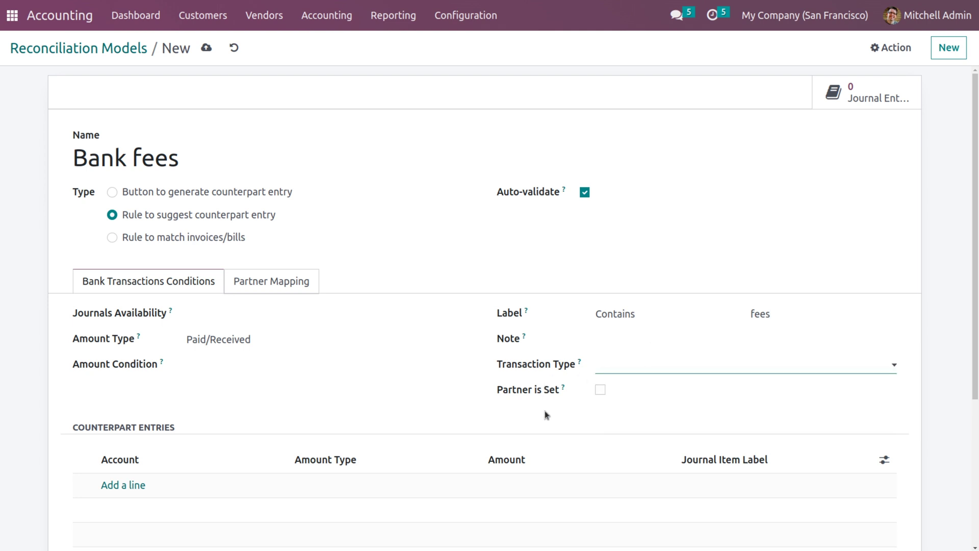
# Require a partner and create a new partner as the matching partner.
pyautogui.click(600, 391)
pyautogui.click(643, 414)
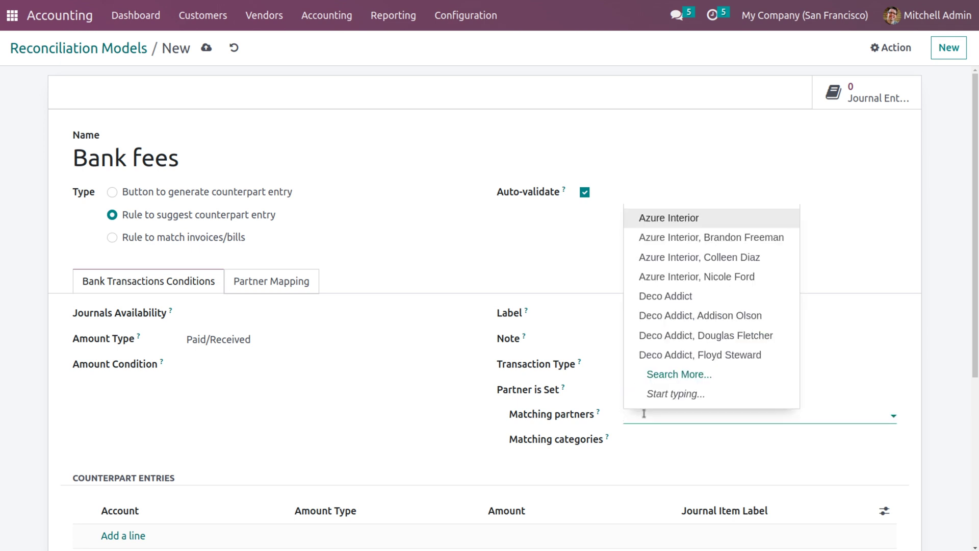
pyautogui.write('tim tom')
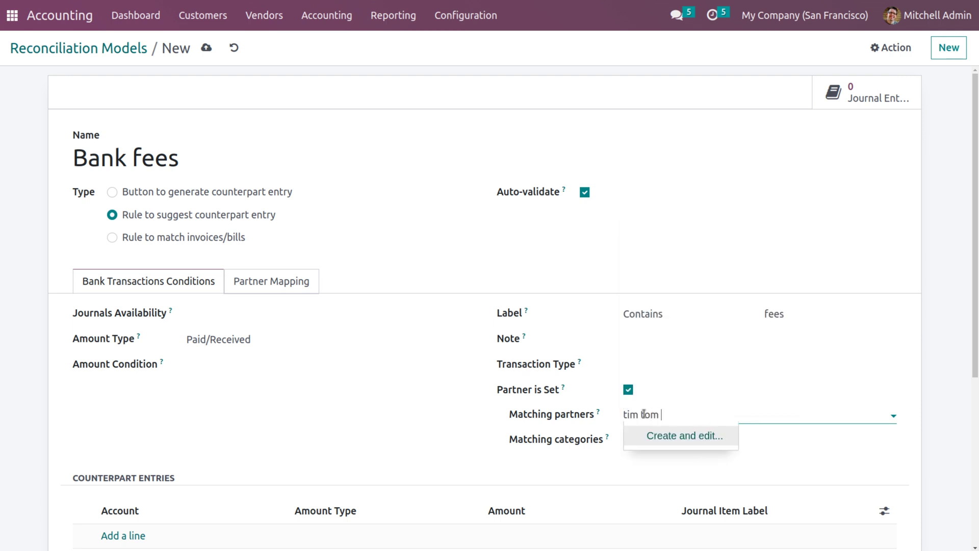
pyautogui.click(673, 437)
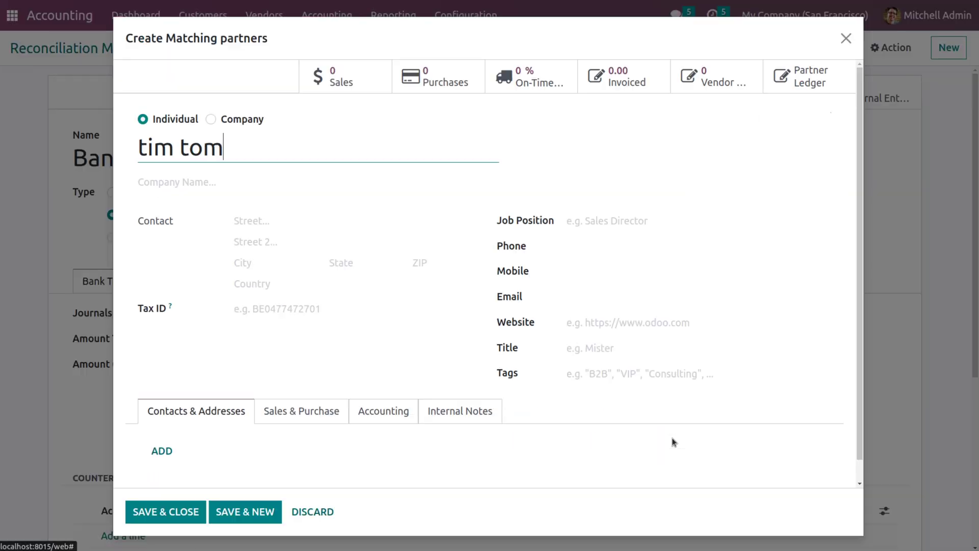
pyautogui.click(158, 511)
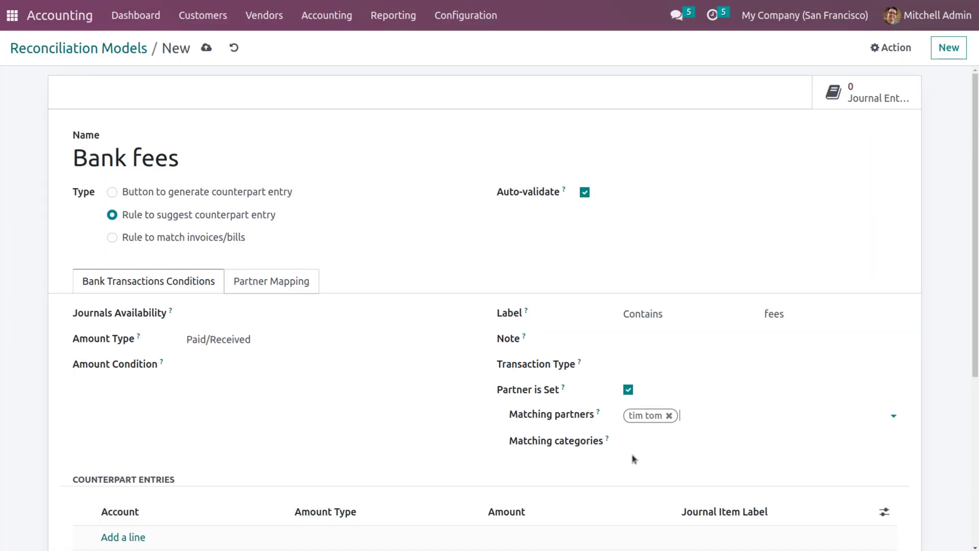
# Add a counterpart line on account 620000 Bank Fees.
pyautogui.scroll(-5, 301, 413)
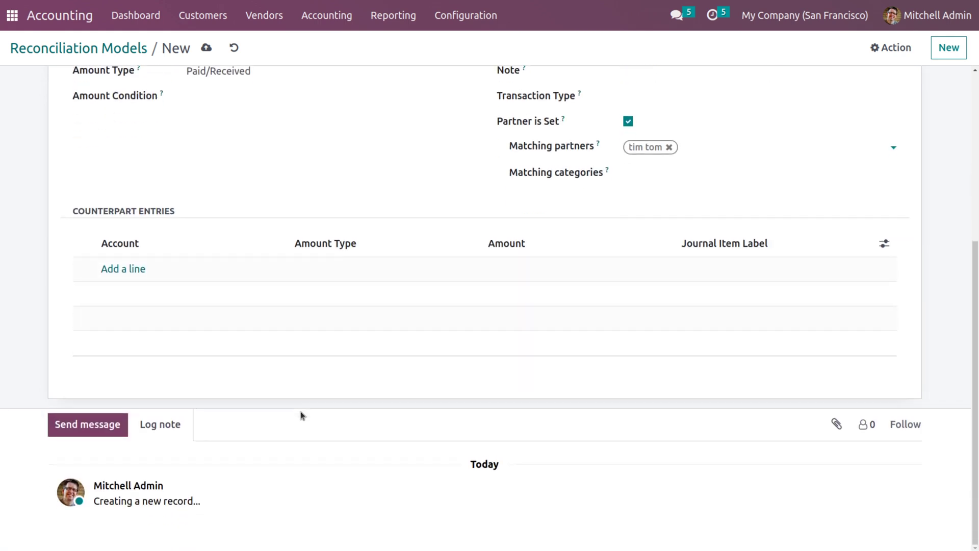
pyautogui.click(129, 268)
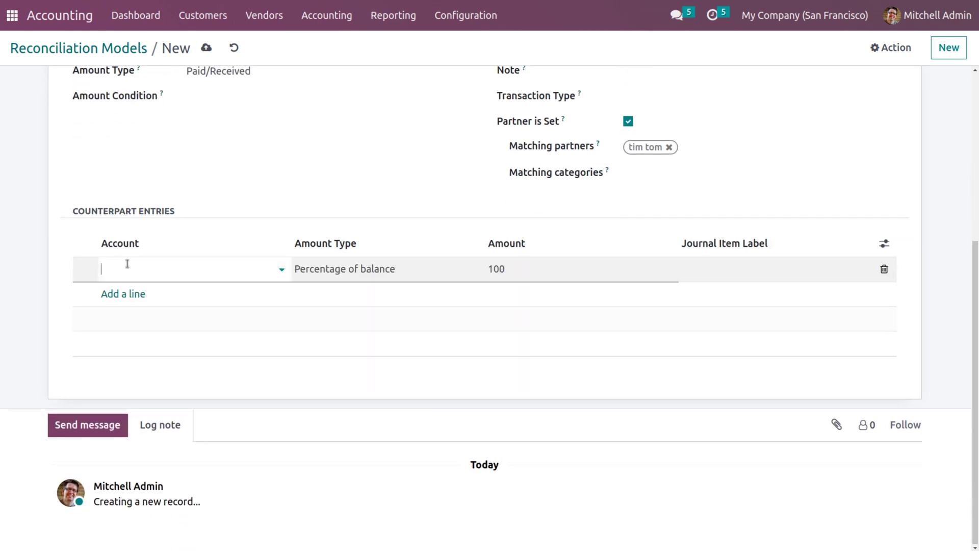
pyautogui.write('ban')
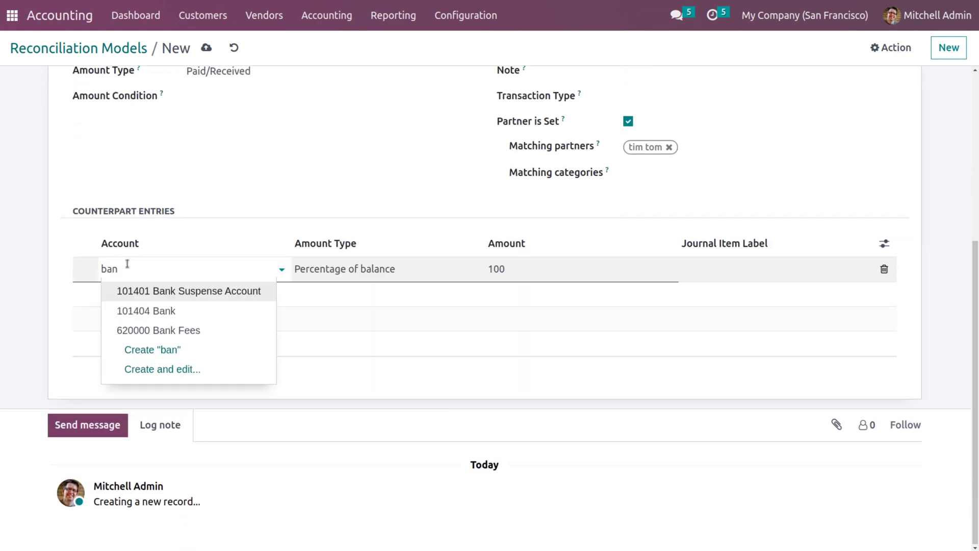
pyautogui.press('Down')
pyautogui.press('Down')
pyautogui.press('Return')
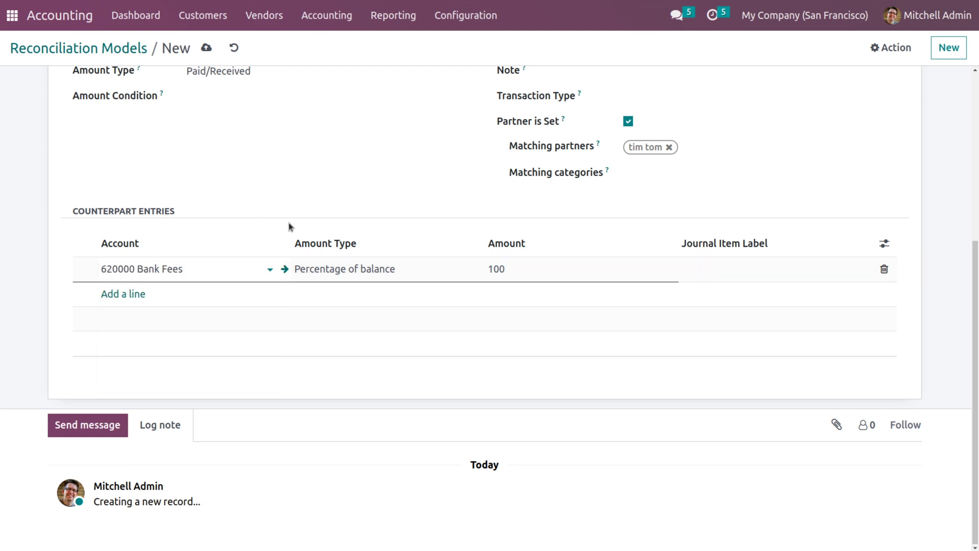
# Make the counterpart a Fixed amount of 50 and save the Bank fees model.
pyautogui.click(368, 270)
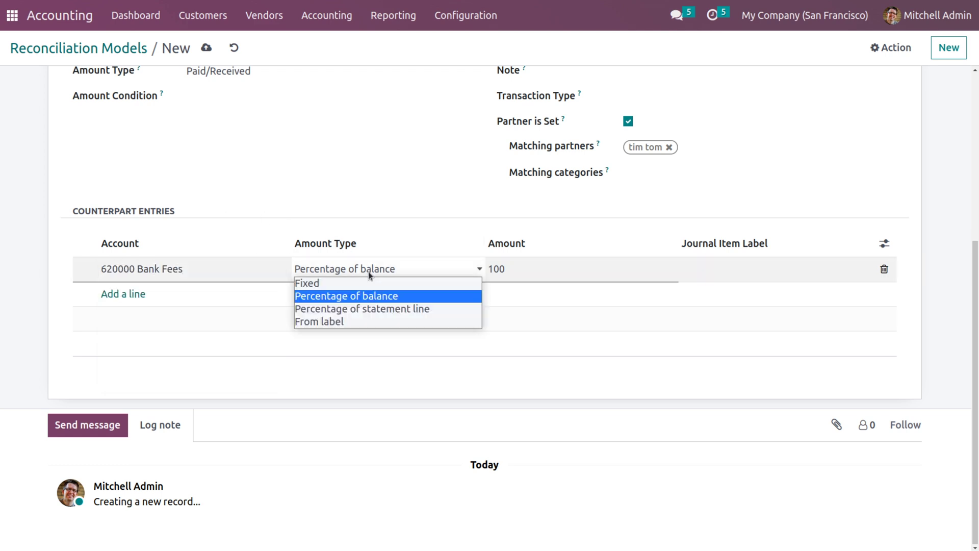
pyautogui.click(320, 284)
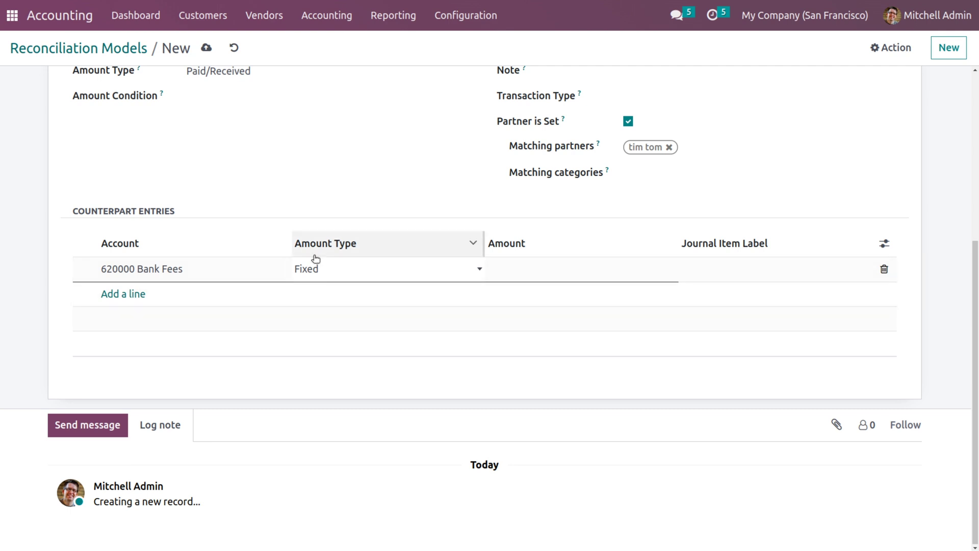
pyautogui.click(510, 276)
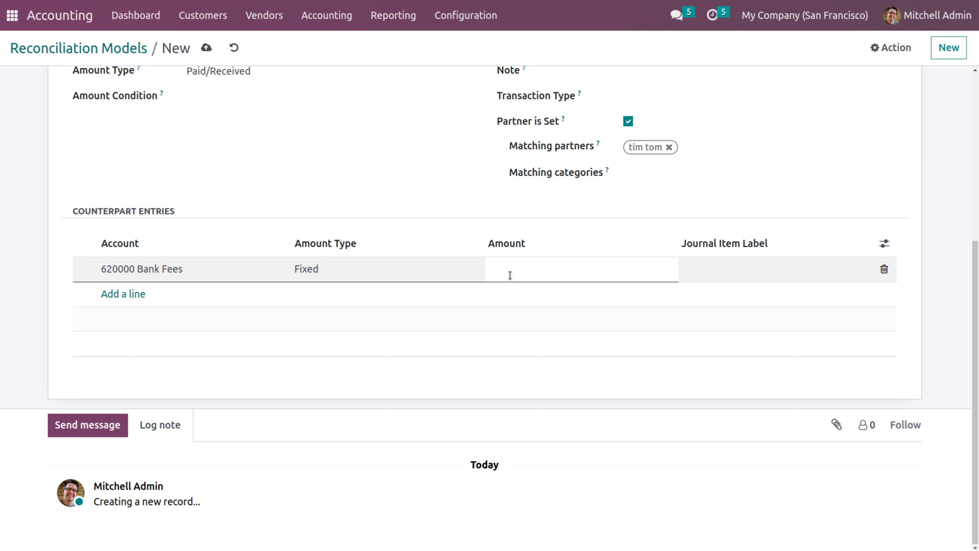
pyautogui.write('100')
pyautogui.click(684, 121)
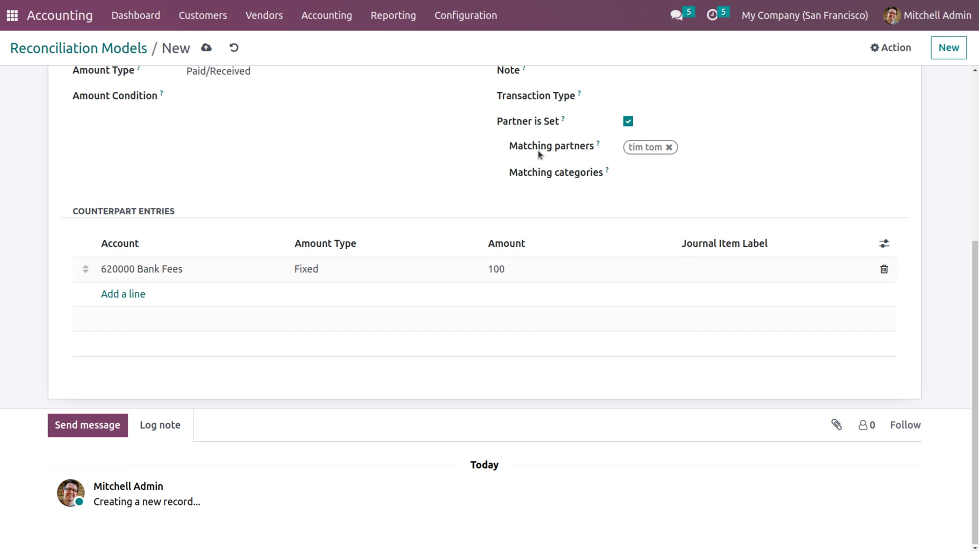
pyautogui.click(510, 269)
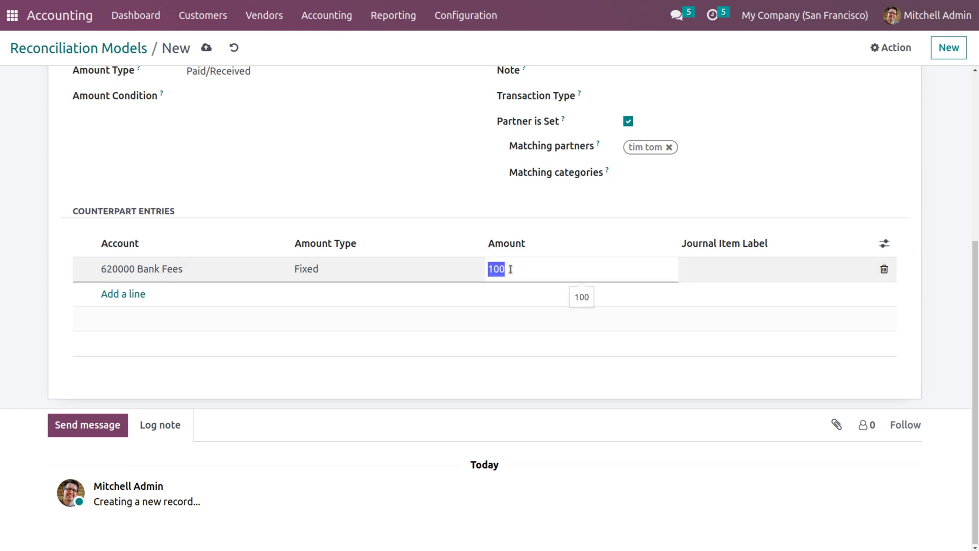
pyautogui.press('BackSpace')
pyautogui.write('50')
pyautogui.click(818, 128)
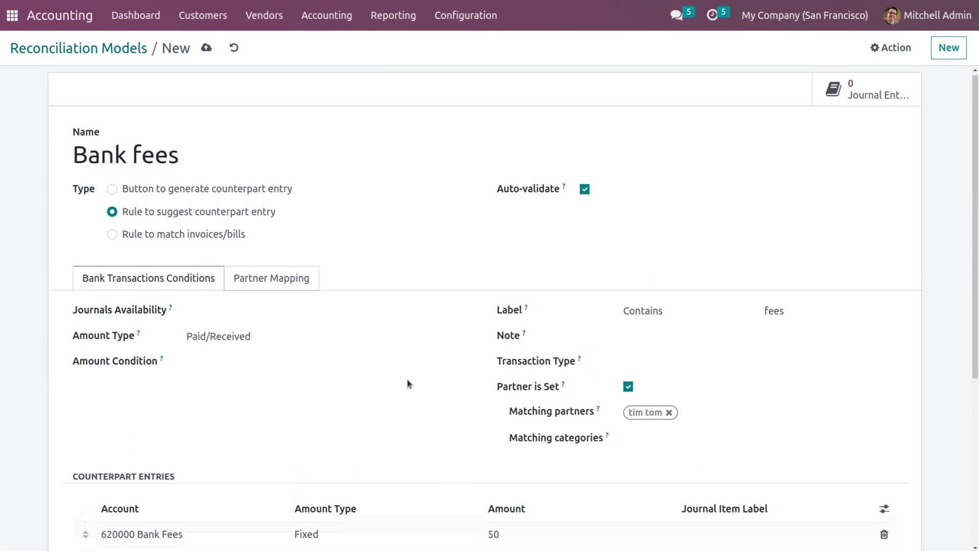
pyautogui.scroll(5, 406, 380)
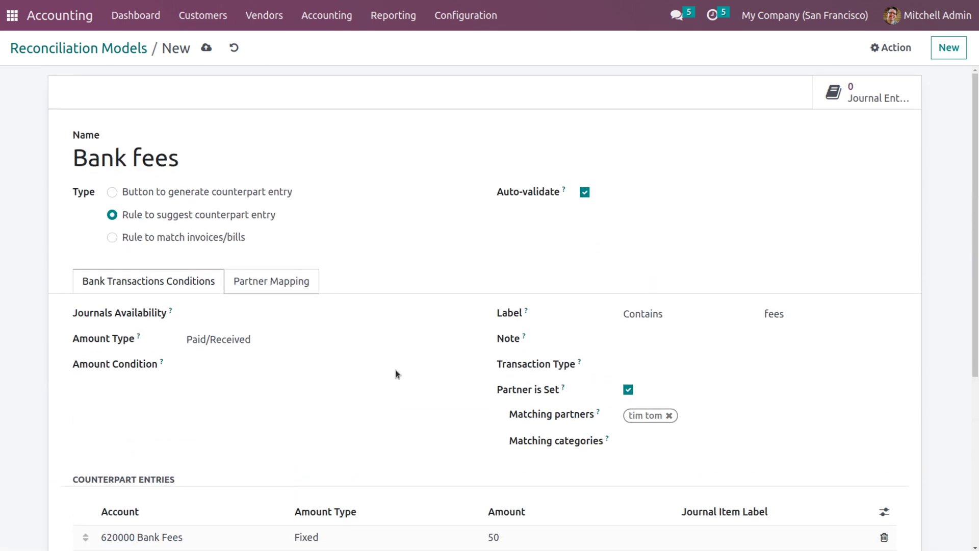
pyautogui.click(206, 47)
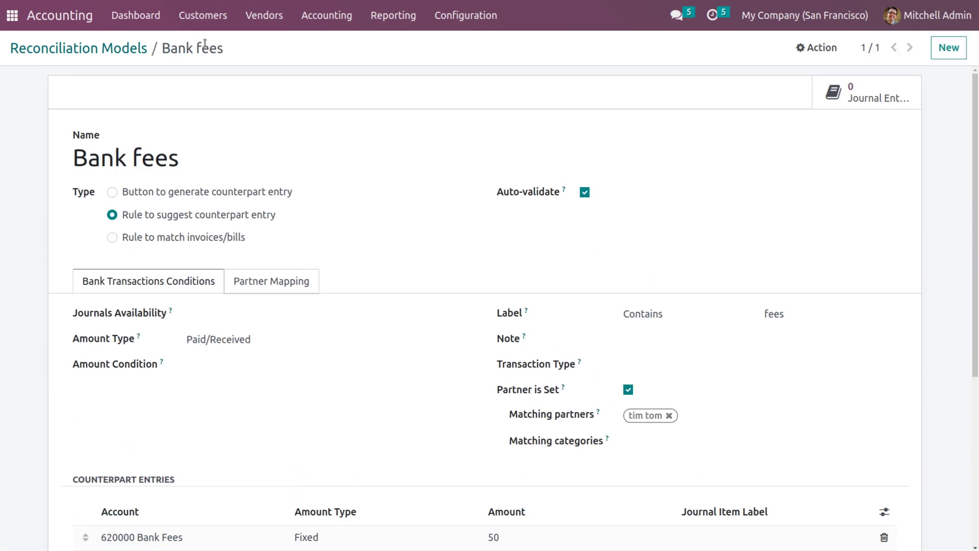
# Start a new customer invoice and set the customer on it.
pyautogui.click(196, 16)
pyautogui.click(199, 47)
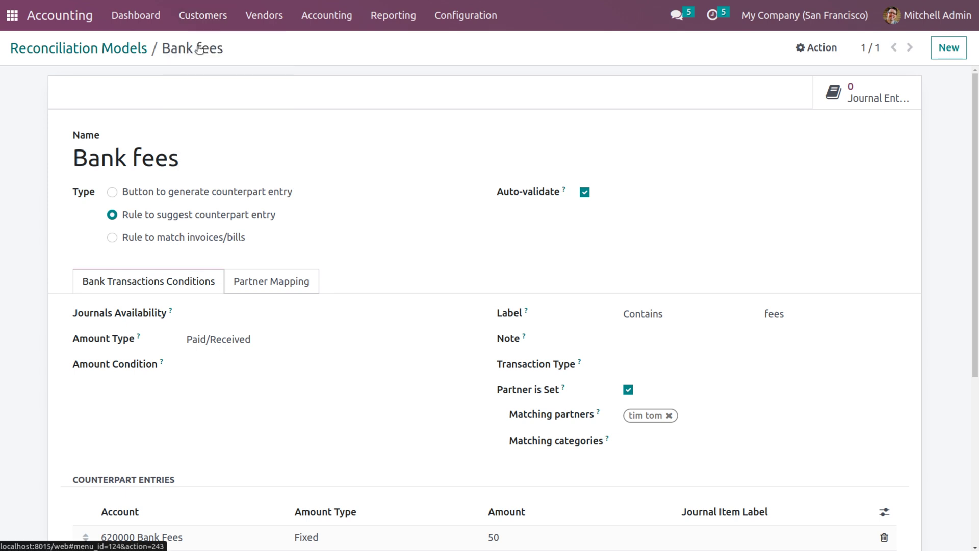
pyautogui.click(29, 71)
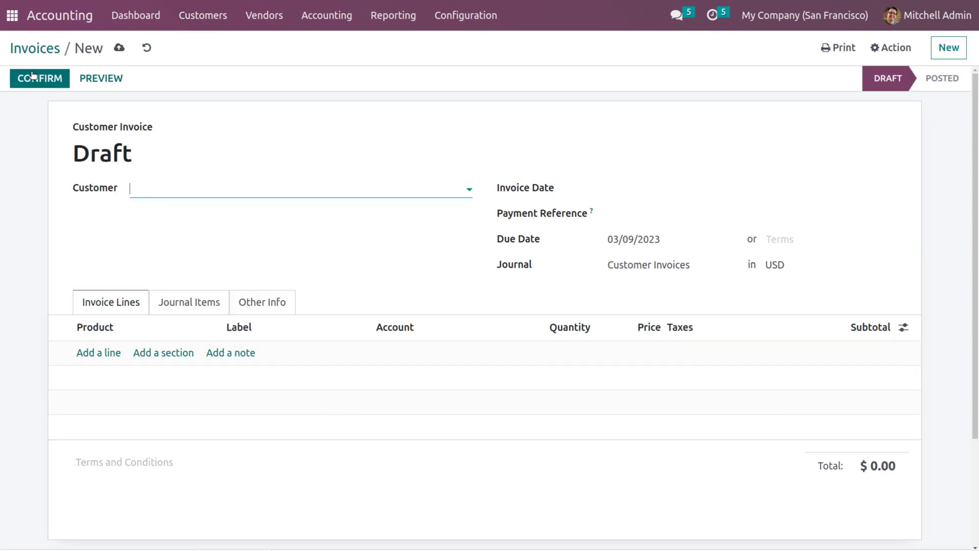
pyautogui.click(189, 184)
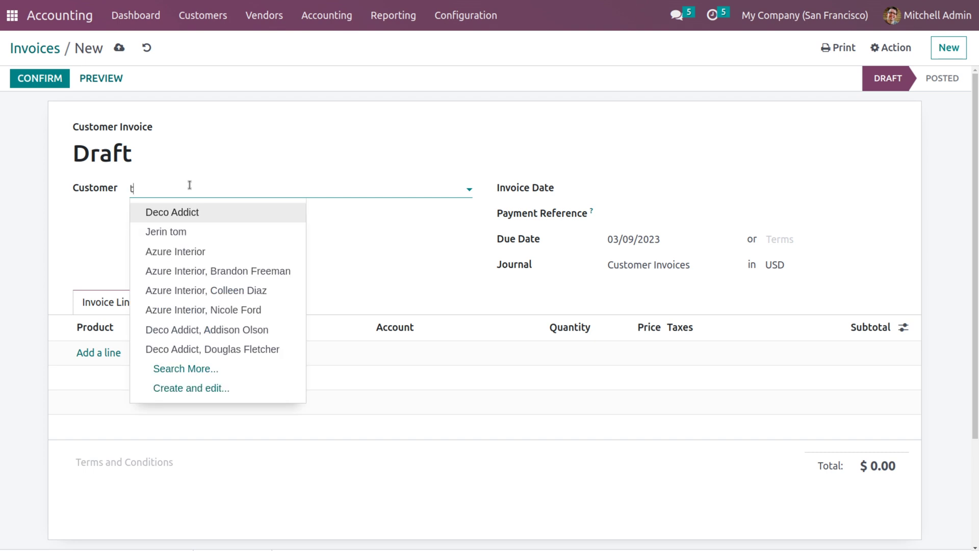
pyautogui.write('tim')
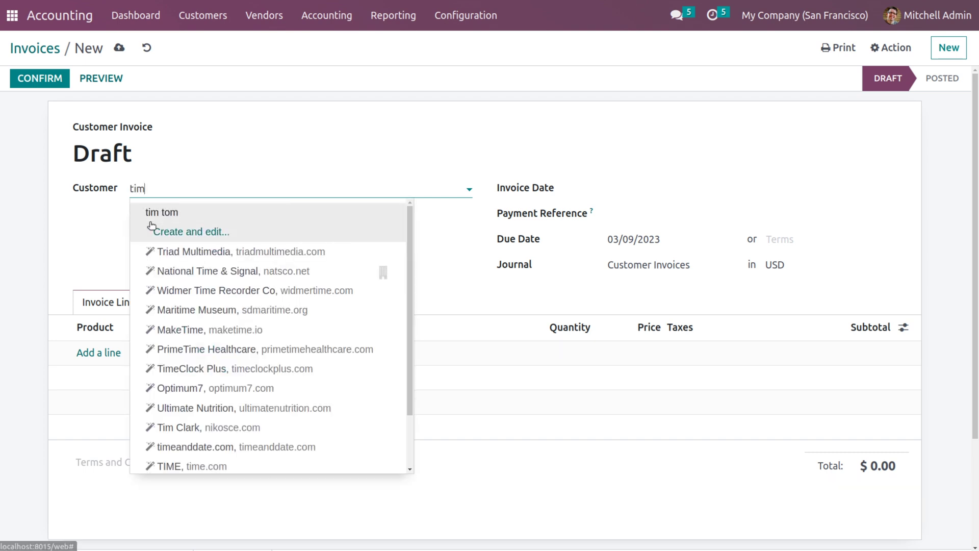
pyautogui.click(153, 212)
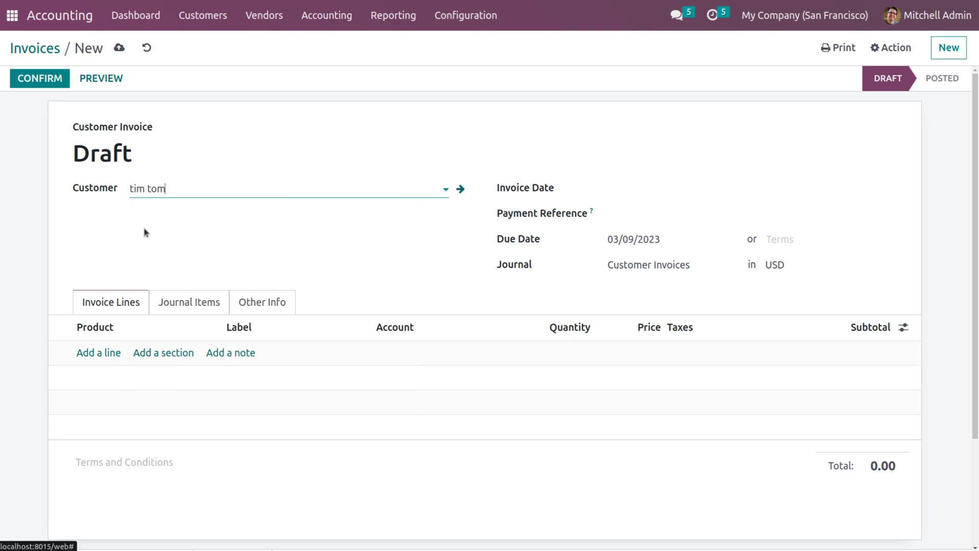
# Add an untaxed [E-COM08] Storage Box line at price 100, then save and confirm the invoice.
pyautogui.click(90, 357)
pyautogui.click(91, 356)
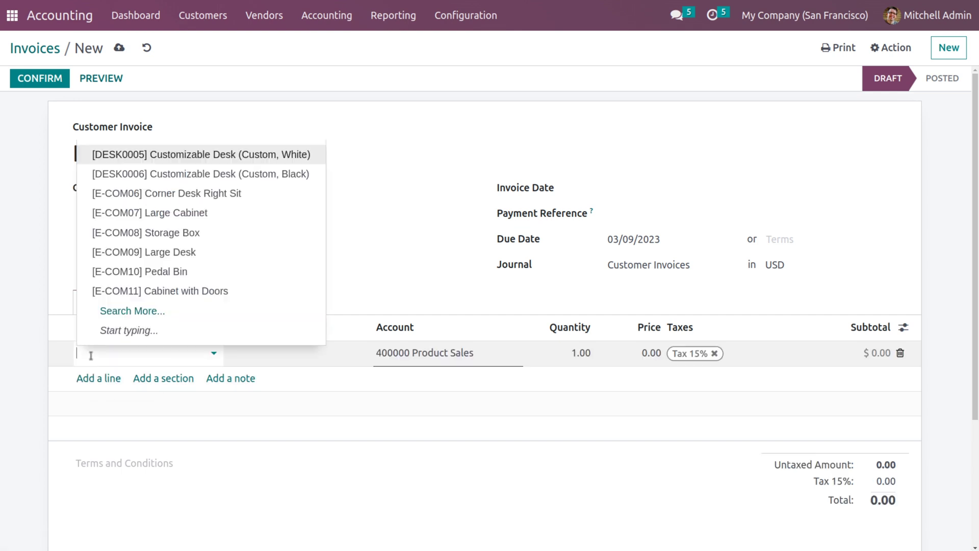
pyautogui.click(177, 232)
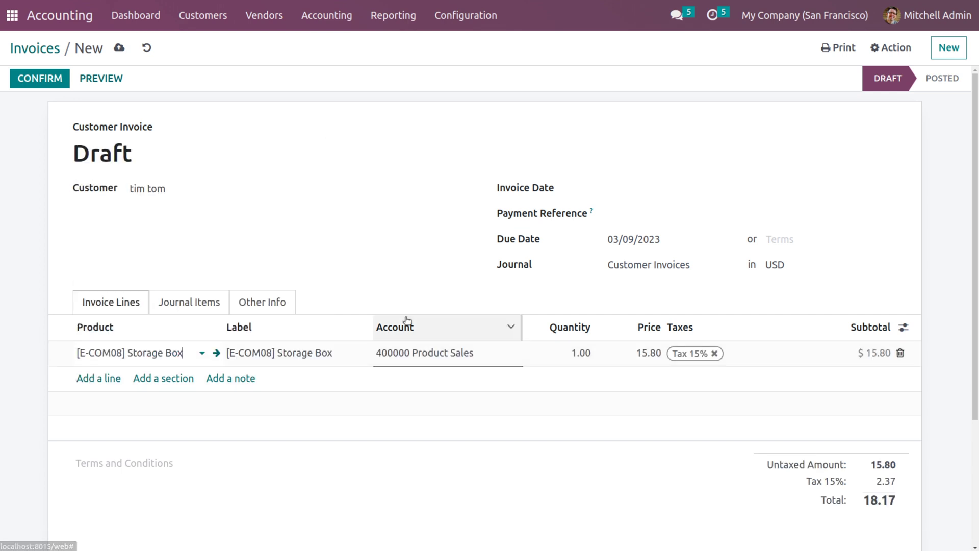
pyautogui.click(715, 353)
pyautogui.doubleClick(662, 357)
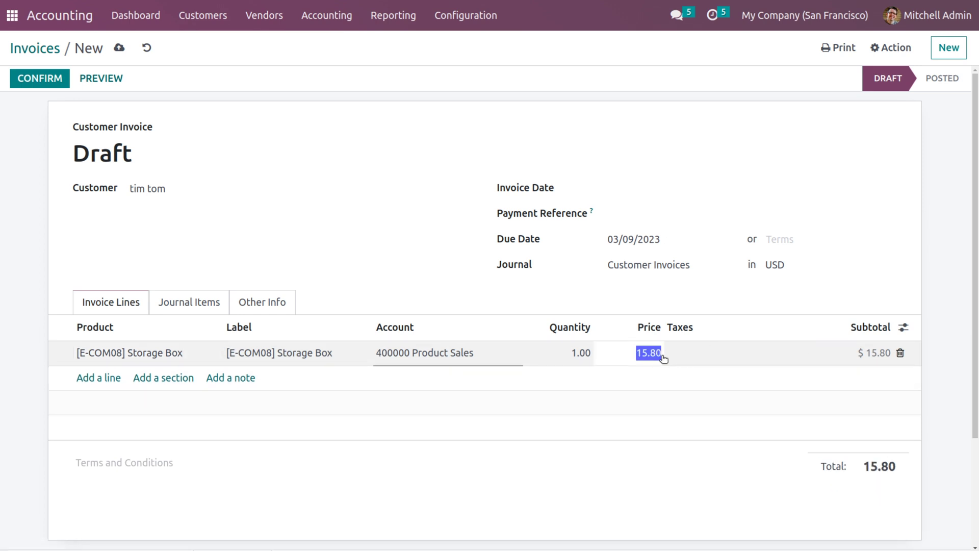
pyautogui.press('BackSpace')
pyautogui.write('100')
pyautogui.click(722, 147)
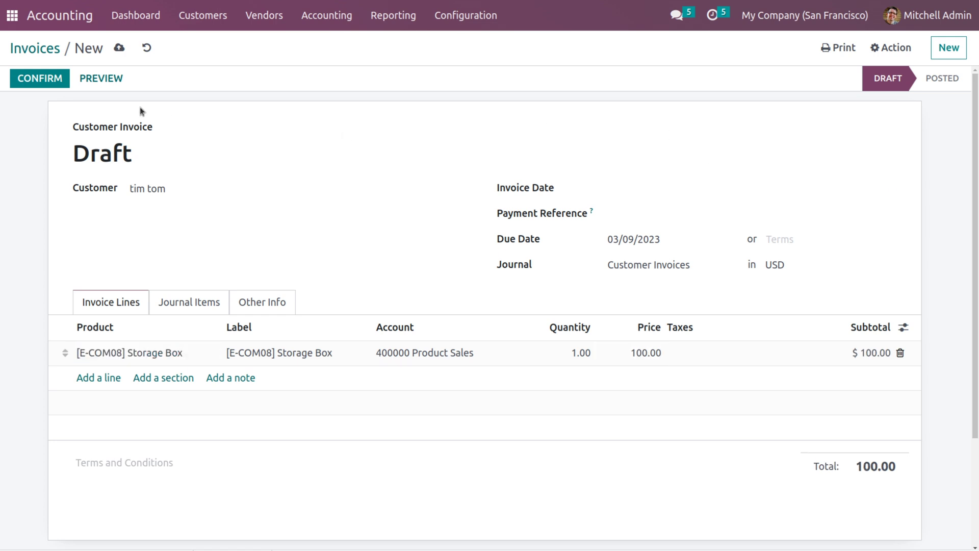
pyautogui.click(117, 53)
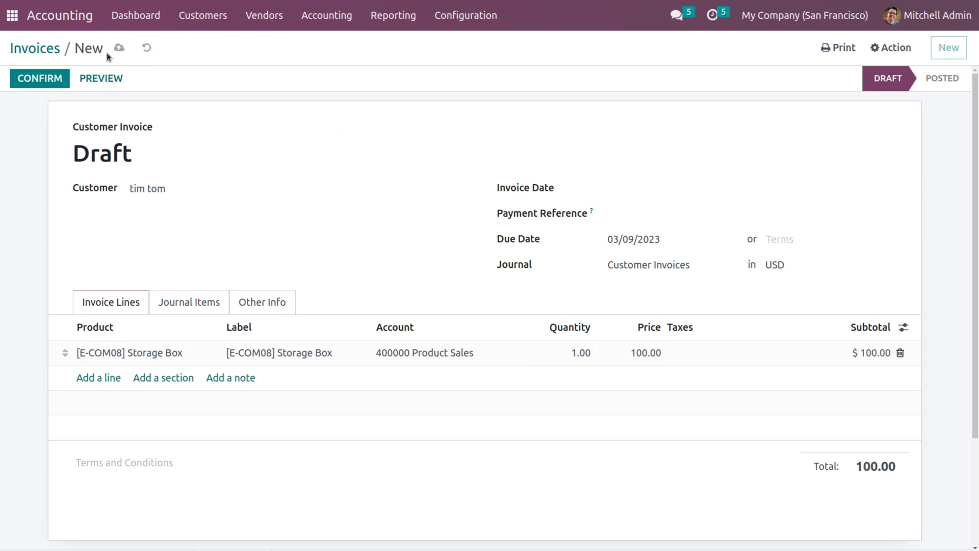
pyautogui.click(47, 79)
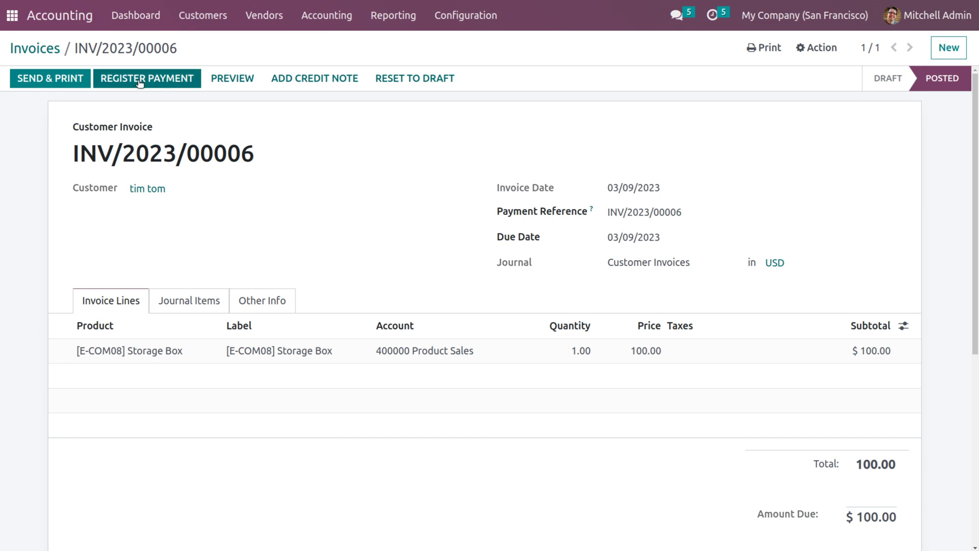
# Register the full $100.00 Bank payment on INV/2023/00006 and go back to the Dashboard.
pyautogui.click(140, 83)
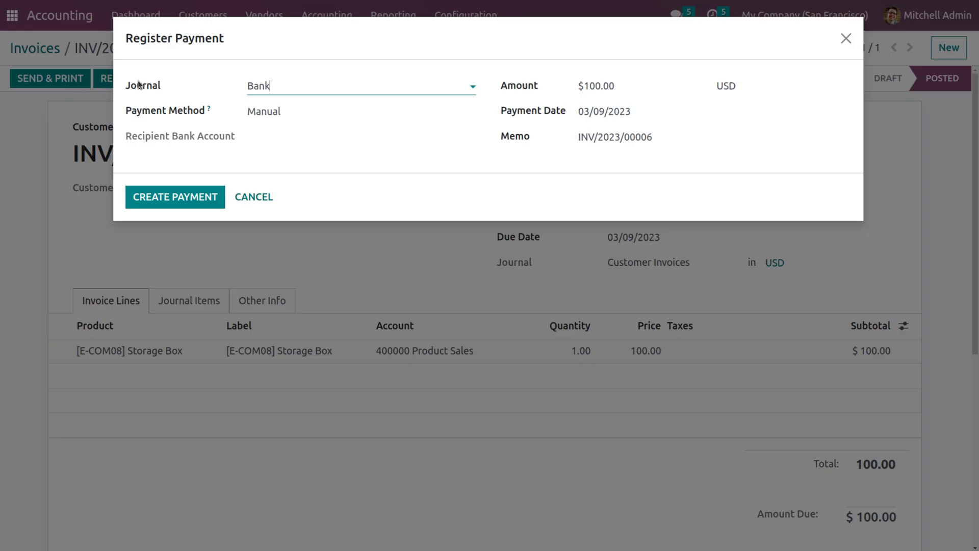
pyautogui.click(171, 196)
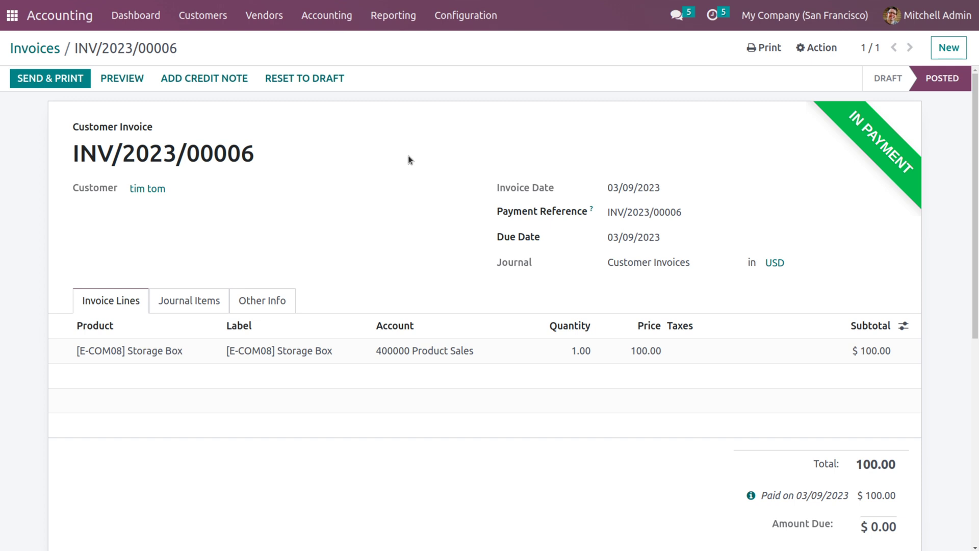
pyautogui.click(131, 16)
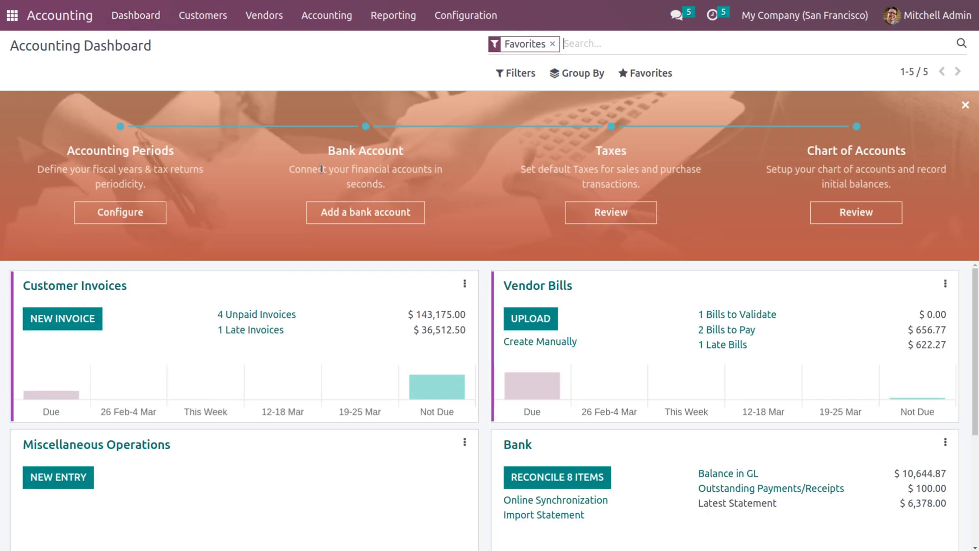
# Add a $150.00 bank transaction labelled 'fees' with the customer as partner and save it.
pyautogui.click(535, 478)
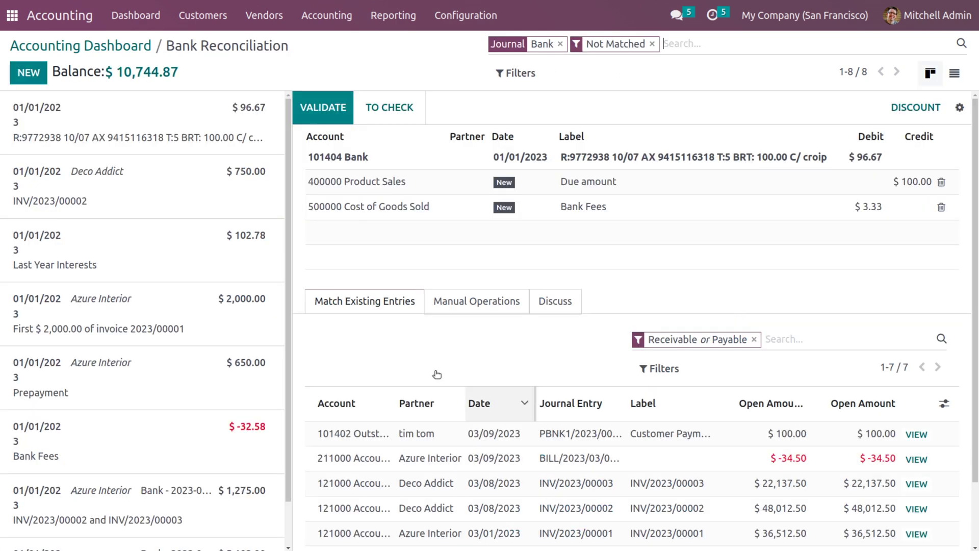
pyautogui.click(28, 74)
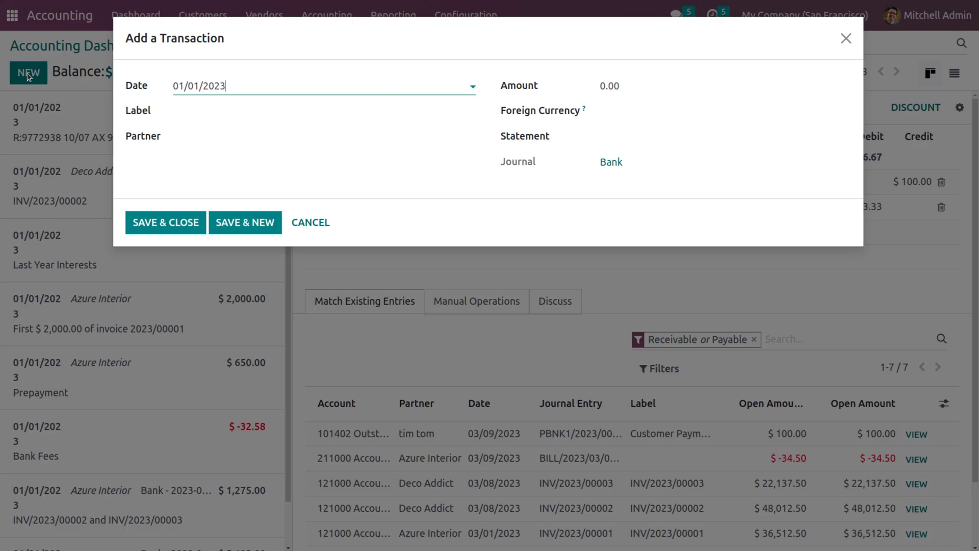
pyautogui.click(251, 111)
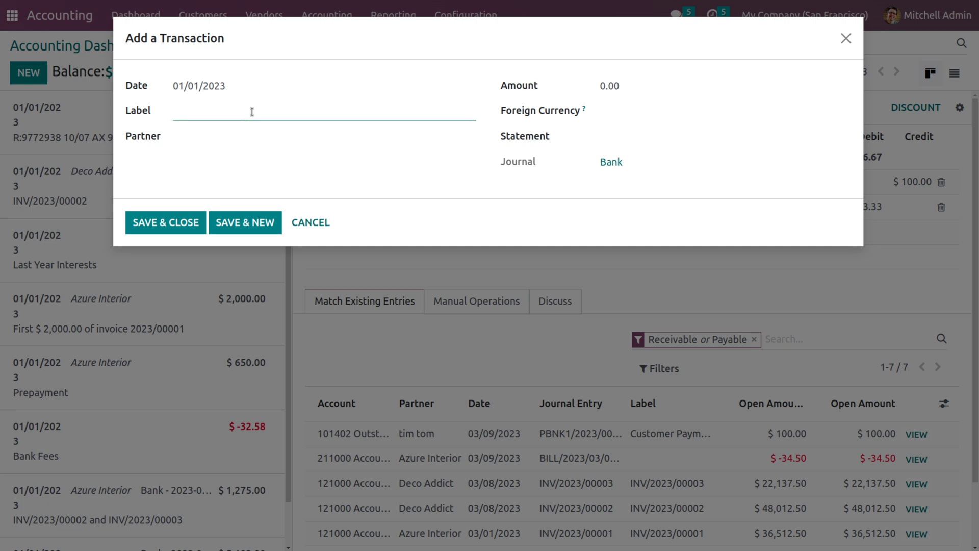
pyautogui.write('fees')
pyautogui.click(243, 137)
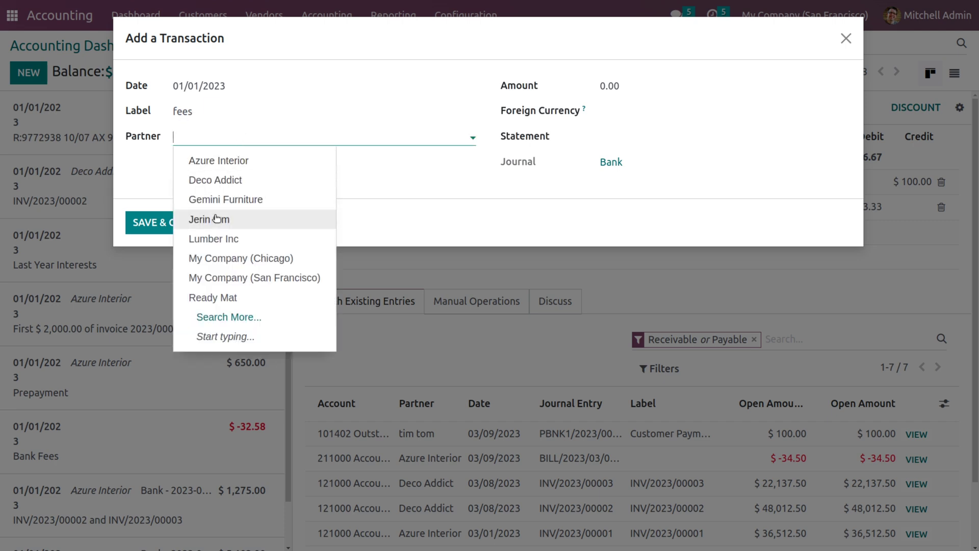
pyautogui.write('ti')
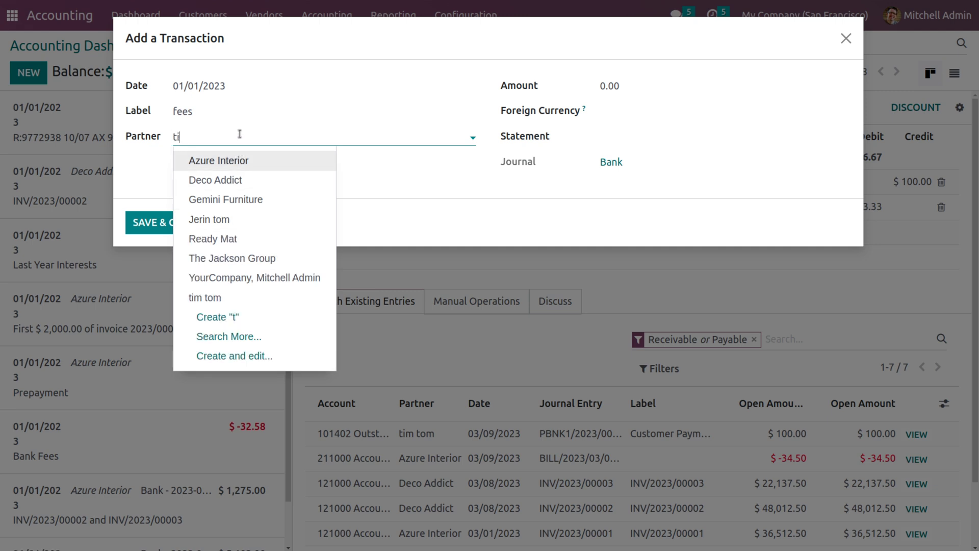
pyautogui.write('m')
pyautogui.click(217, 160)
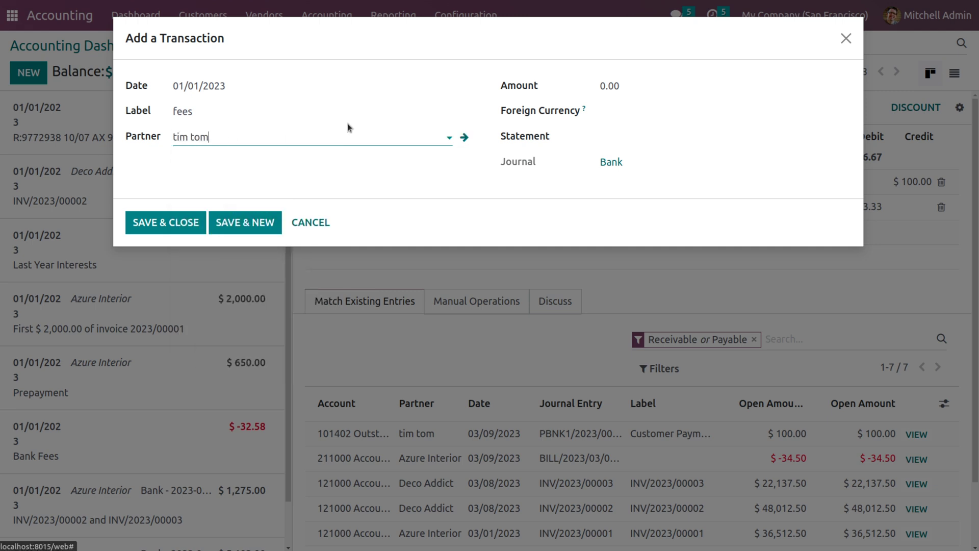
pyautogui.click(635, 86)
pyautogui.press('BackSpace')
pyautogui.press('BackSpace')
pyautogui.press('BackSpace')
pyautogui.press('BackSpace')
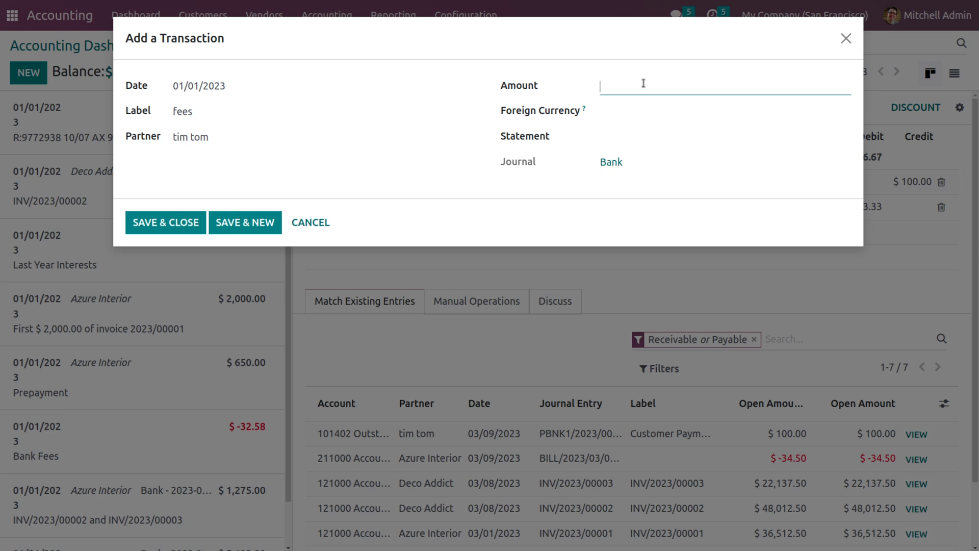
pyautogui.write('150')
pyautogui.click(179, 224)
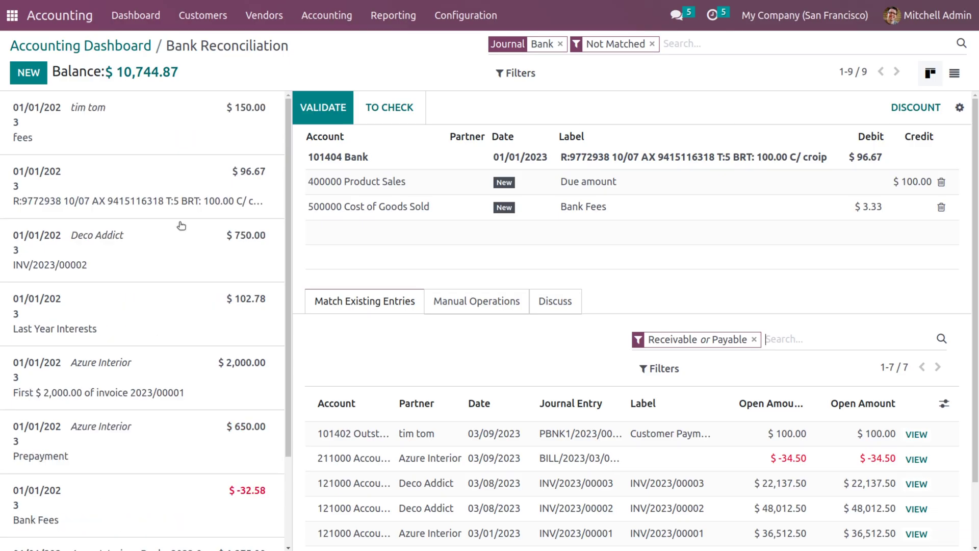
# Validate the $150 fees transaction against the $100 outstanding payment, then open Customer Invoices.
pyautogui.click(190, 117)
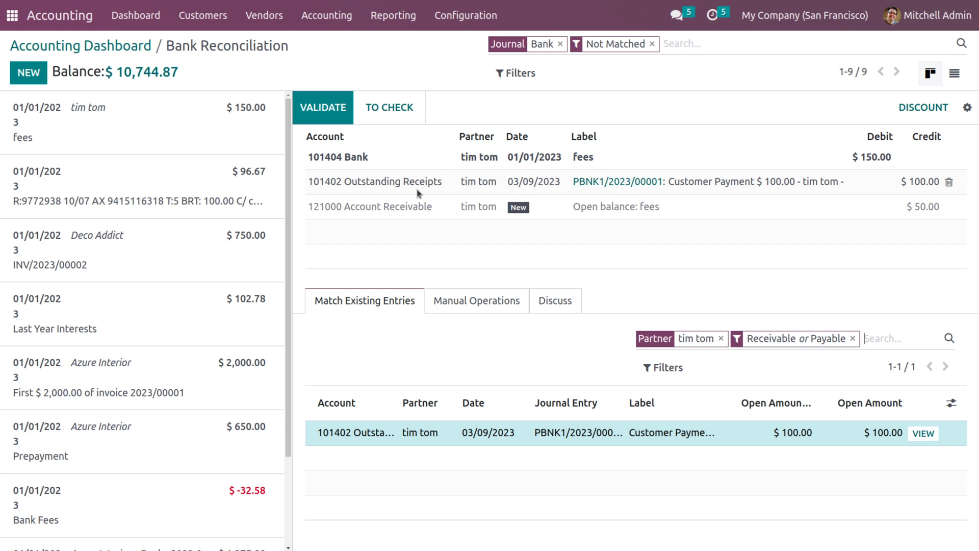
pyautogui.click(329, 103)
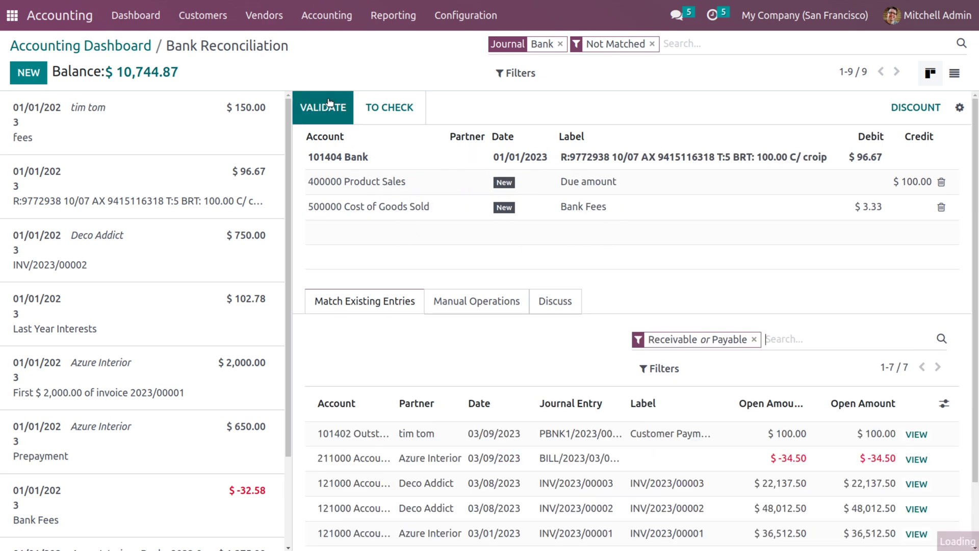
pyautogui.click(206, 15)
pyautogui.click(205, 46)
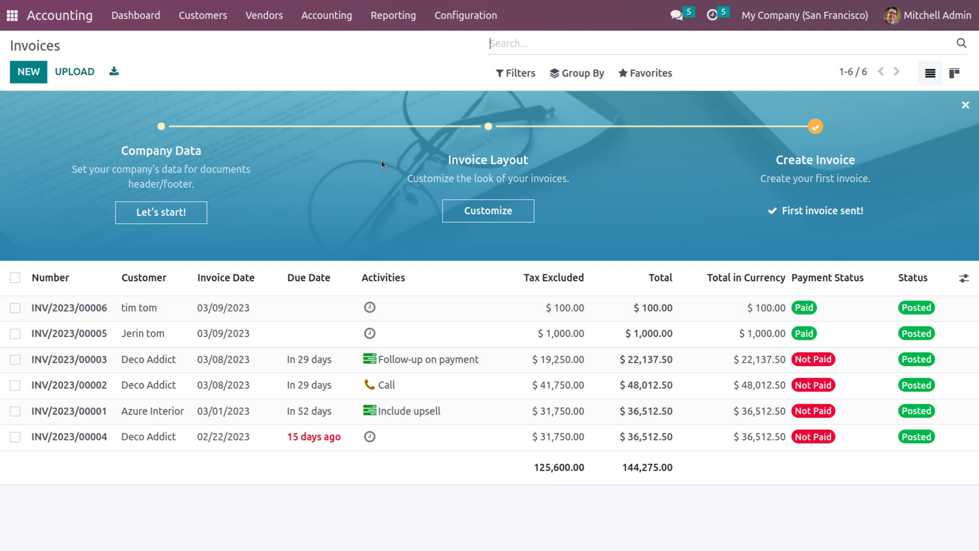
# Open Reconciliation Models and create a new model of type 'Rule to match invoices/bills'.
pyautogui.click(458, 21)
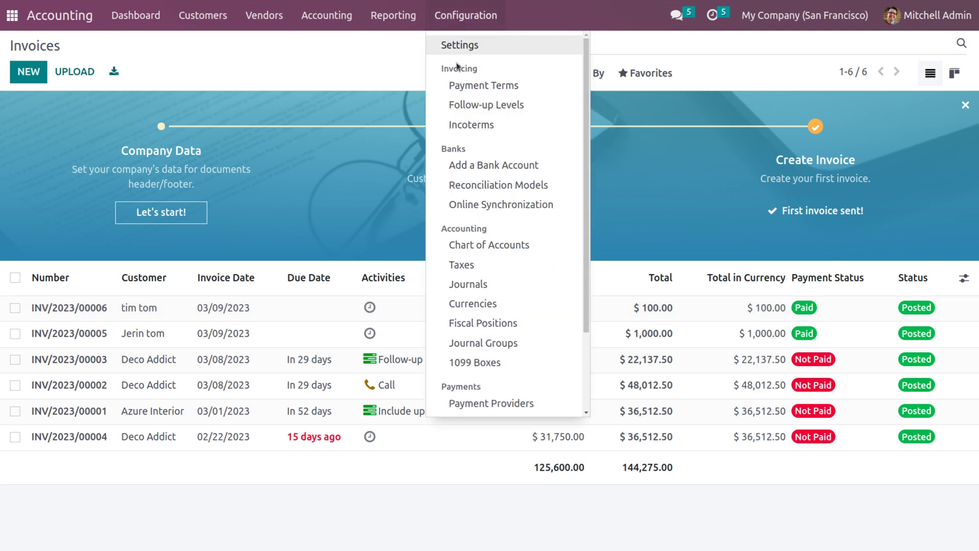
pyautogui.click(498, 185)
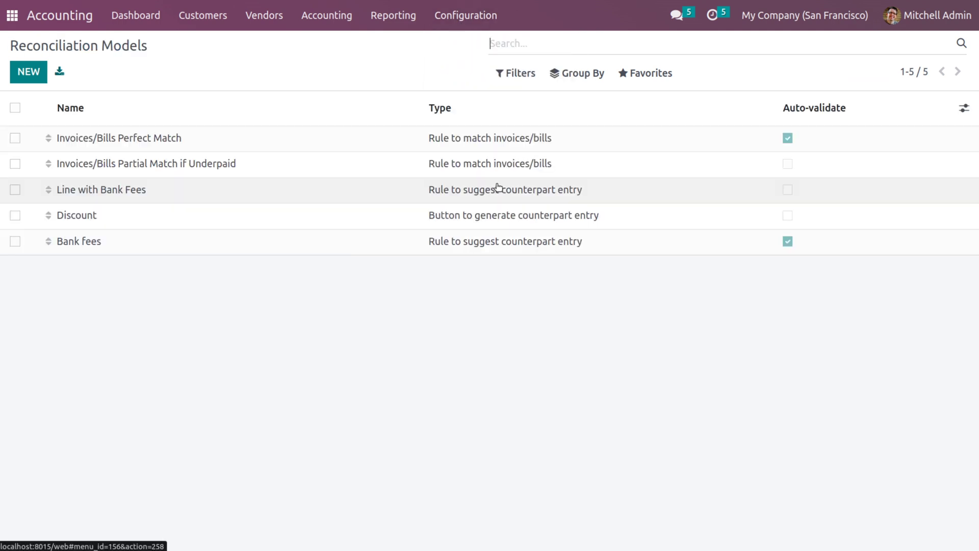
pyautogui.click(16, 71)
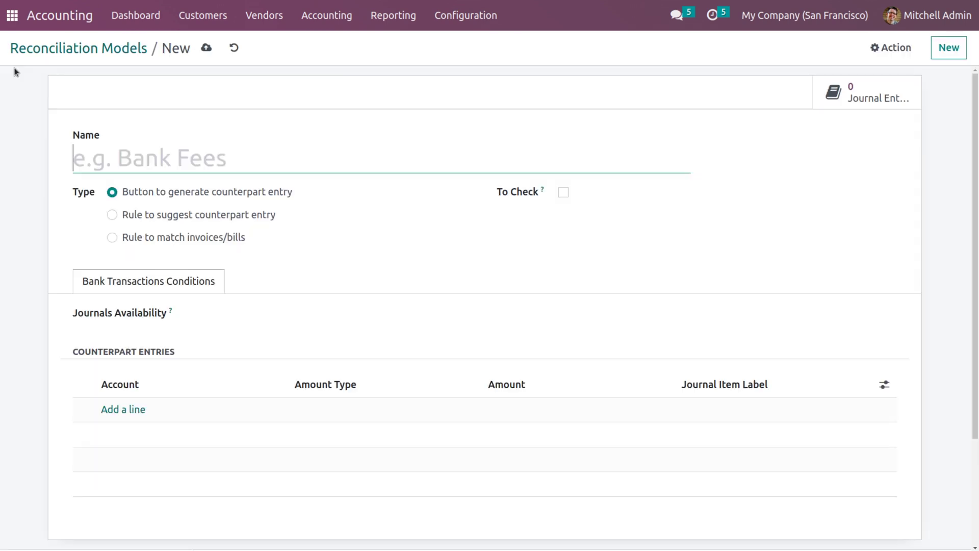
pyautogui.click(111, 237)
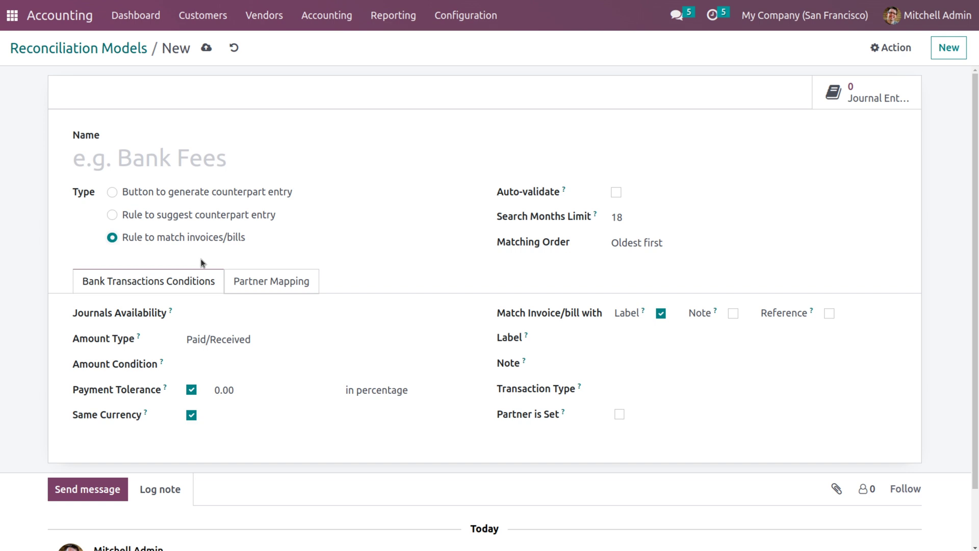
# Name the model 'invoice matching', enable Auto-validate, and change Search Months Limit from 18 to 3.
pyautogui.click(637, 216)
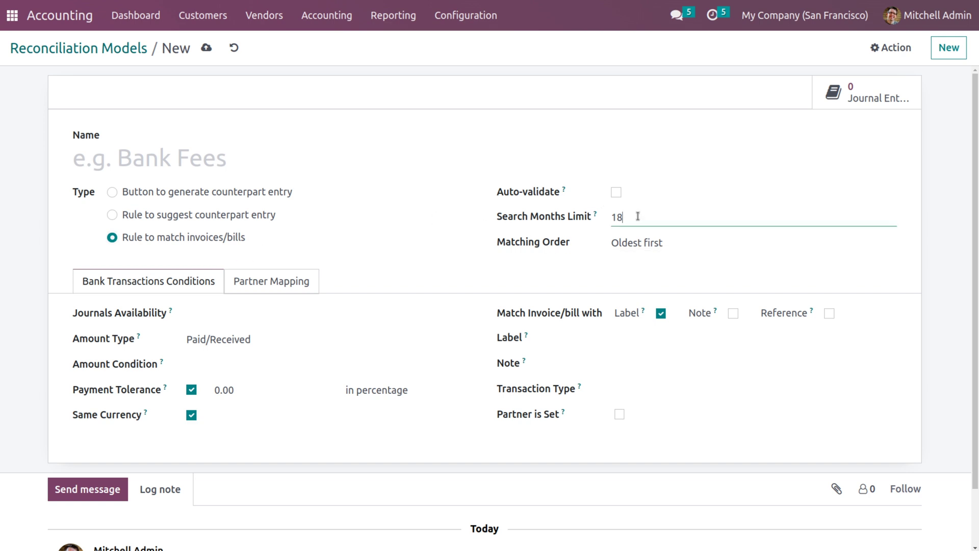
pyautogui.click(253, 150)
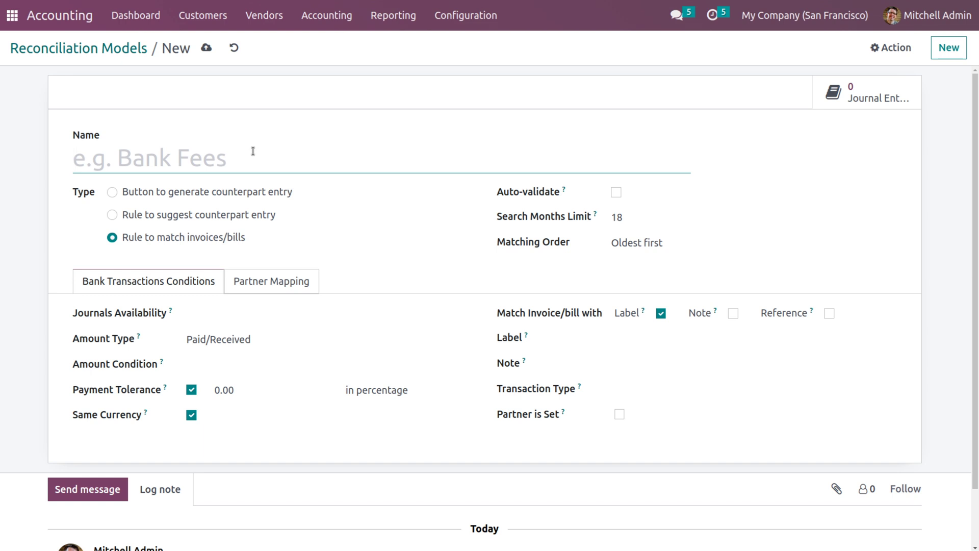
pyautogui.write('in')
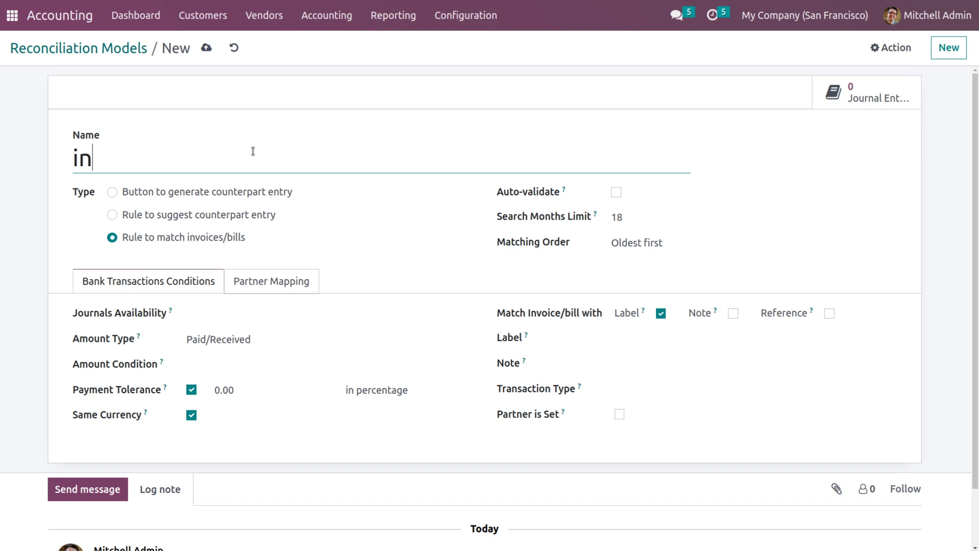
pyautogui.write('voice matc')
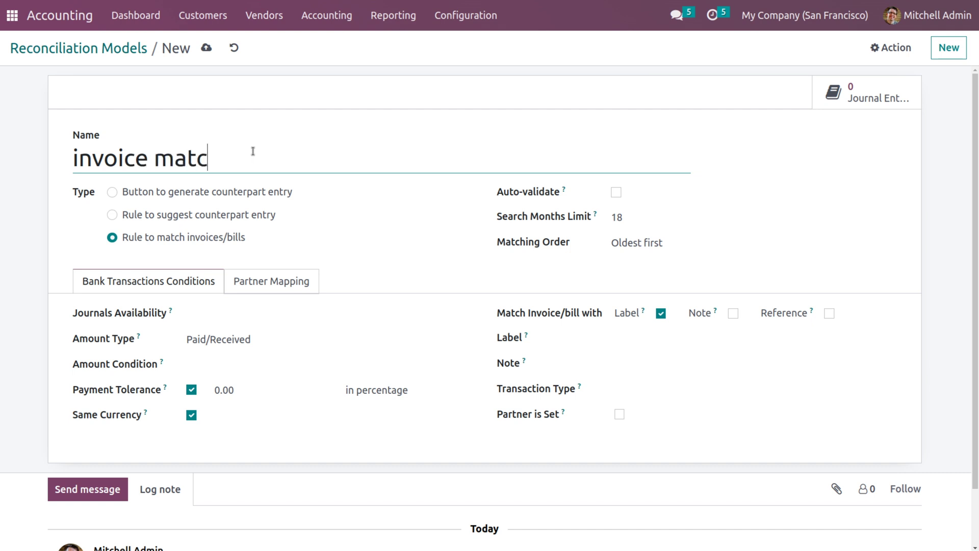
pyautogui.write('hing')
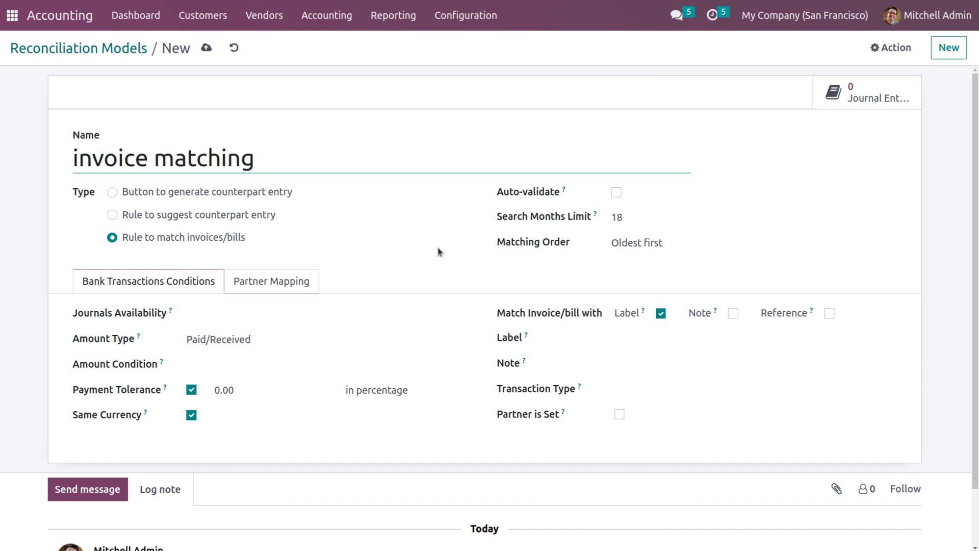
pyautogui.click(616, 196)
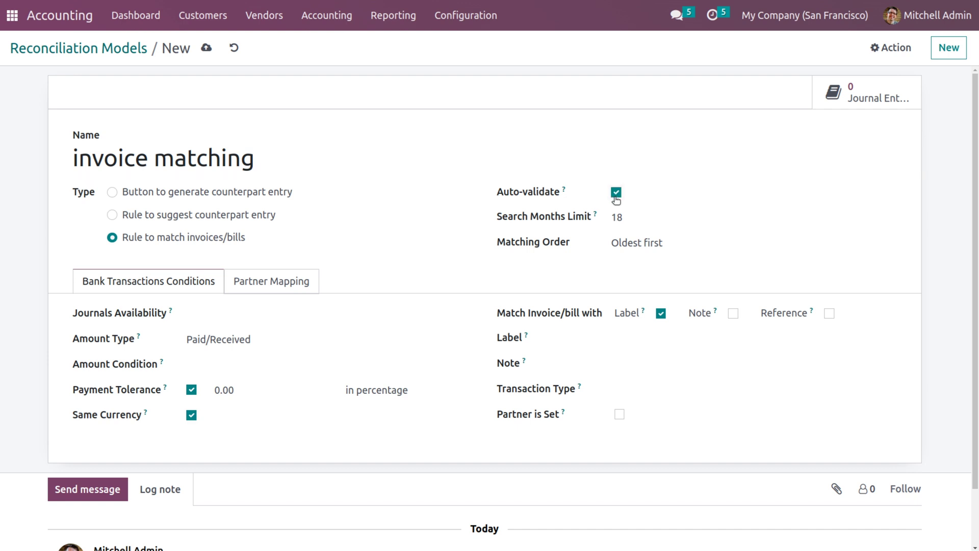
pyautogui.click(632, 221)
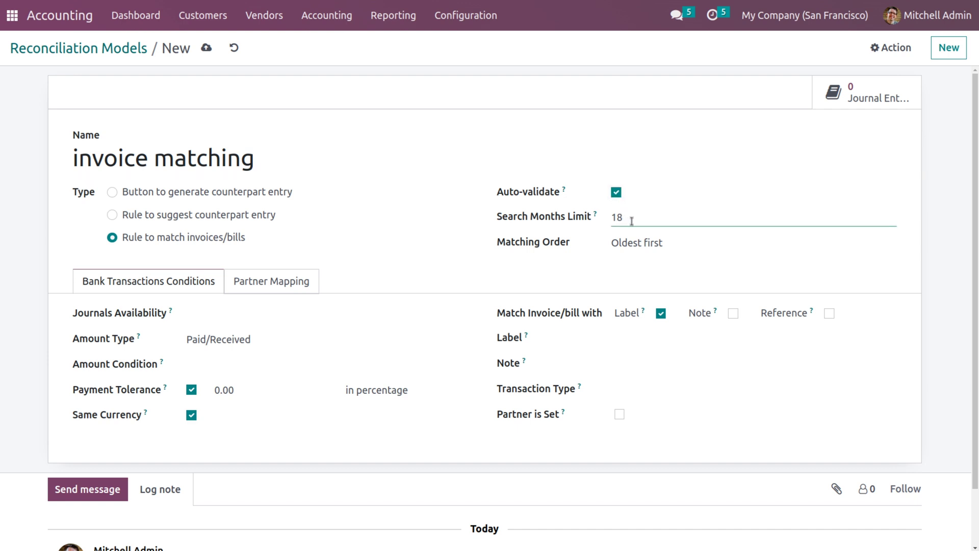
pyautogui.press('BackSpace')
pyautogui.press('BackSpace')
pyautogui.write('3')
# Set the Label condition to Contains 'invoice'.
pyautogui.click(636, 342)
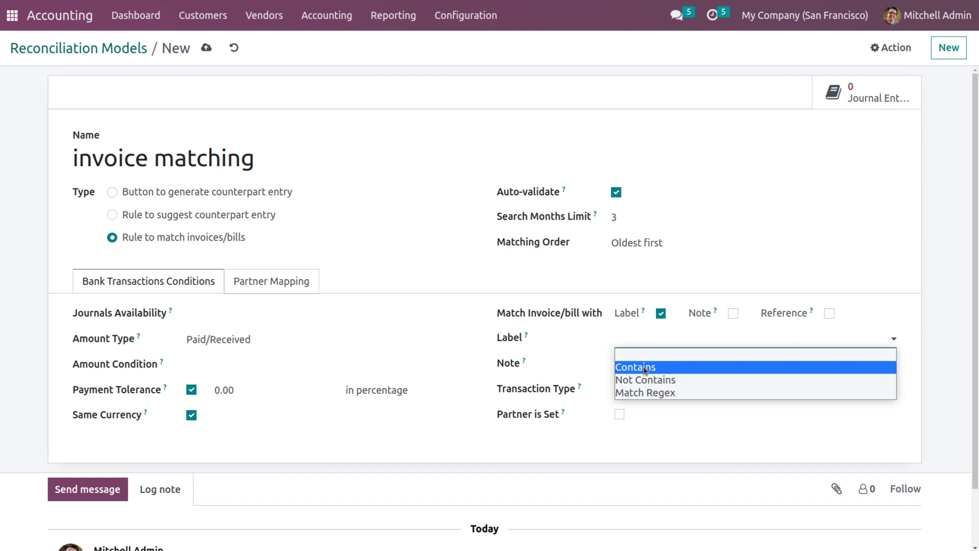
pyautogui.click(643, 368)
pyautogui.click(846, 341)
pyautogui.write('inc')
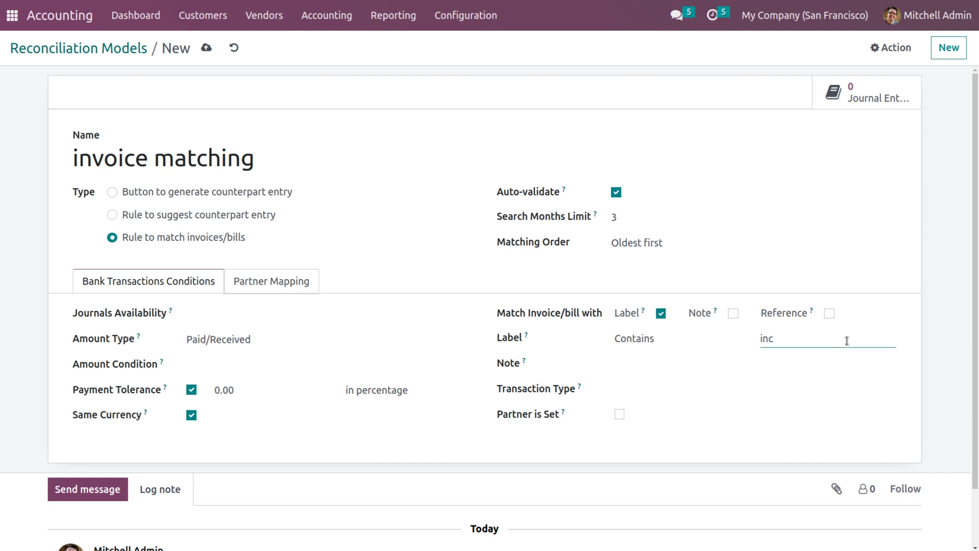
pyautogui.press('BackSpace')
pyautogui.write('voice')
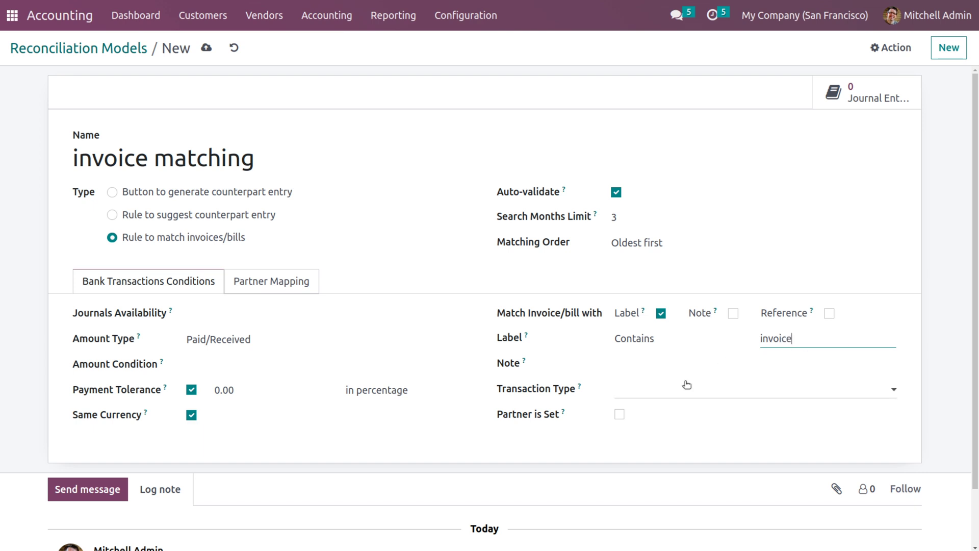
# Require a partner, create the customer as a new matching partner, and save the model.
pyautogui.click(618, 416)
pyautogui.click(619, 416)
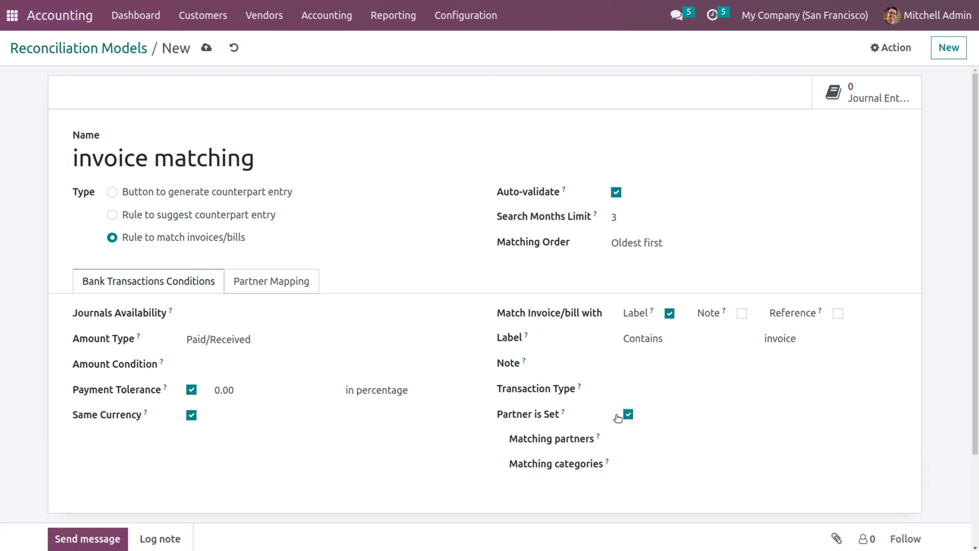
pyautogui.click(631, 440)
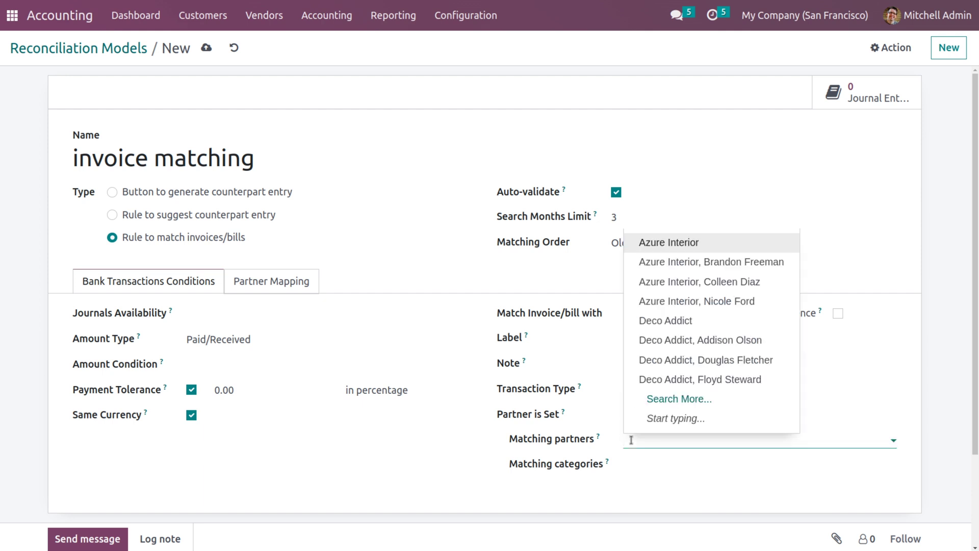
pyautogui.write('john')
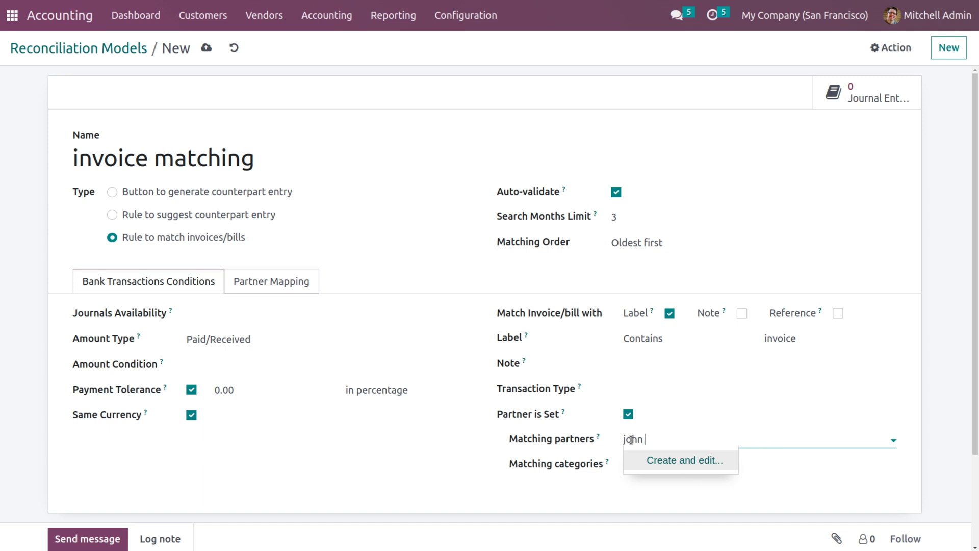
pyautogui.click(684, 460)
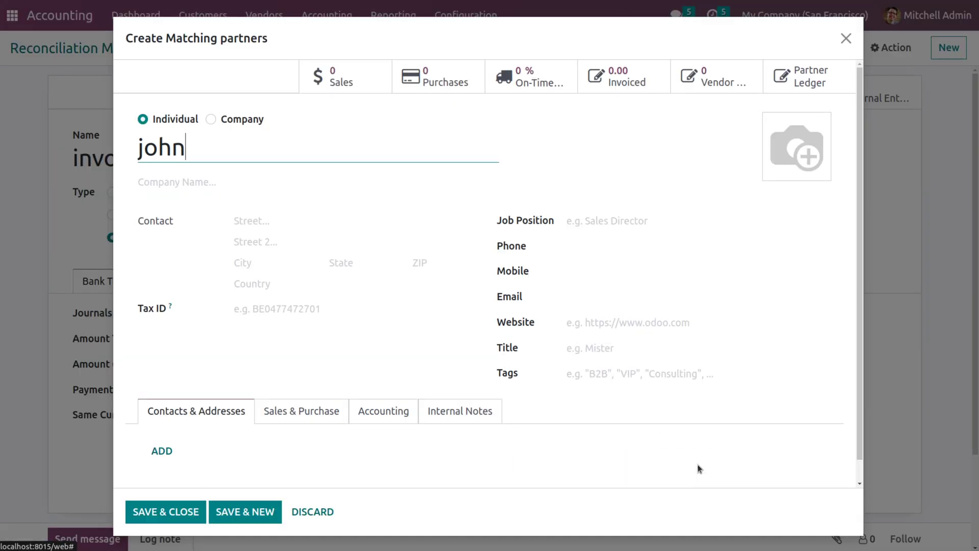
pyautogui.click(155, 519)
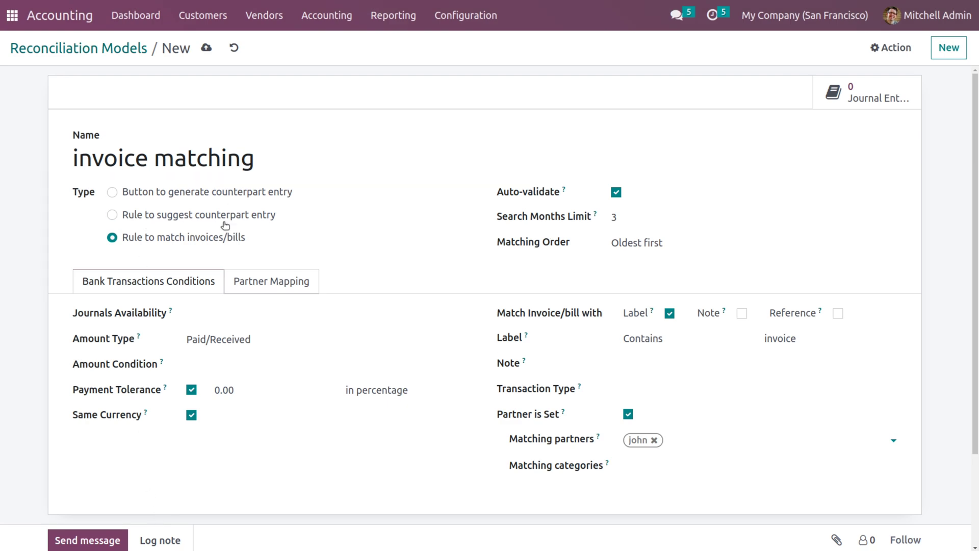
pyautogui.click(206, 50)
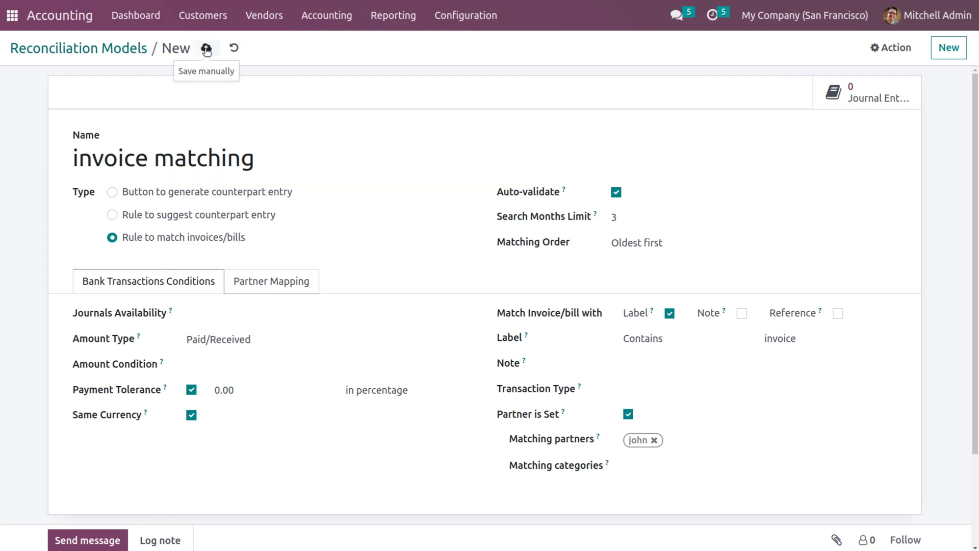
pyautogui.click(153, 17)
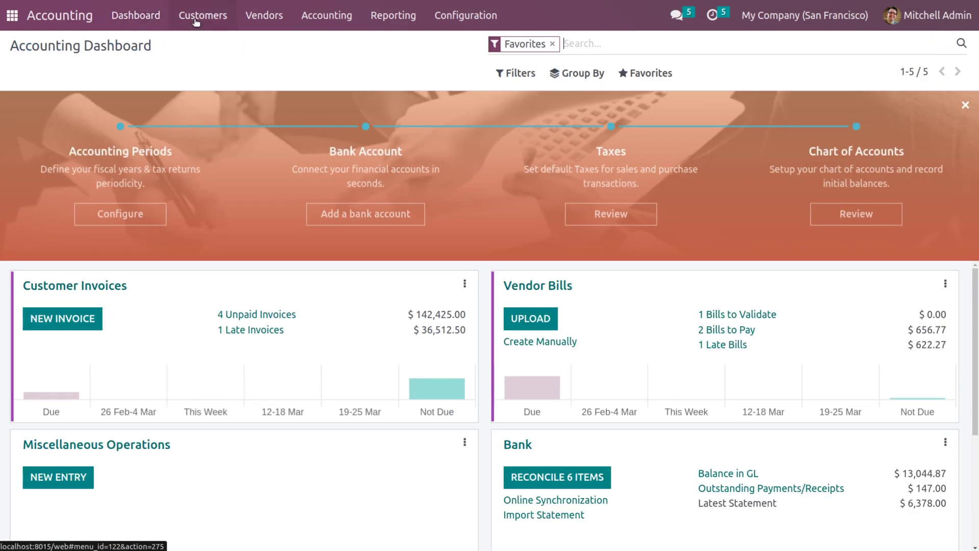
# Start a new customer invoice with the customer's partner as Customer.
pyautogui.click(196, 16)
pyautogui.click(198, 41)
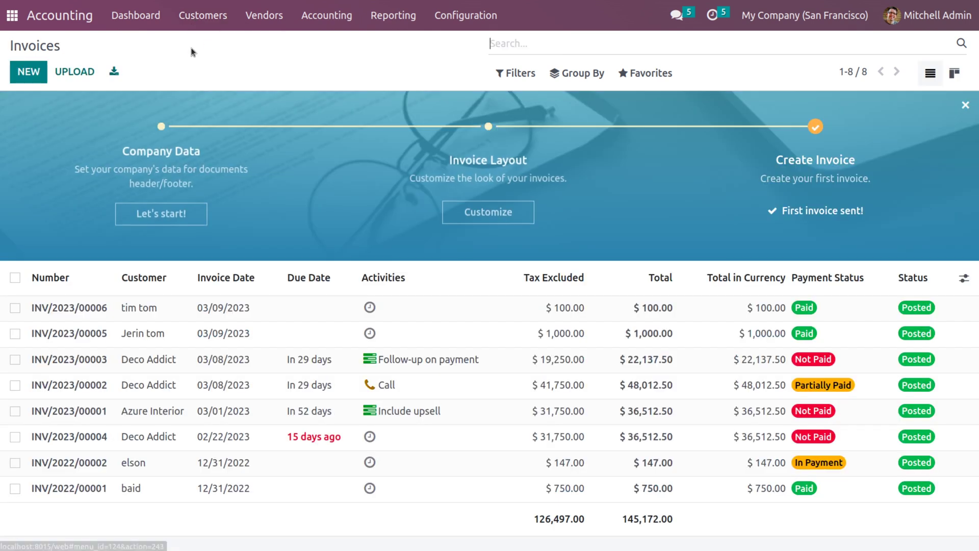
pyautogui.click(28, 72)
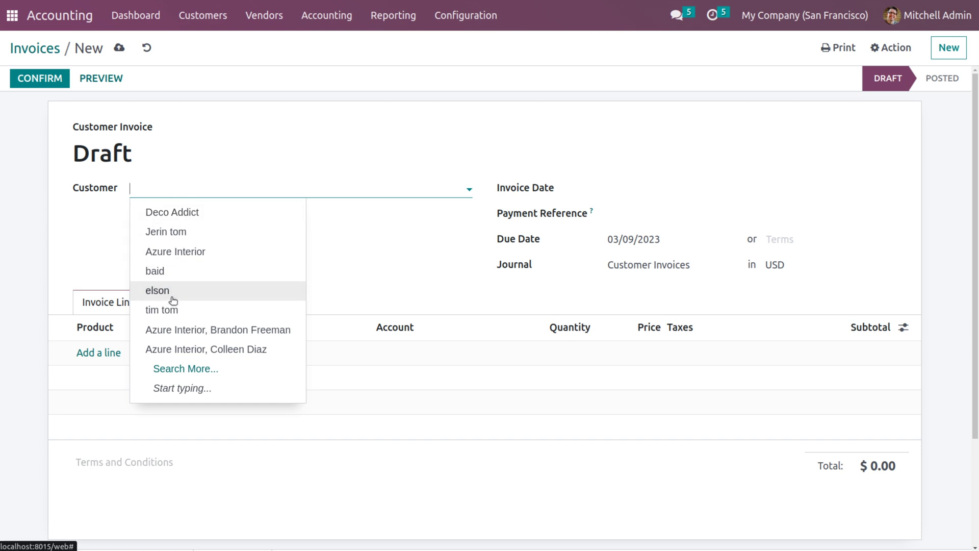
pyautogui.write('john')
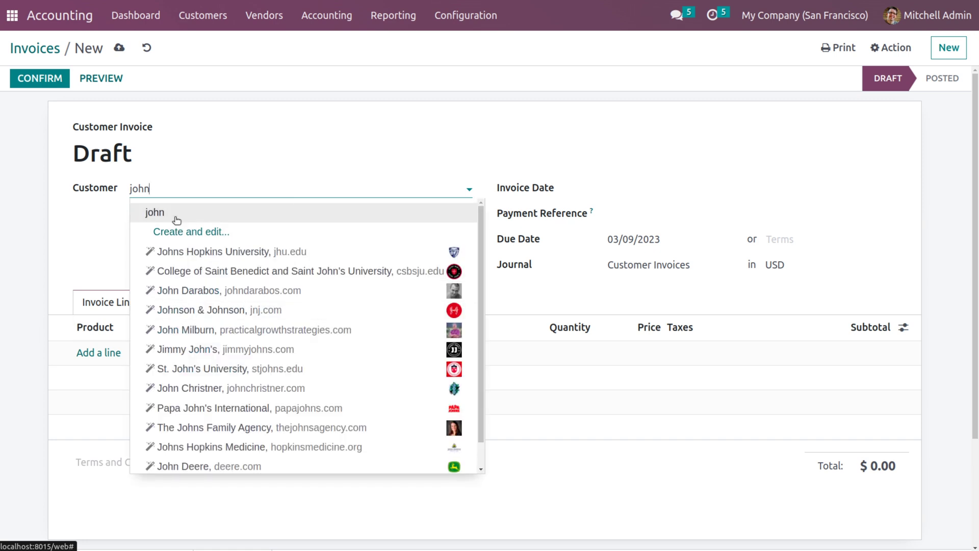
pyautogui.click(176, 218)
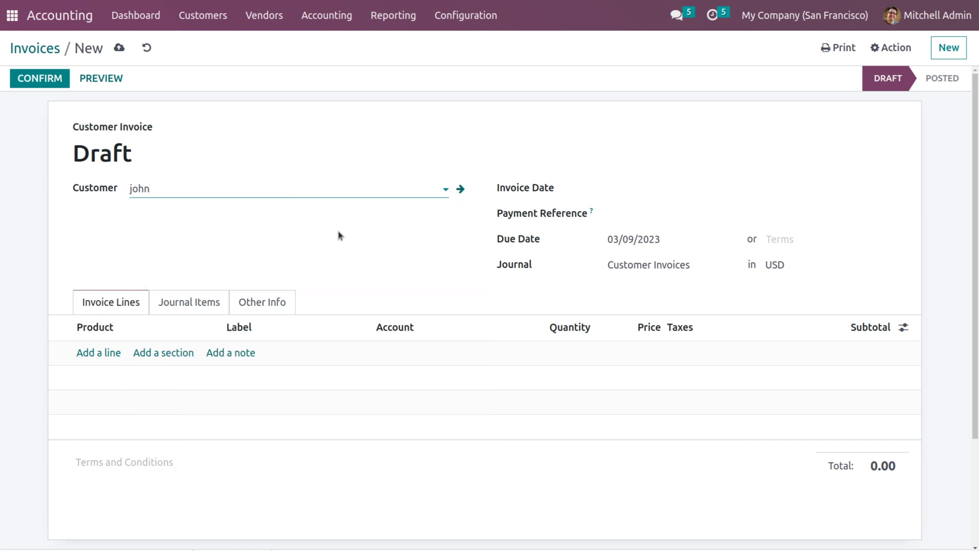
# Date the invoice 12/31/2022 and add one [E-COM09] Large Desk line without the 15% tax.
pyautogui.click(639, 191)
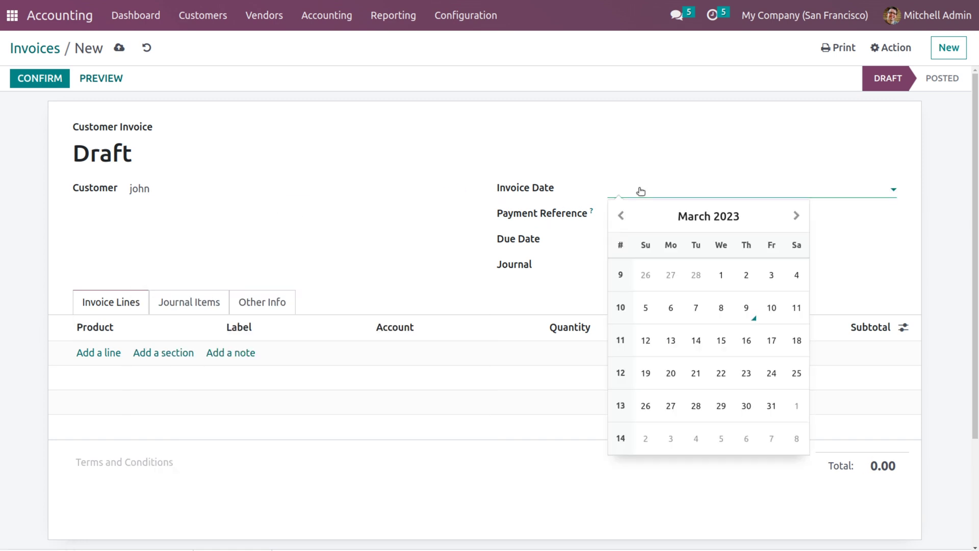
pyautogui.click(622, 215)
pyautogui.click(622, 214)
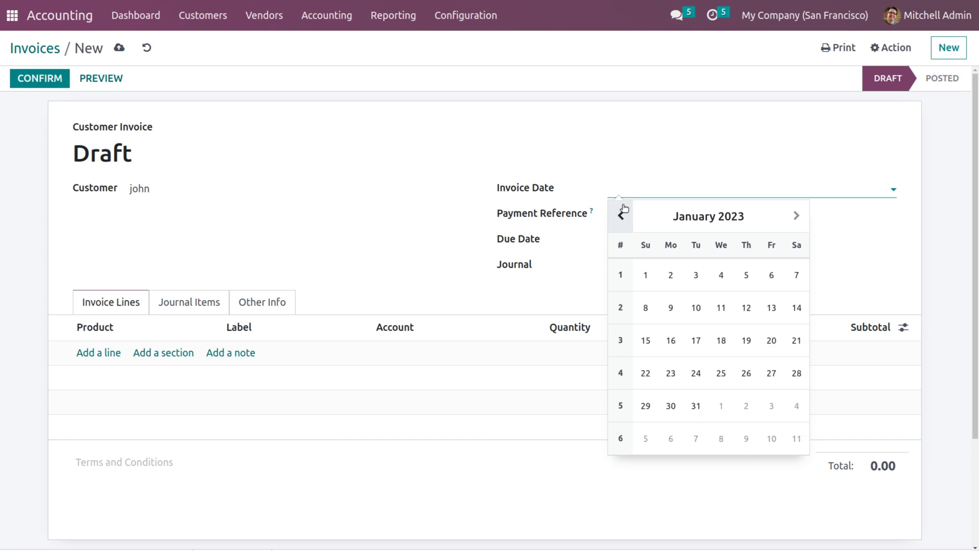
pyautogui.click(623, 215)
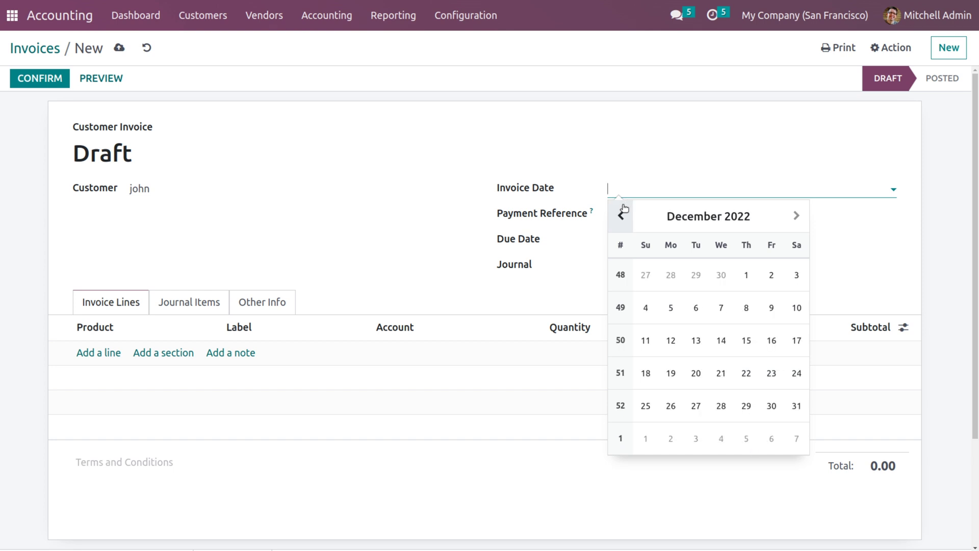
pyautogui.click(794, 408)
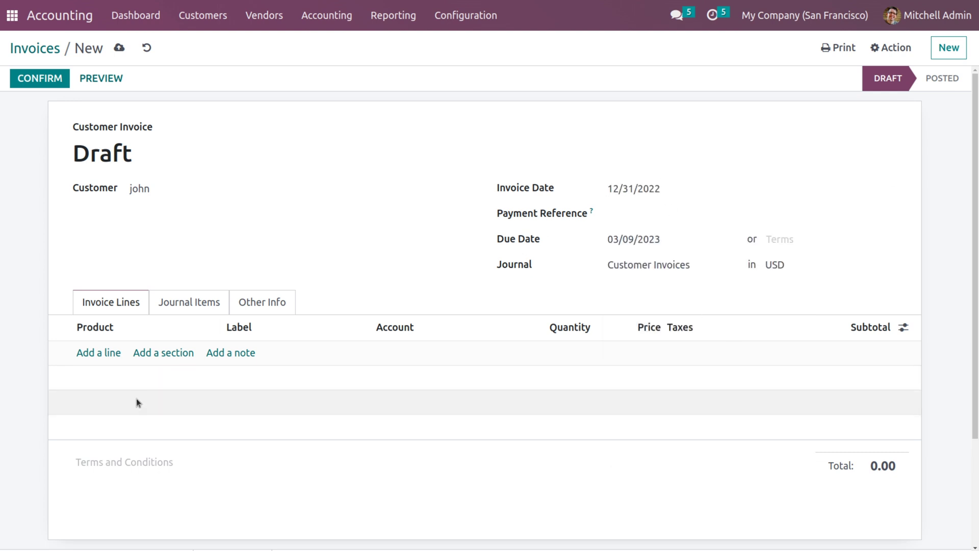
pyautogui.click(107, 352)
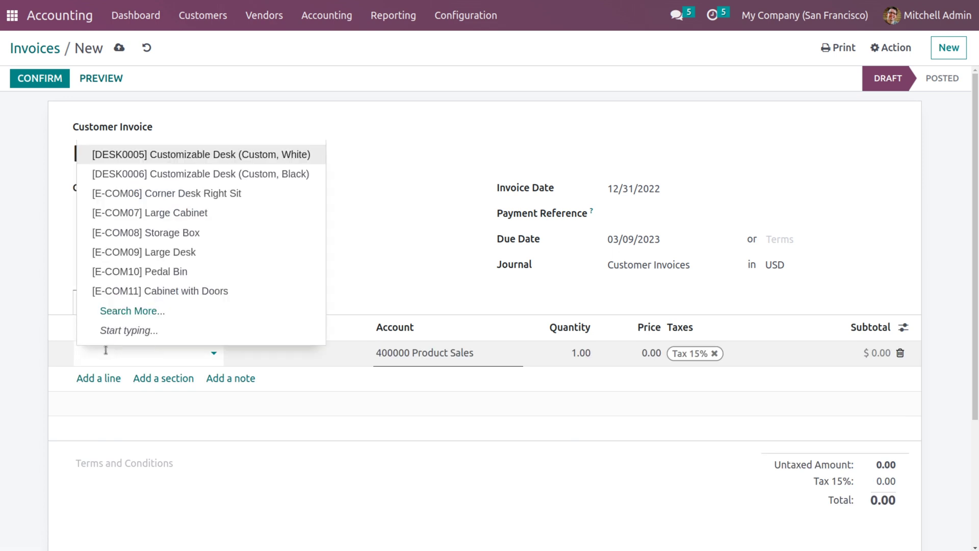
pyautogui.click(189, 252)
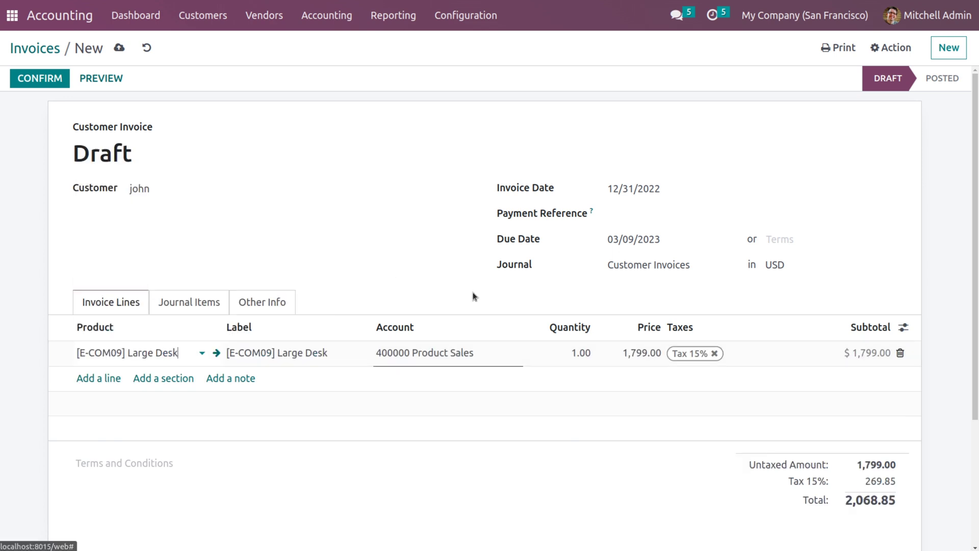
pyautogui.click(715, 353)
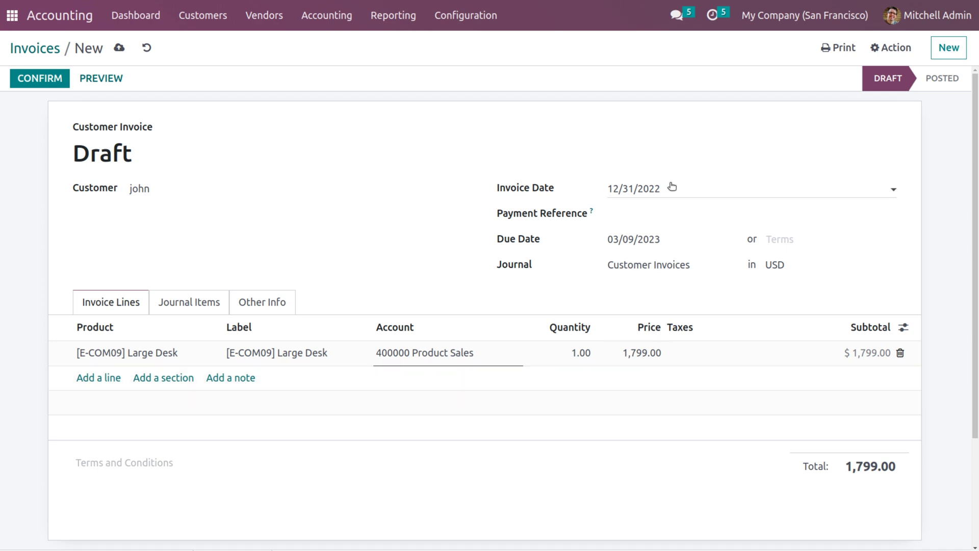
# Save and confirm invoice INV/2022/00003, then register its full payment, leaving $0.00 due.
pyautogui.moveTo(662, 189); pyautogui.dragTo(602, 188)
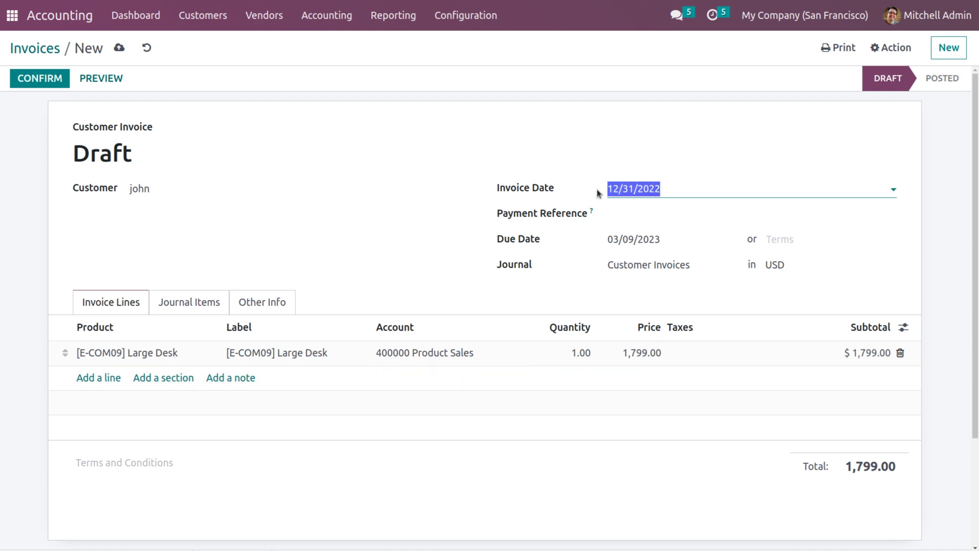
pyautogui.click(119, 47)
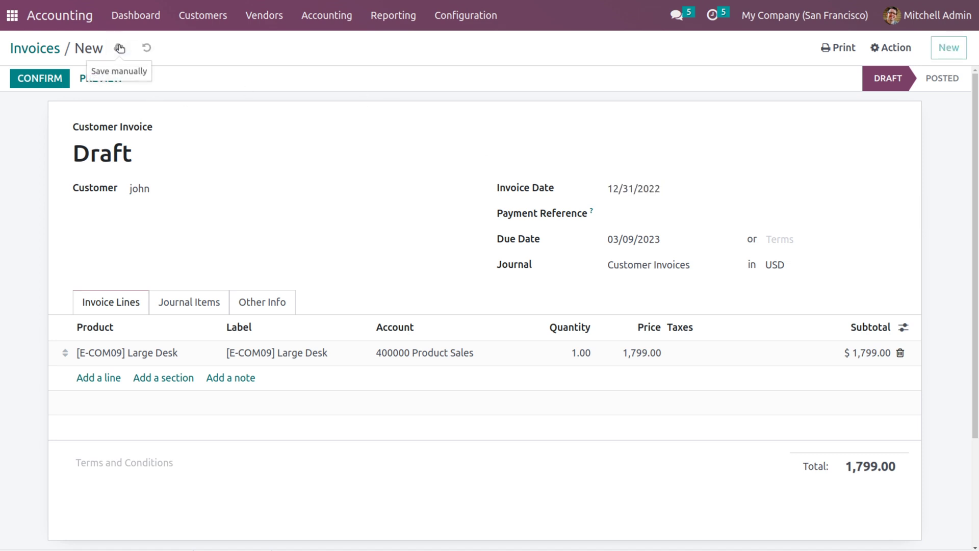
pyautogui.click(41, 80)
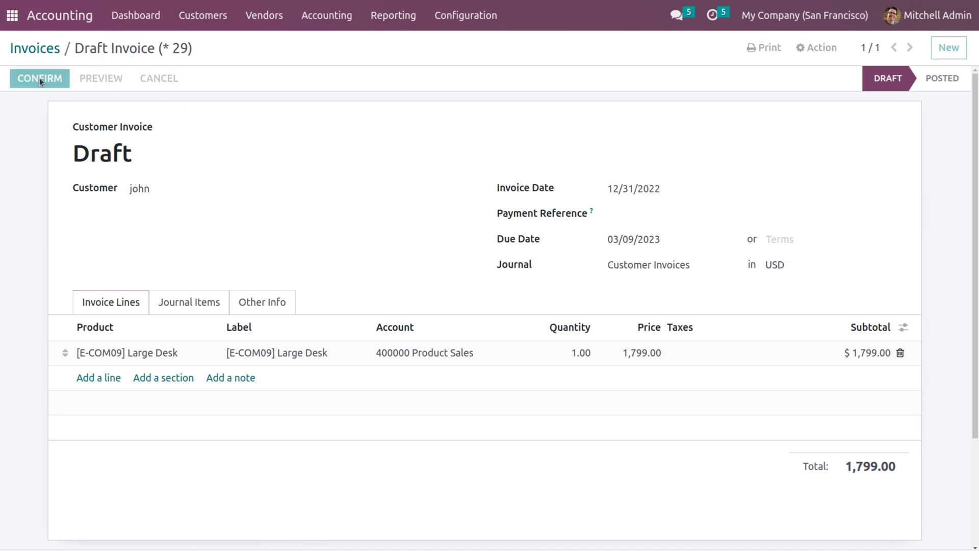
pyautogui.click(115, 79)
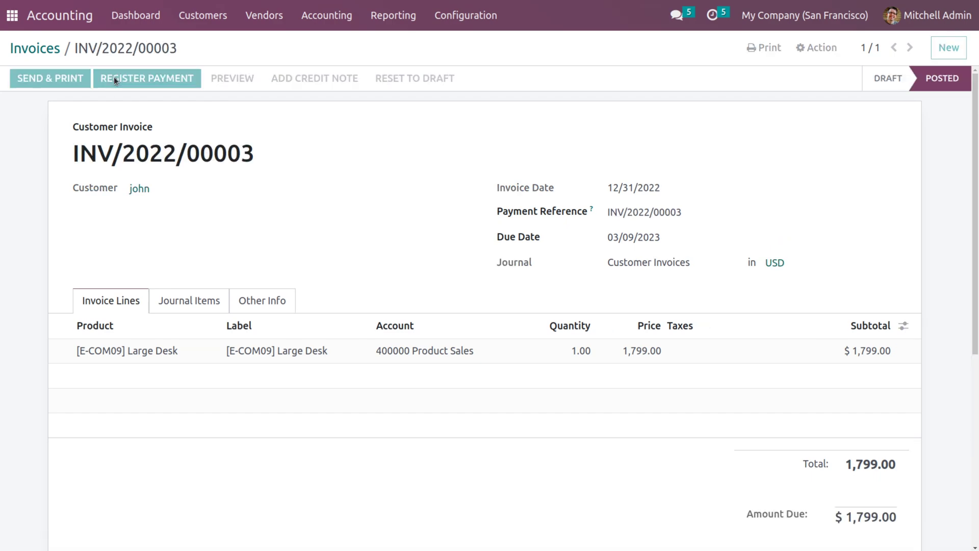
pyautogui.click(167, 199)
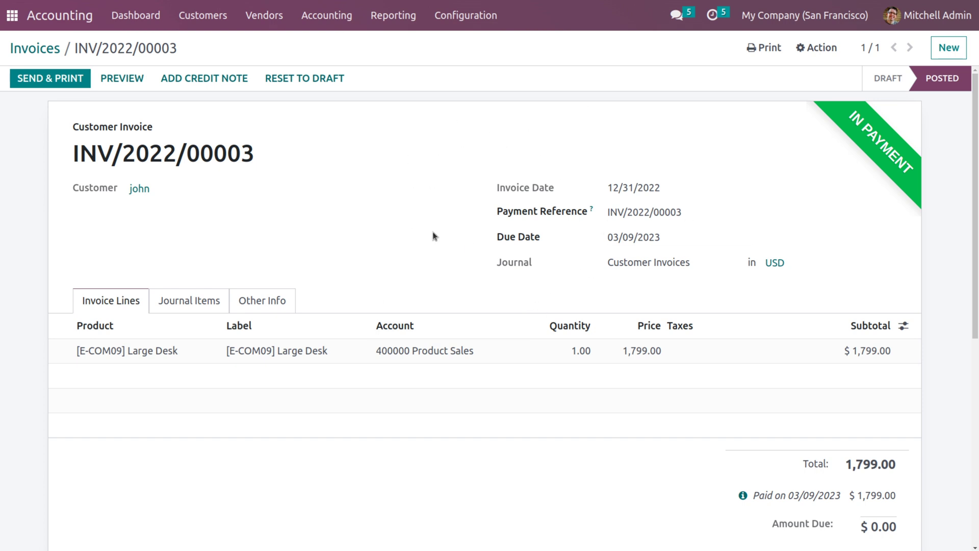
pyautogui.click(135, 16)
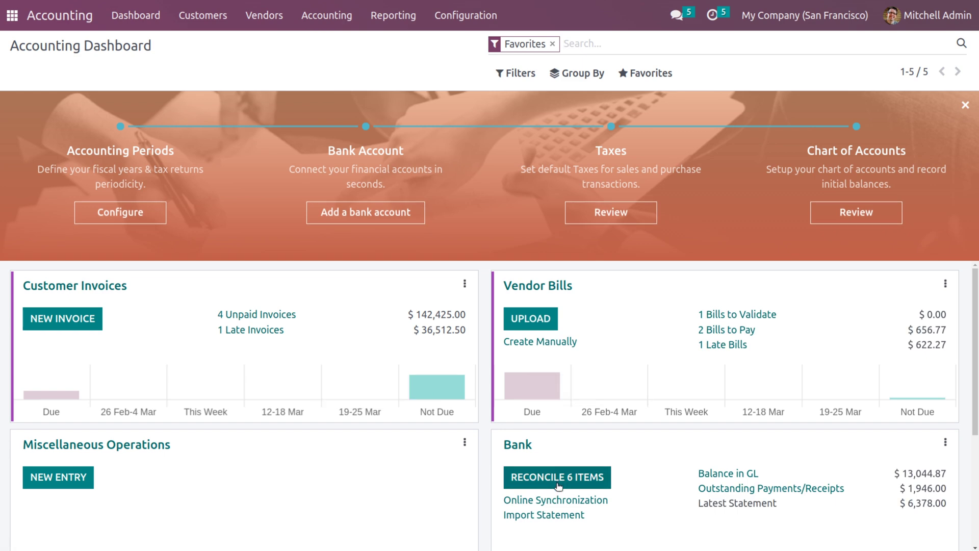
# Add a bank transaction dated 12/31/2022, labelled 'invoice', for the customer, amount 1,799.00.
pyautogui.click(559, 484)
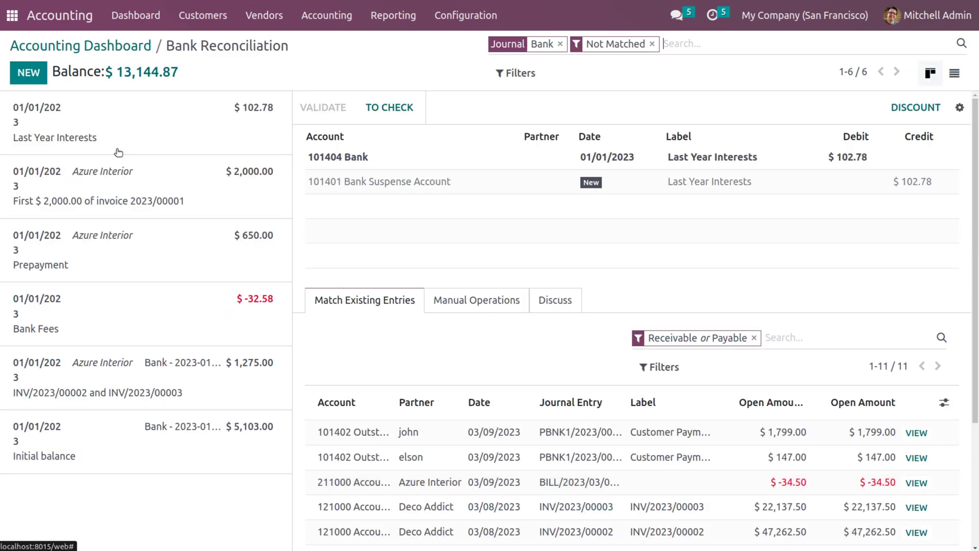
pyautogui.click(27, 75)
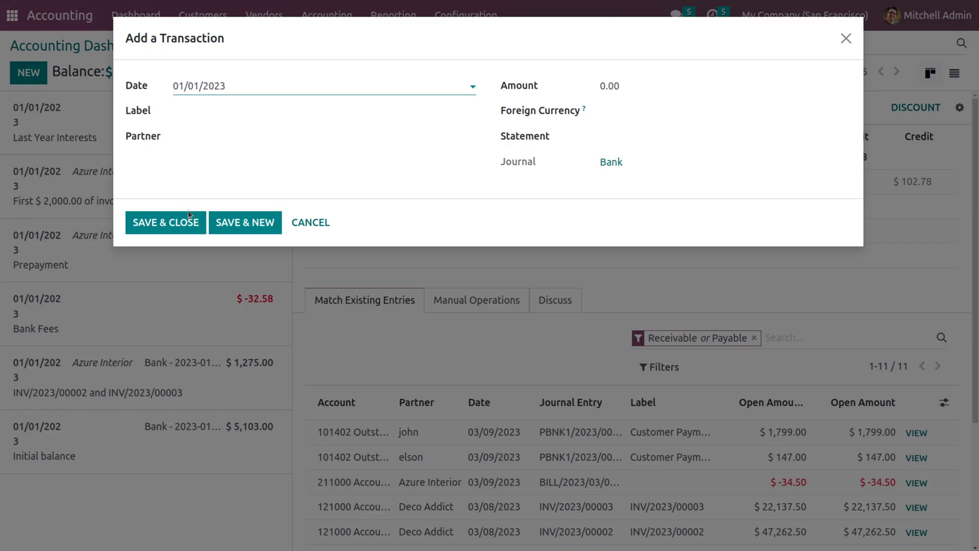
pyautogui.click(236, 90)
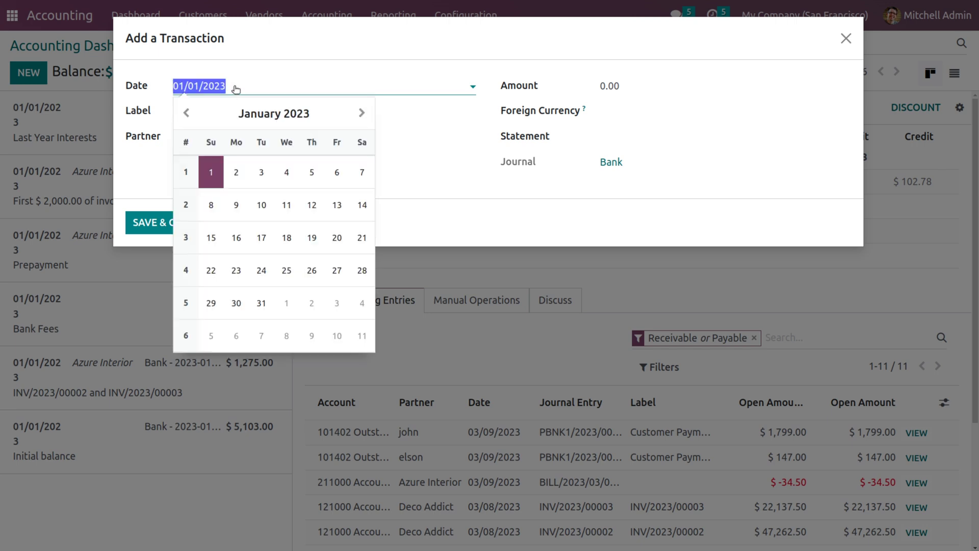
pyautogui.press('BackSpace')
pyautogui.write('12/31/2022')
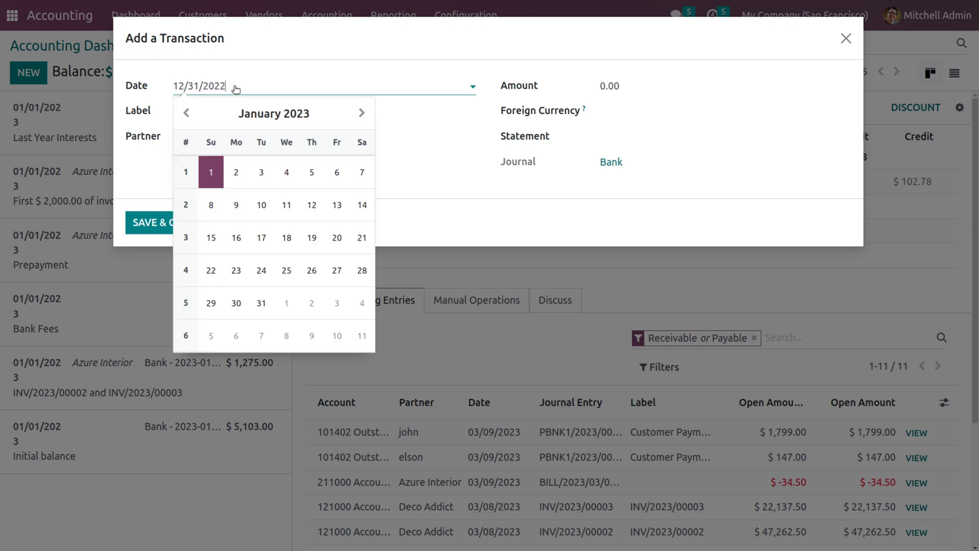
pyautogui.click(397, 154)
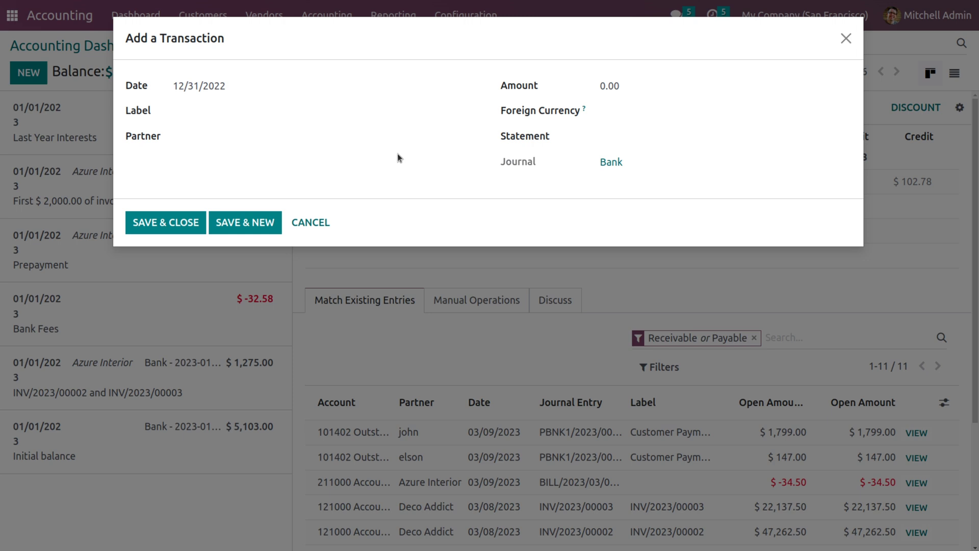
pyautogui.click(274, 110)
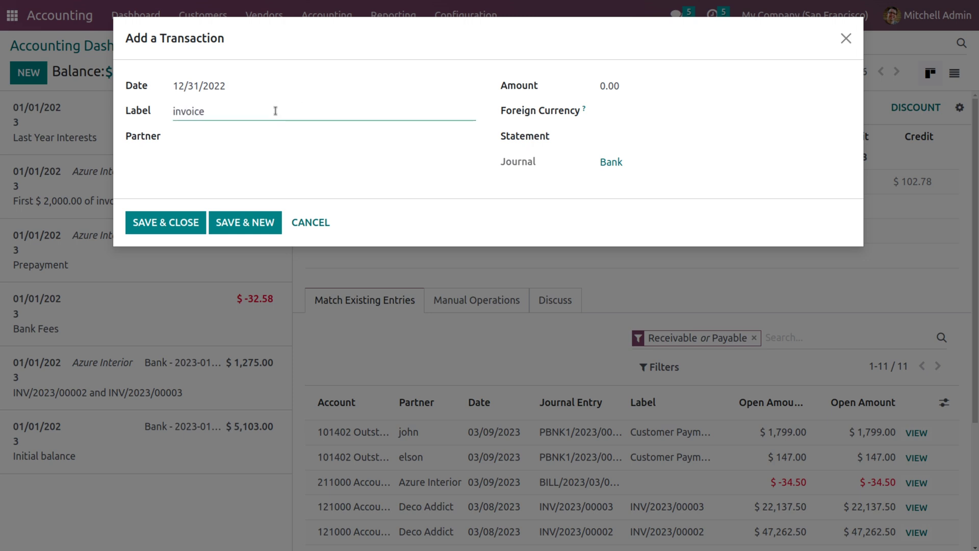
pyautogui.click(268, 140)
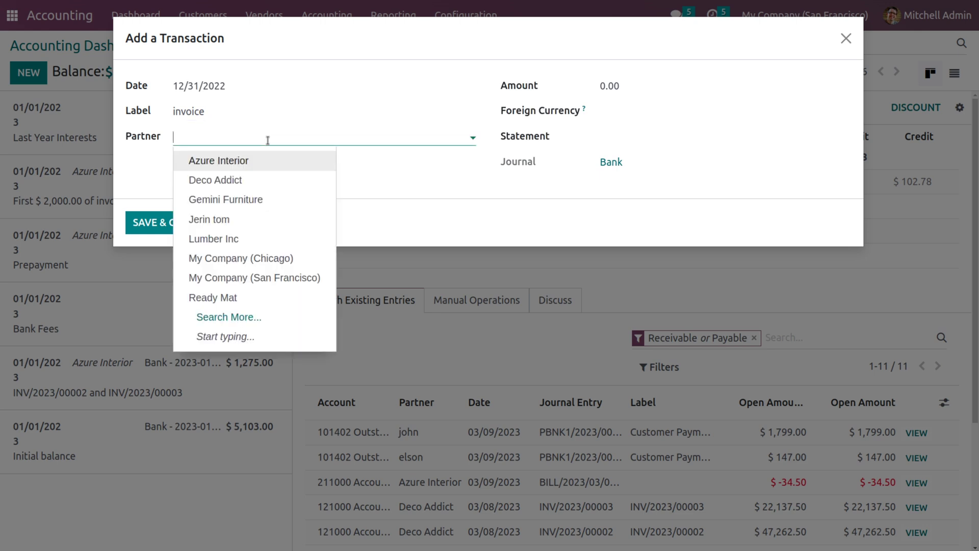
pyautogui.write('john')
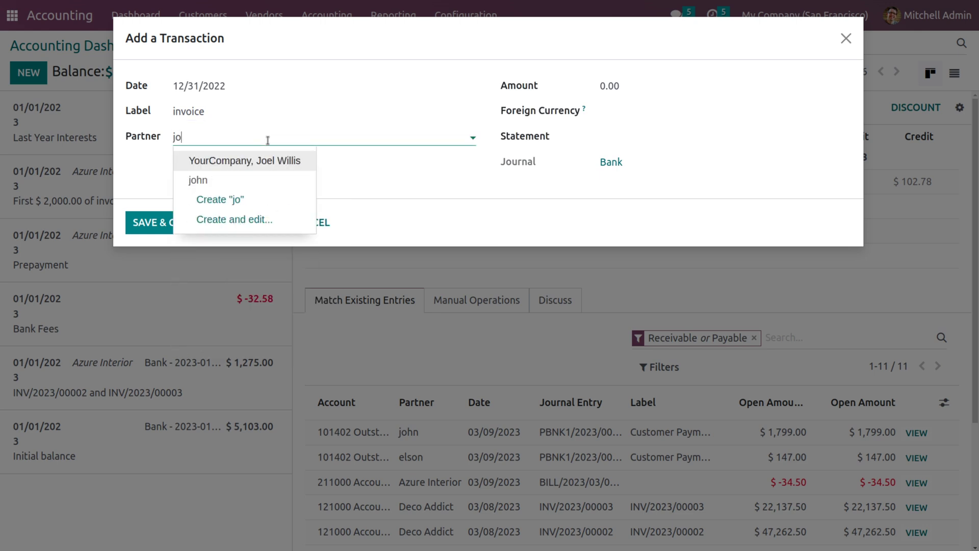
pyautogui.click(227, 160)
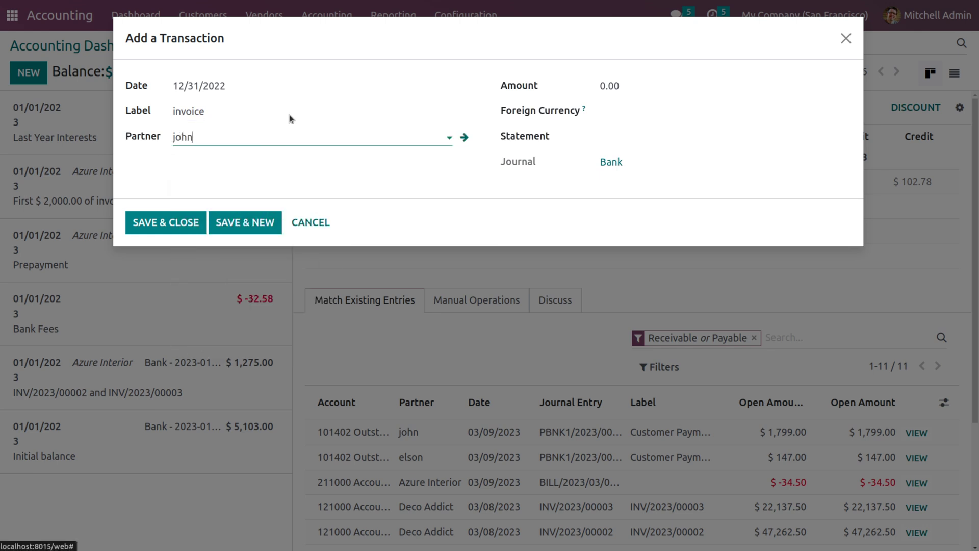
pyautogui.click(635, 88)
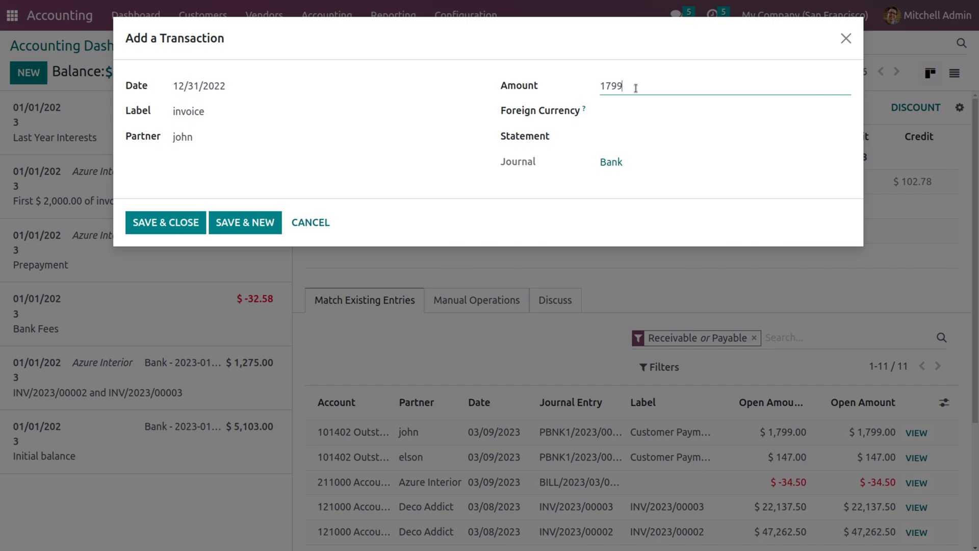
pyautogui.click(185, 227)
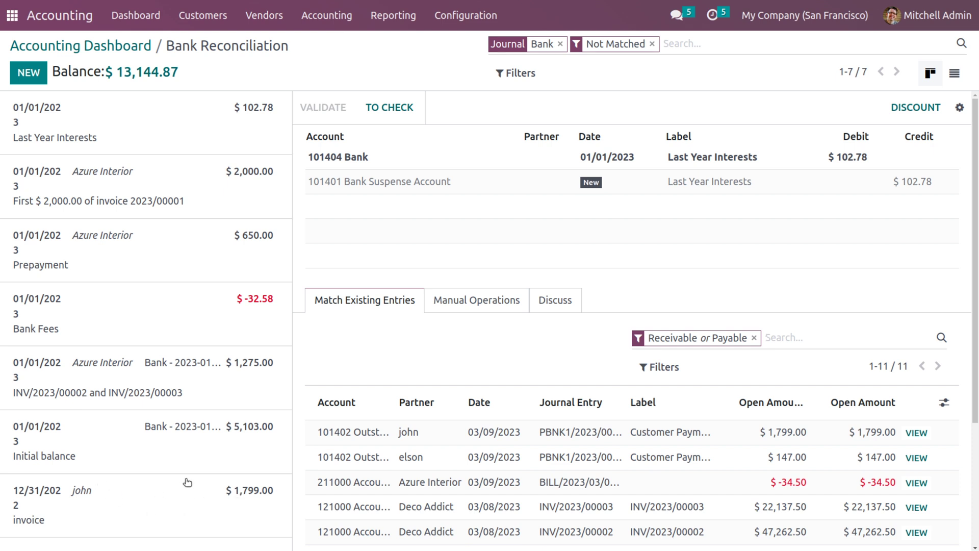
# Load the 1,799.00 bank line, remove the customer payment from the match, and validate.
pyautogui.moveTo(120, 480)
pyautogui.click(118, 494)
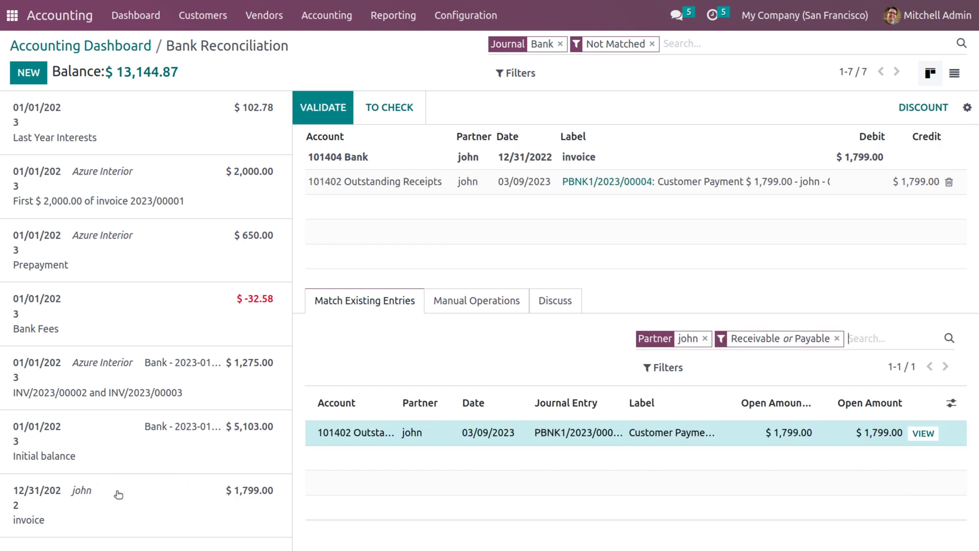
pyautogui.click(450, 432)
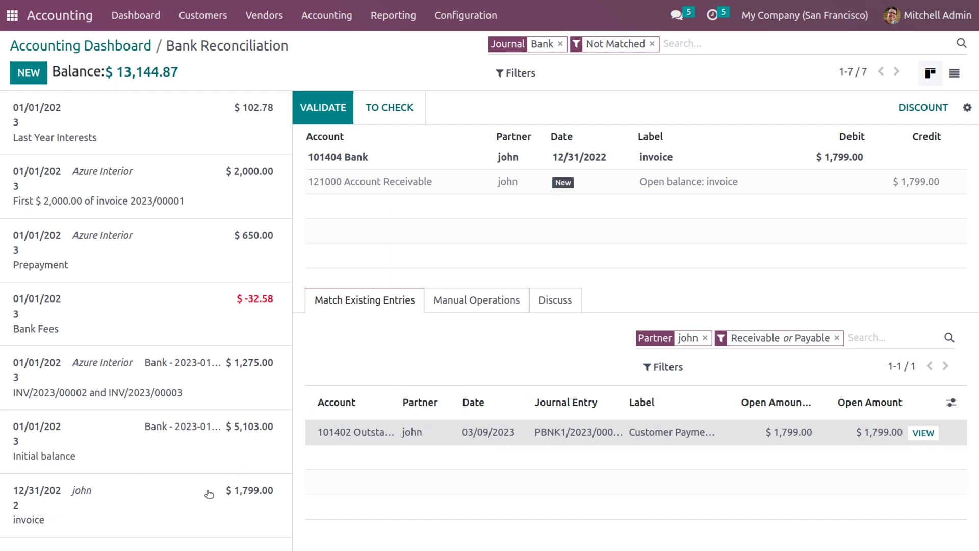
pyautogui.click(334, 105)
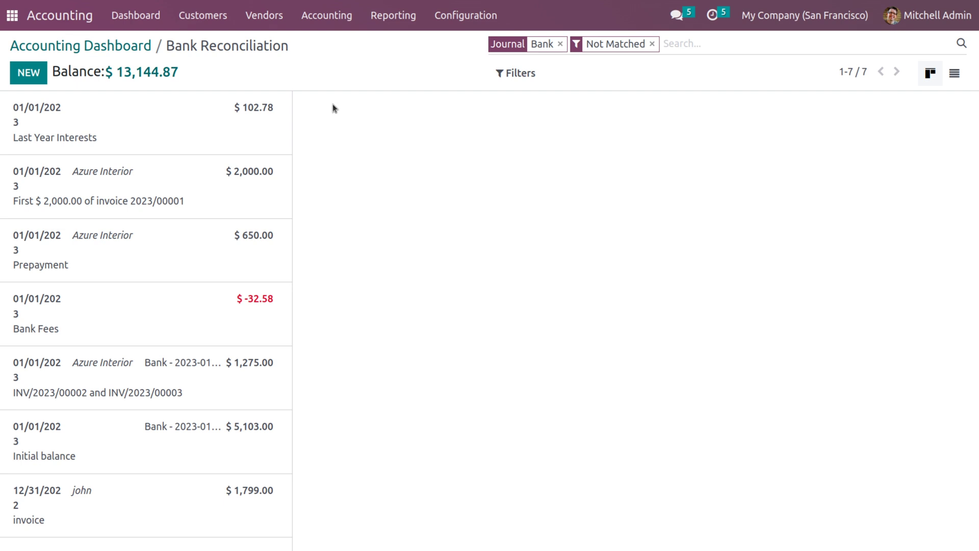
pyautogui.click(210, 18)
# Review the customer invoices list, then reopen Bank Reconciliation with its six unmatched items.
pyautogui.click(212, 45)
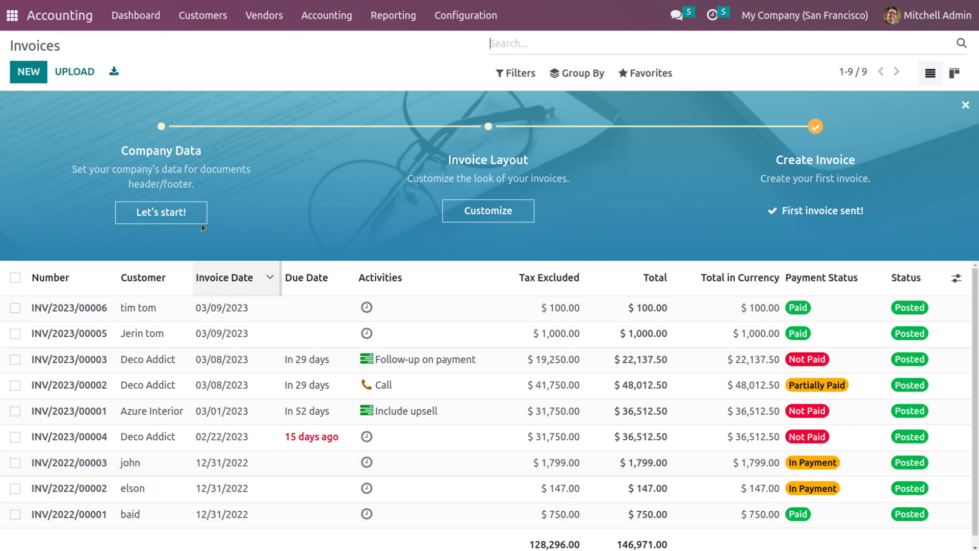
pyautogui.click(141, 23)
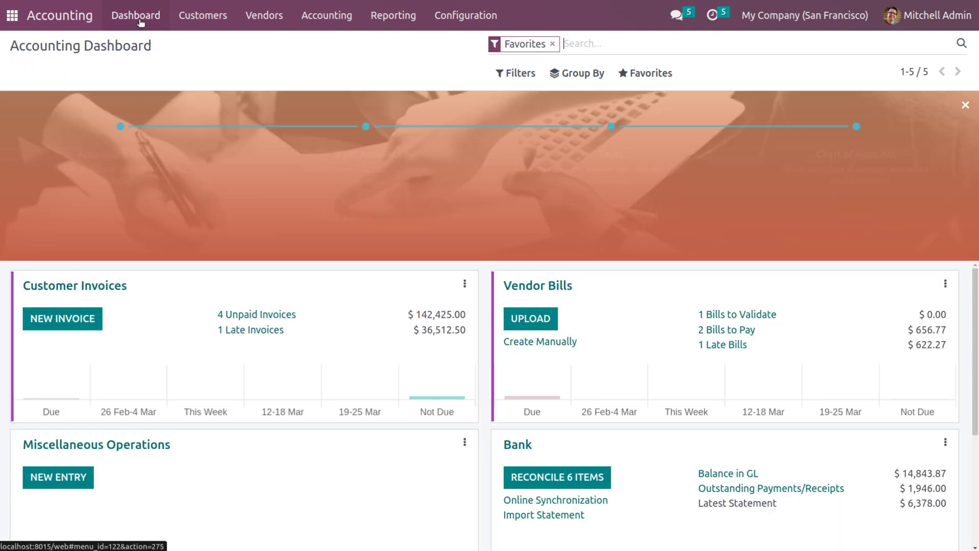
pyautogui.click(543, 476)
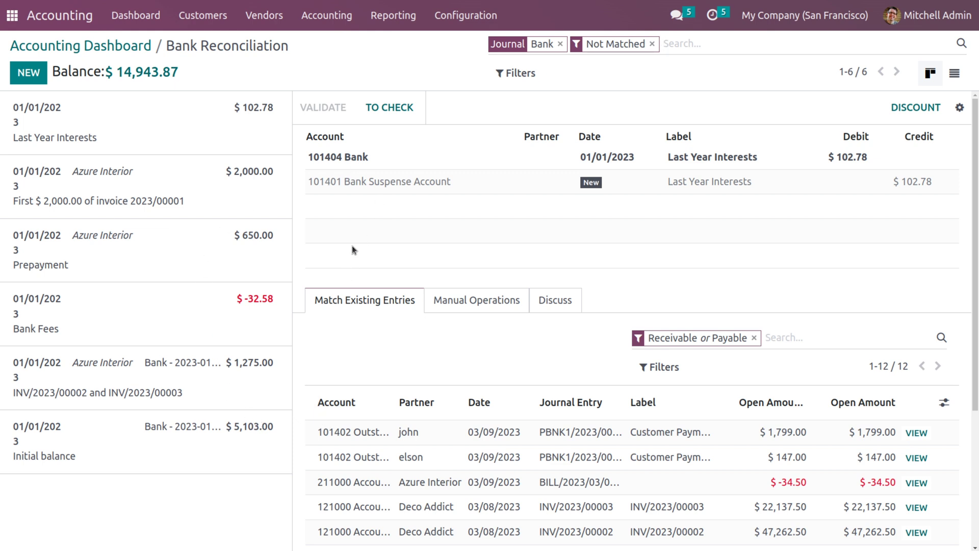
# Remove the Not Matched and Bank journal filters and open the $1,799.00 invoice transaction.
pyautogui.click(652, 44)
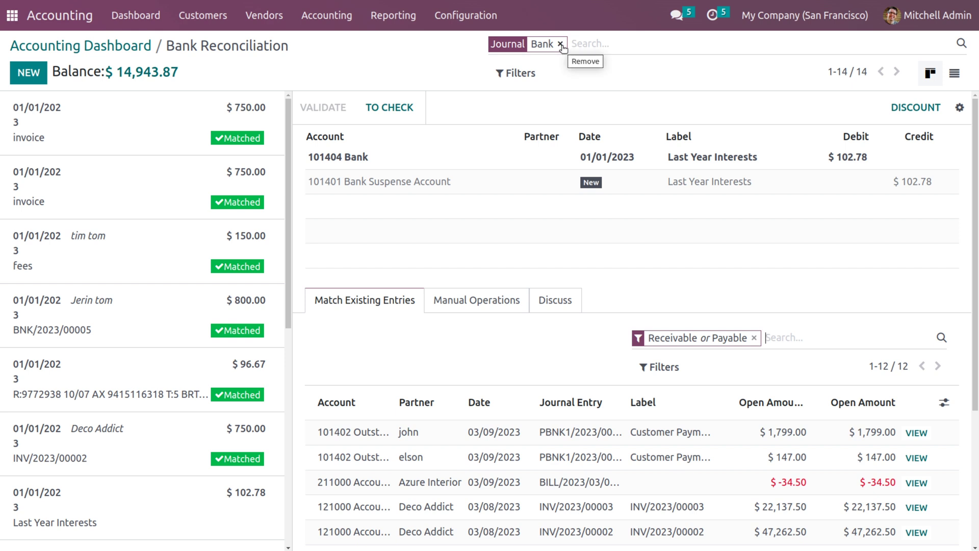
pyautogui.click(561, 44)
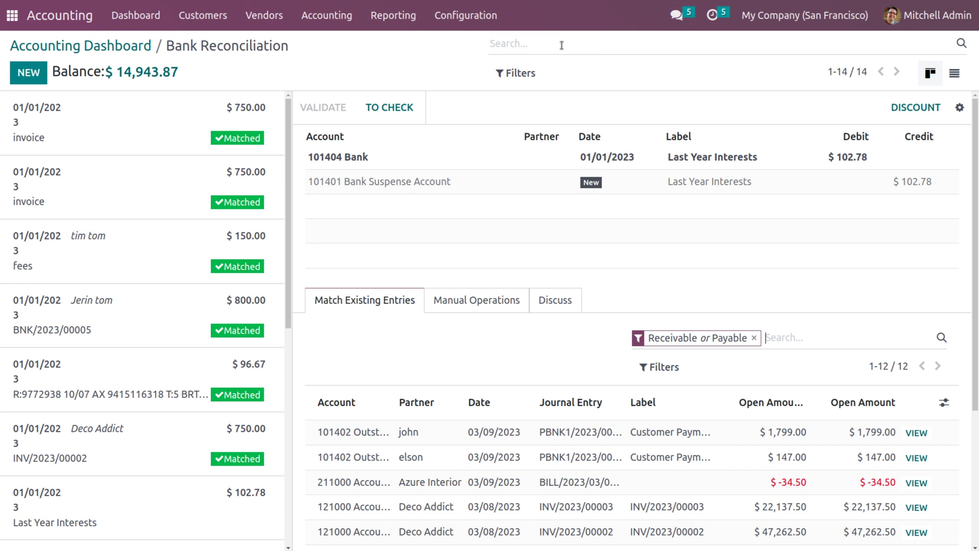
pyautogui.scroll(-4, 218, 303)
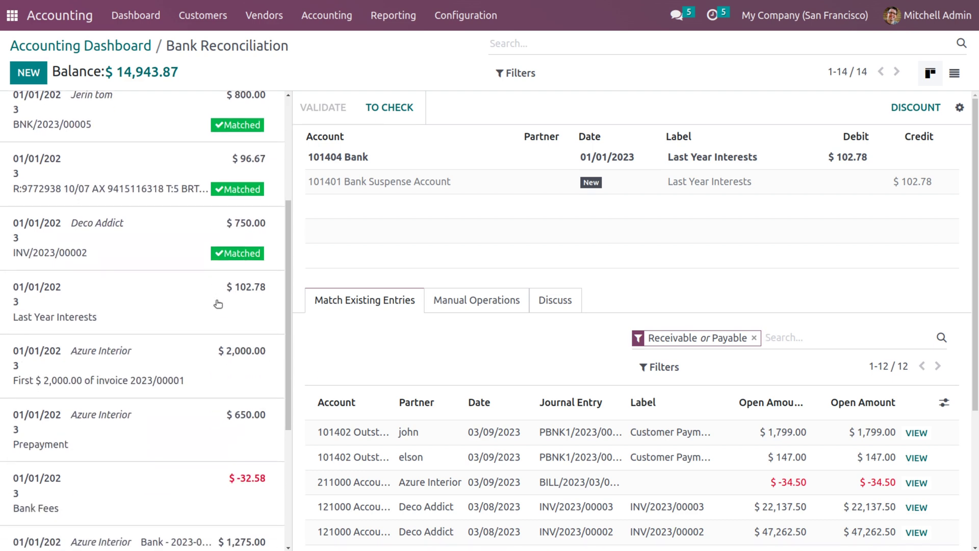
pyautogui.scroll(-5, 217, 304)
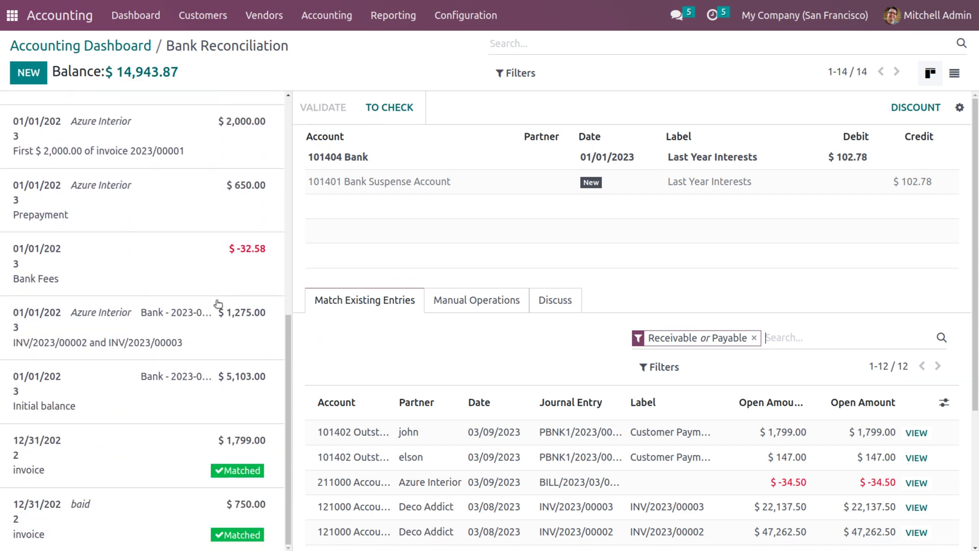
pyautogui.click(110, 441)
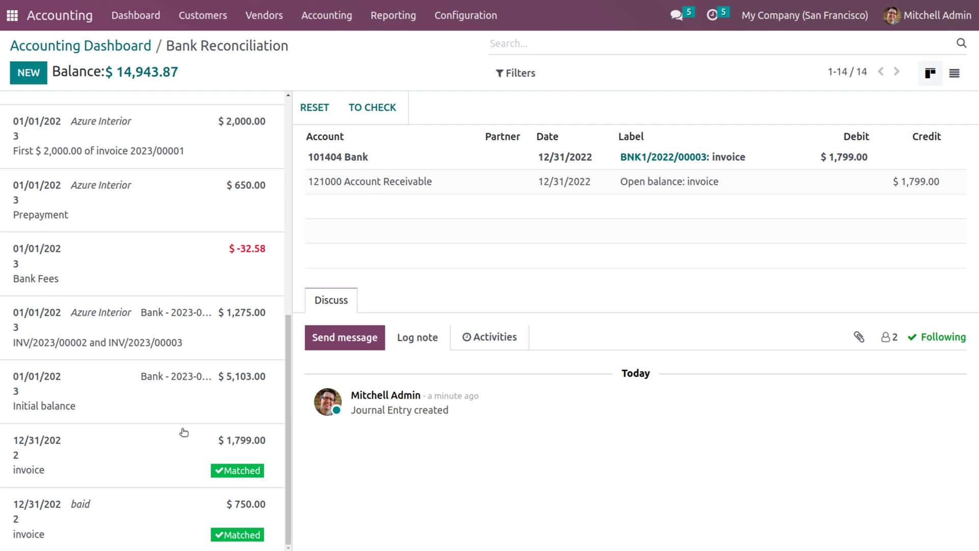
# Flag the $1,799.00 transaction To Check, then set it as checked.
pyautogui.click(373, 109)
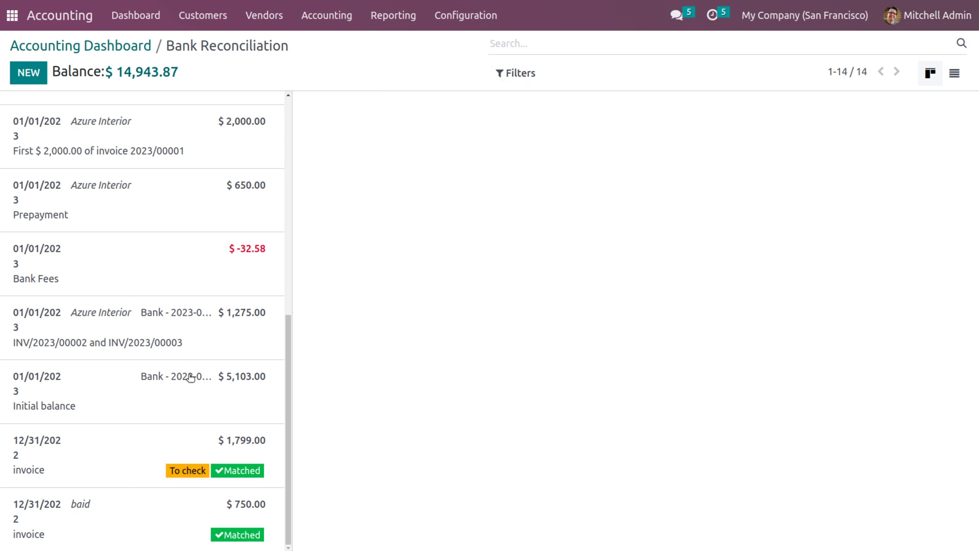
pyautogui.click(226, 453)
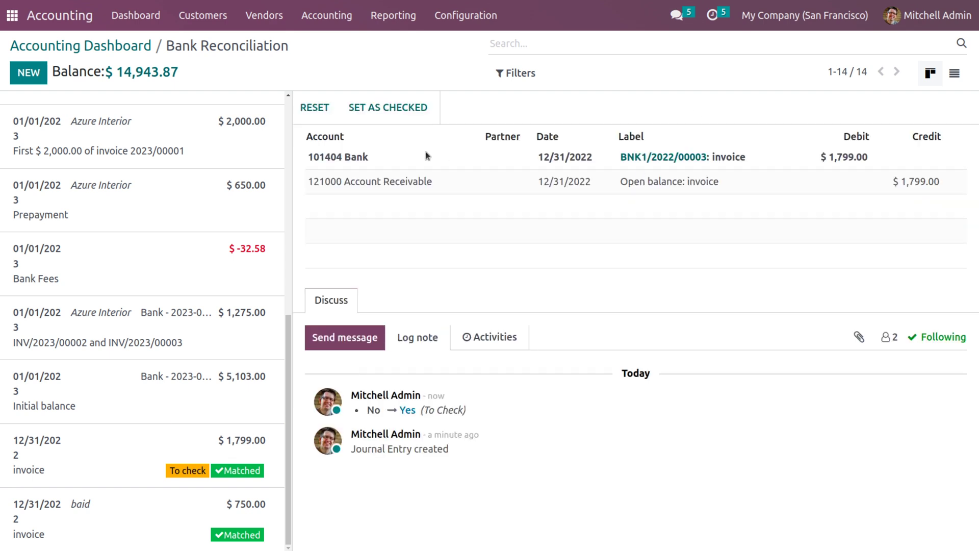
pyautogui.click(378, 119)
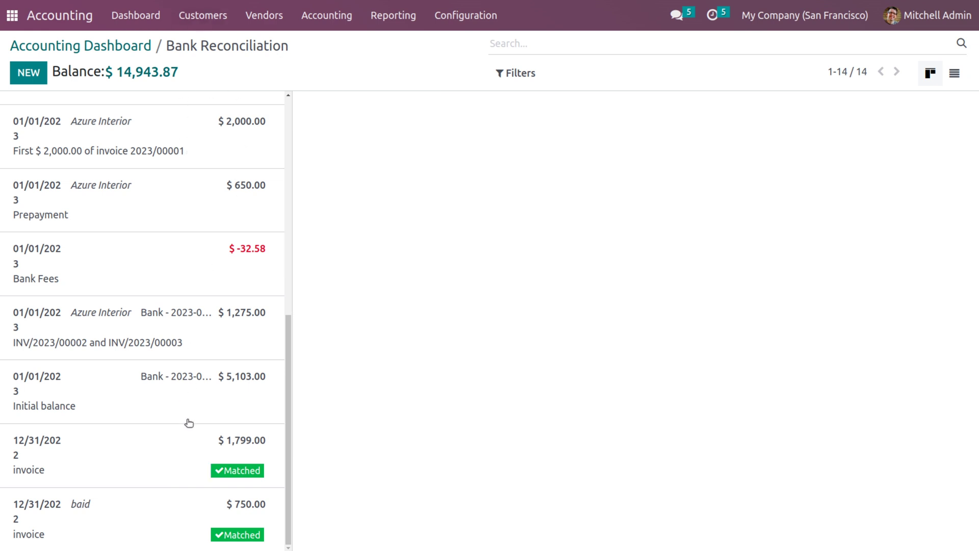
pyautogui.click(203, 15)
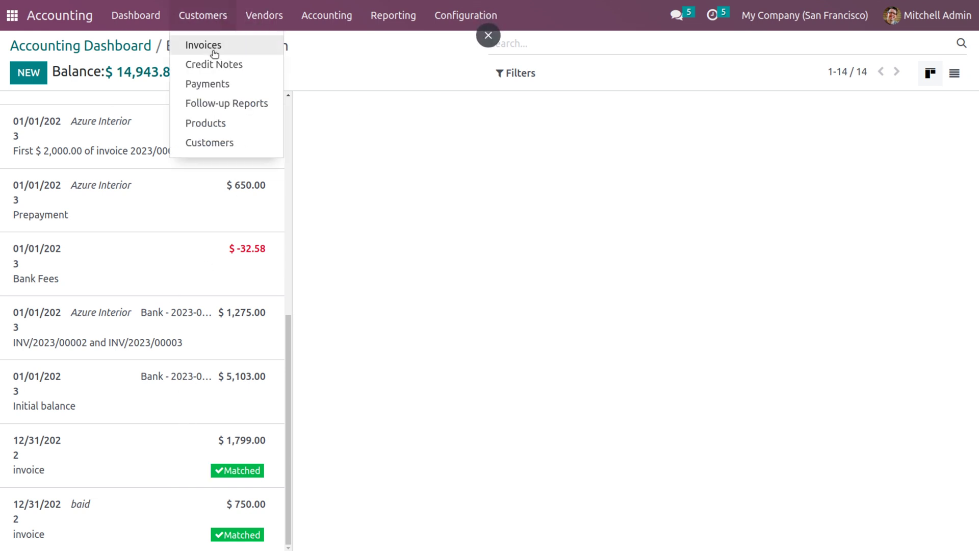
# Check the customer invoices list, then return to reconciling the six unmatched bank items.
pyautogui.click(214, 54)
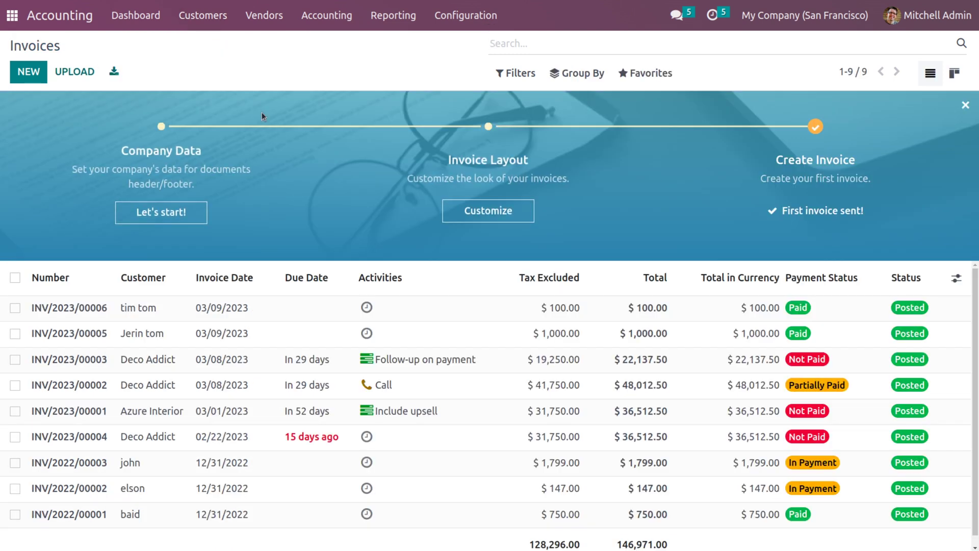
pyautogui.click(164, 20)
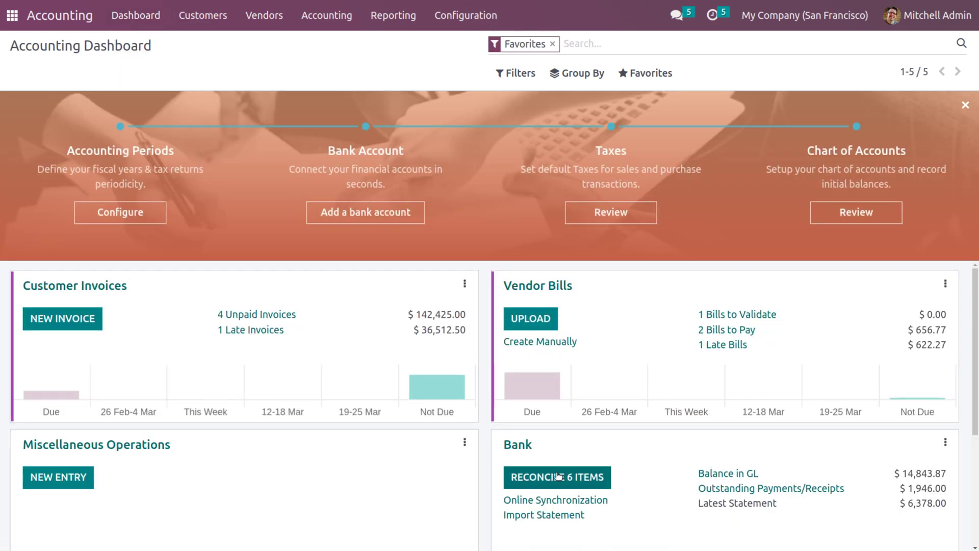
pyautogui.click(555, 473)
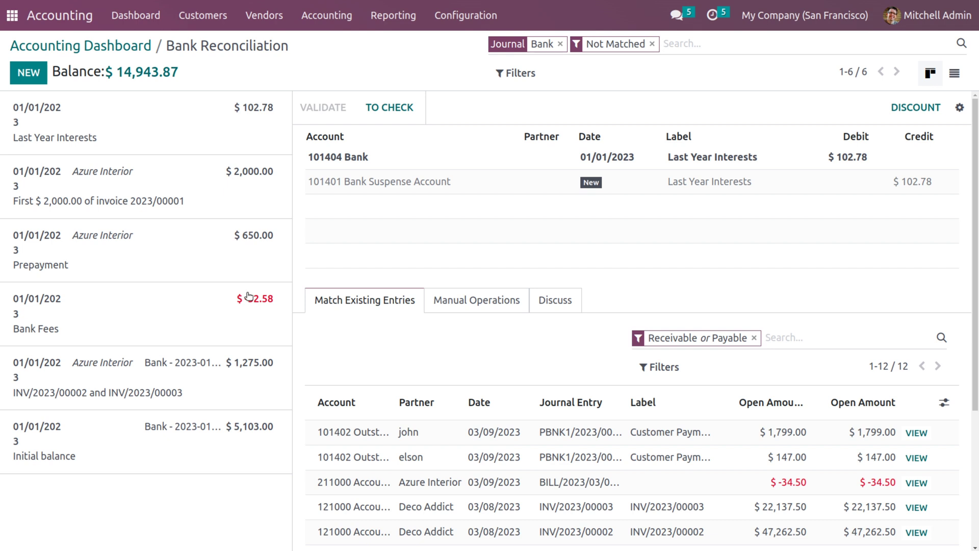
# Show all bank transactions including matched ones and open the 12/31 $1,799.00 invoice line.
pyautogui.click(363, 431)
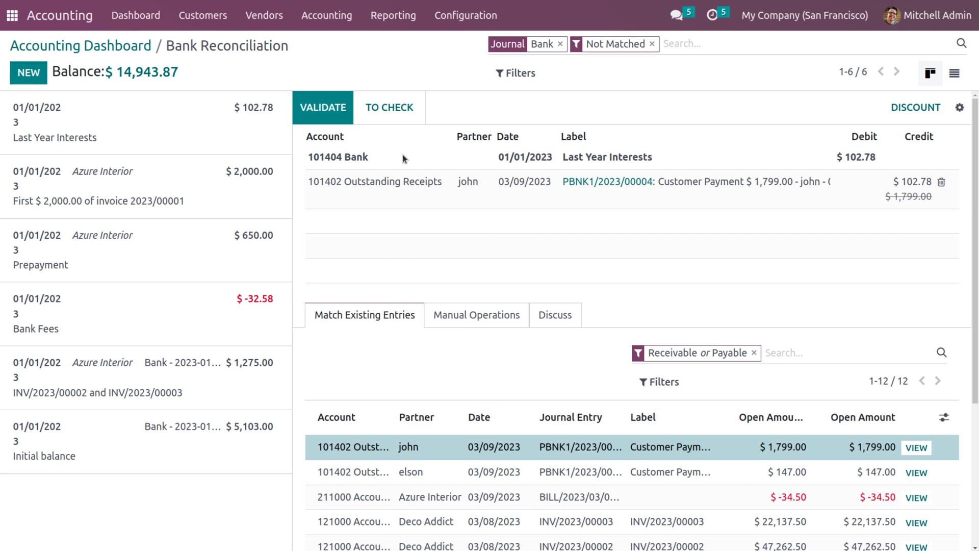
pyautogui.click(561, 44)
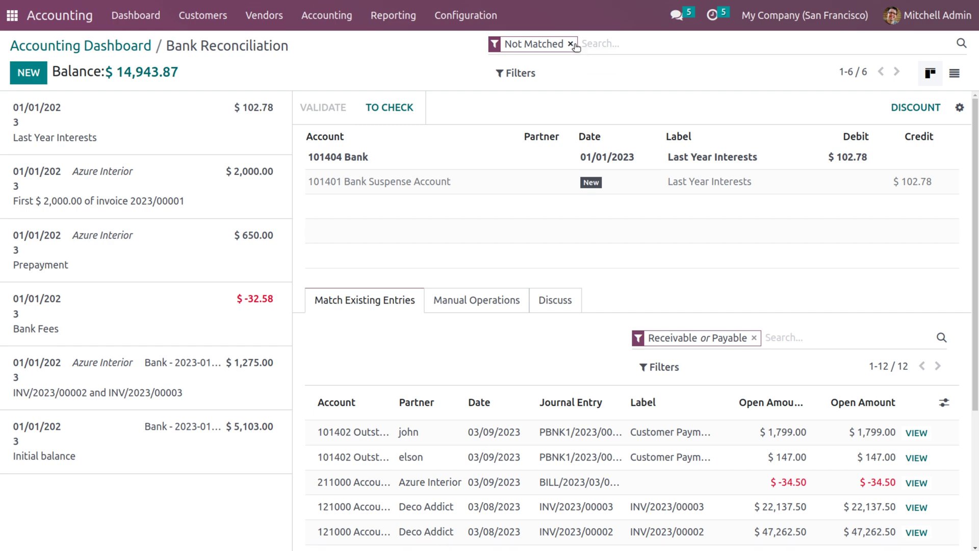
pyautogui.click(570, 44)
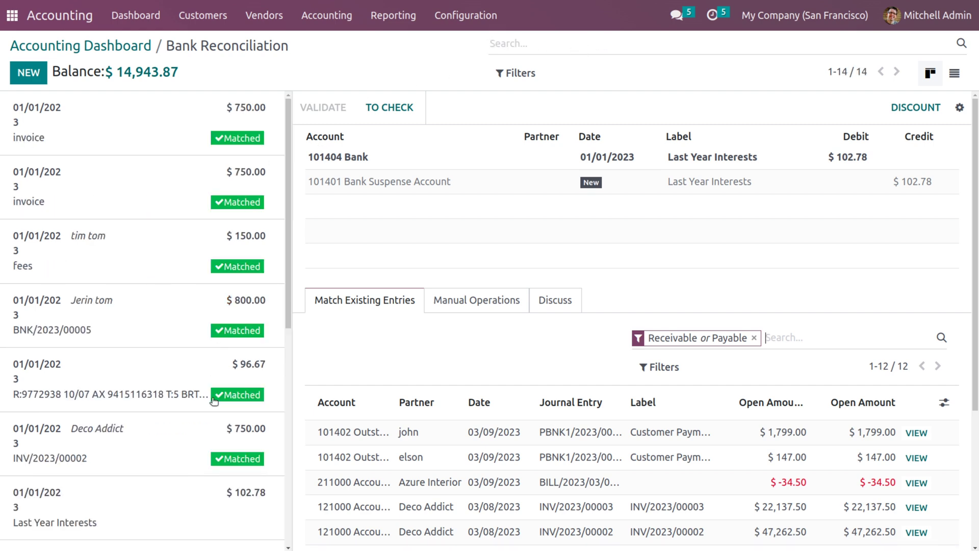
pyautogui.scroll(-8, 213, 432)
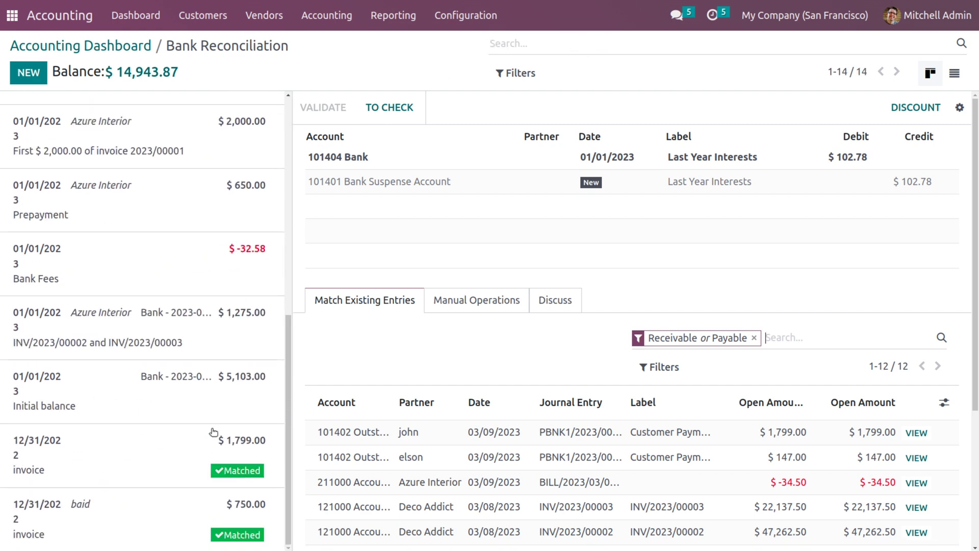
pyautogui.click(169, 453)
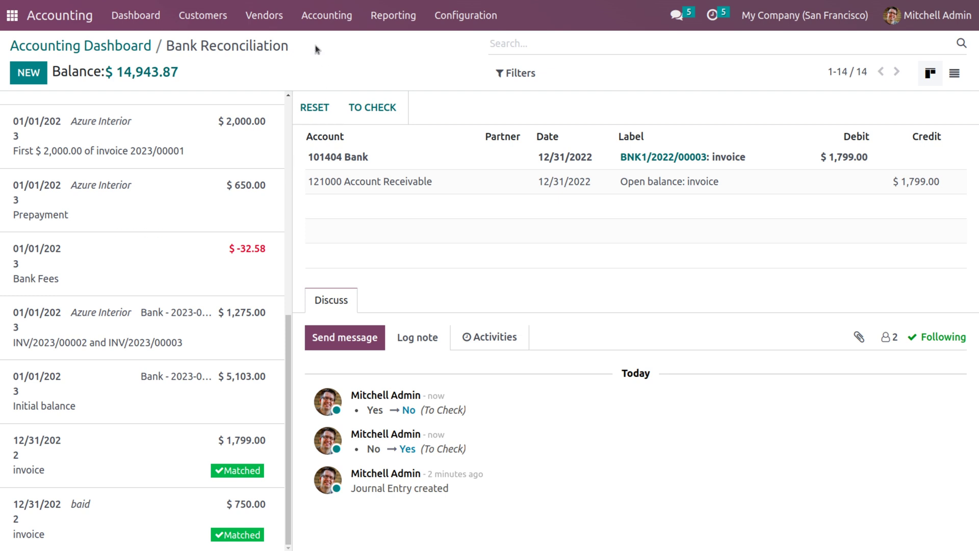
# Reset the transaction, rematch it to the customer's $1,799.00 payment, validate, and view invoices.
pyautogui.click(319, 113)
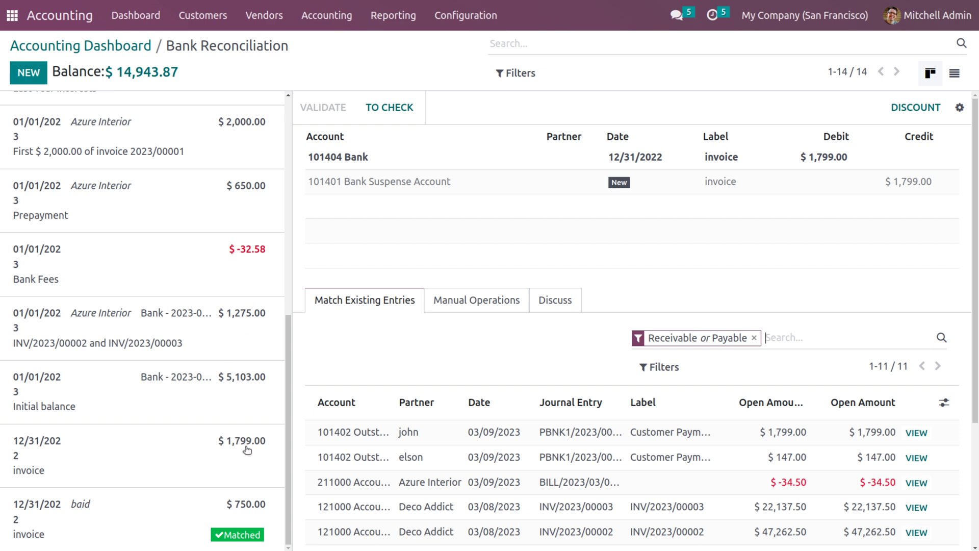
pyautogui.click(357, 434)
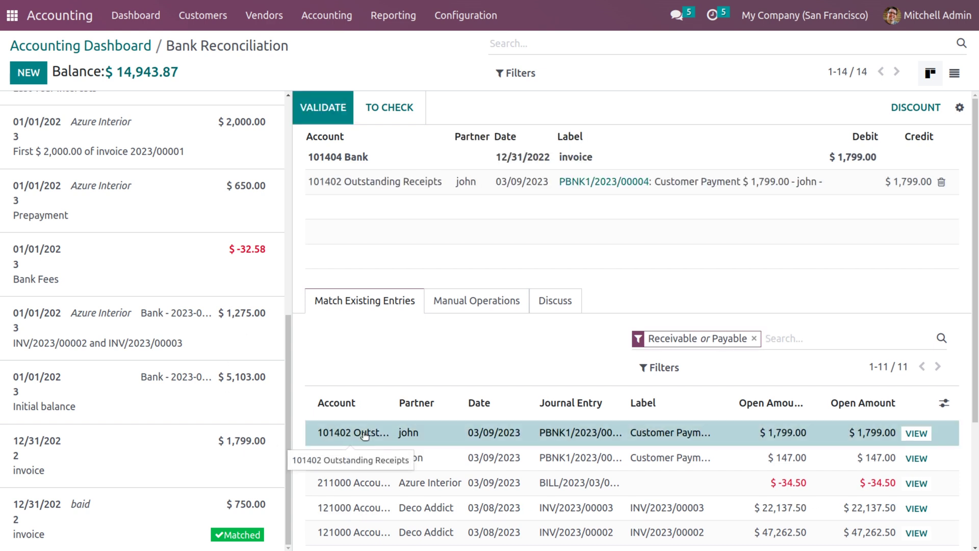
pyautogui.click(324, 107)
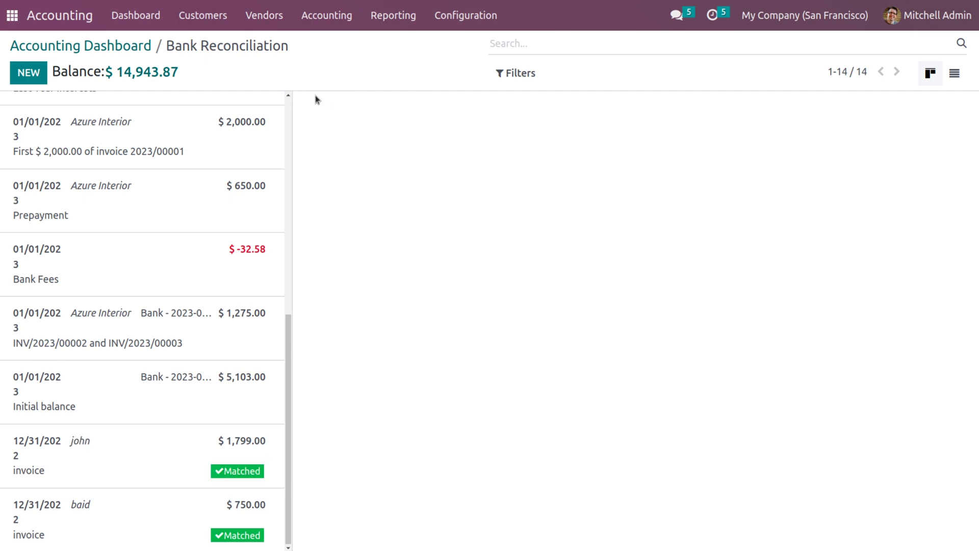
pyautogui.click(194, 21)
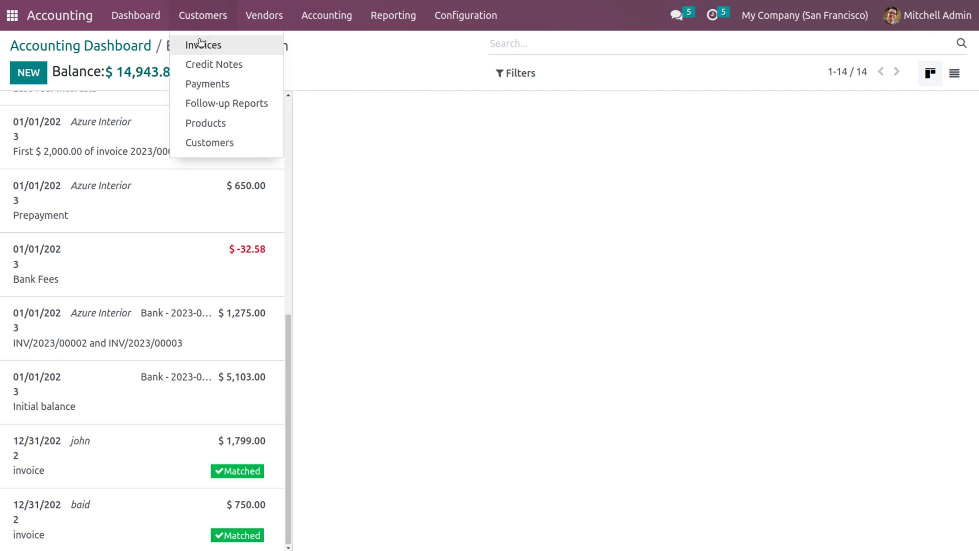
pyautogui.click(201, 44)
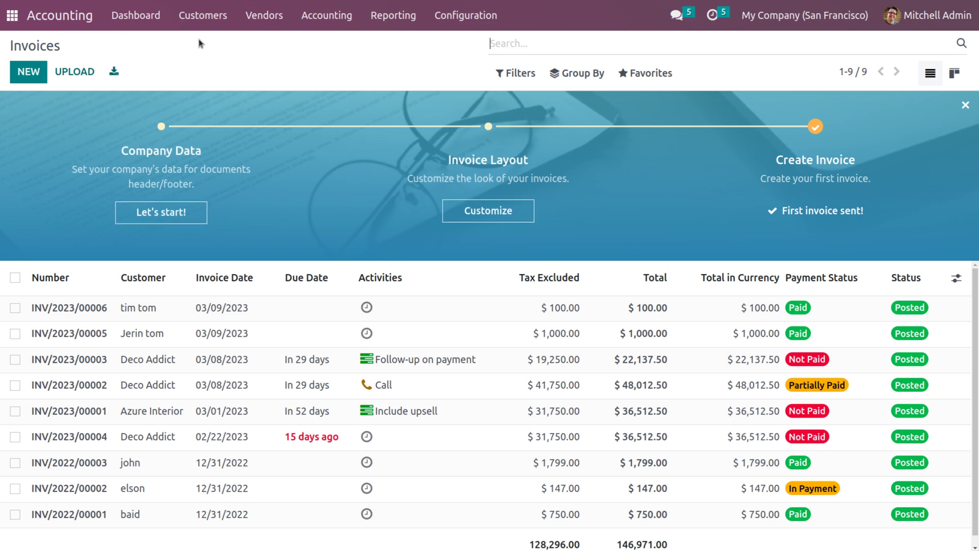